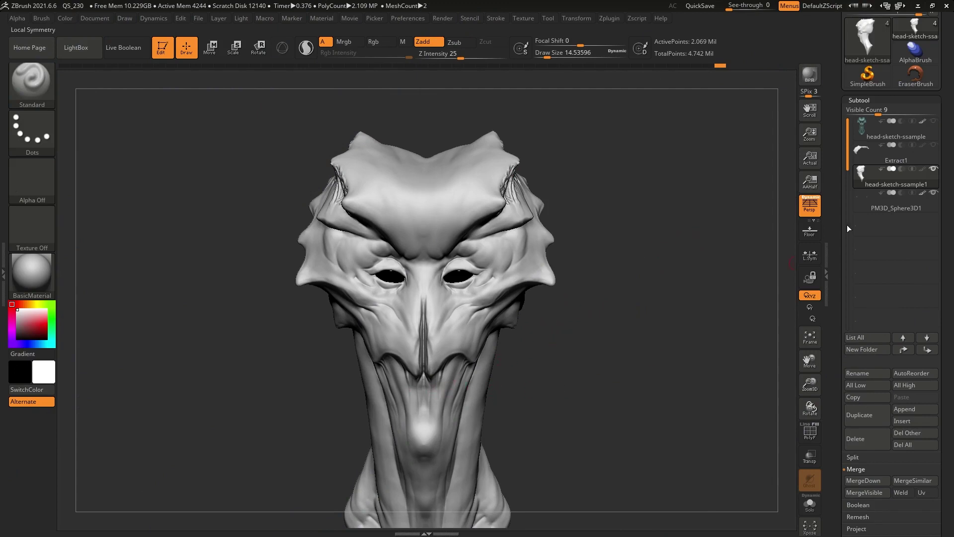
Step: Turn on the polypaint display of the head-sketch-ssample1 subtool and fill the whole object with white
{"action": "left_click", "coordinate": [922, 169]}
{"action": "mouse_move", "coordinate": [709, 243]}
{"action": "left_mouse_down"}
{"action": "mouse_move", "coordinate": [635, 264]}
{"action": "mouse_move", "coordinate": [568, 192]}
{"action": "left_mouse_up"}
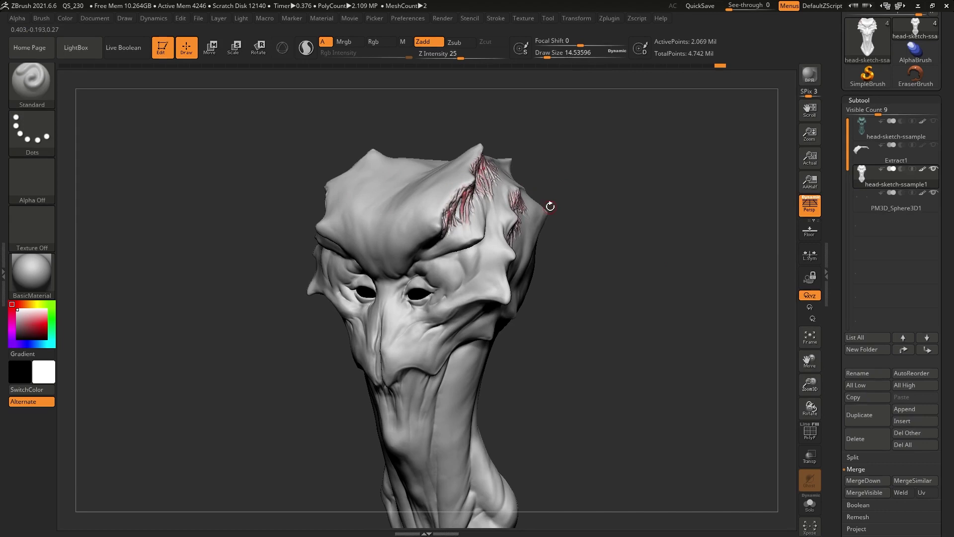
{"action": "left_click_drag", "start_coordinate": [700, 228], "coordinate": [679, 234]}
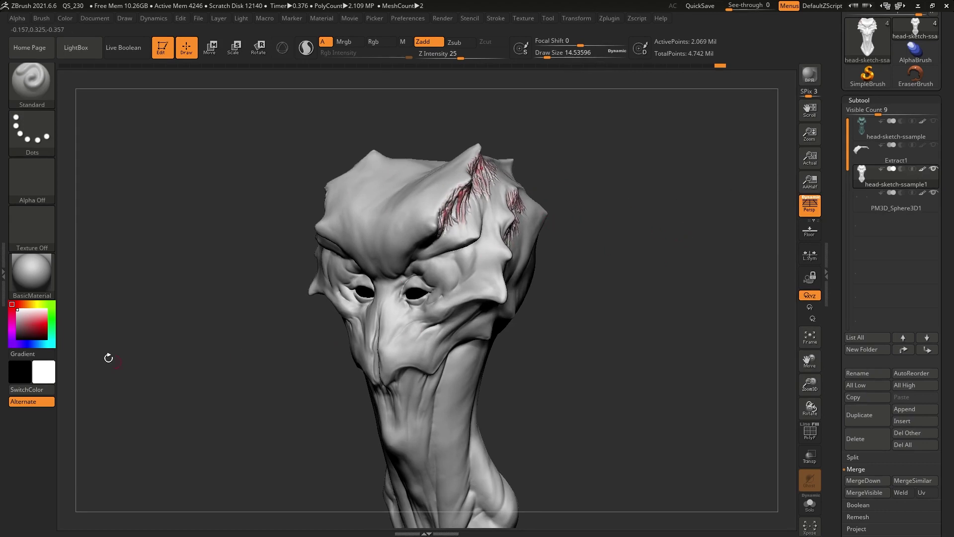
{"action": "left_click", "coordinate": [65, 18]}
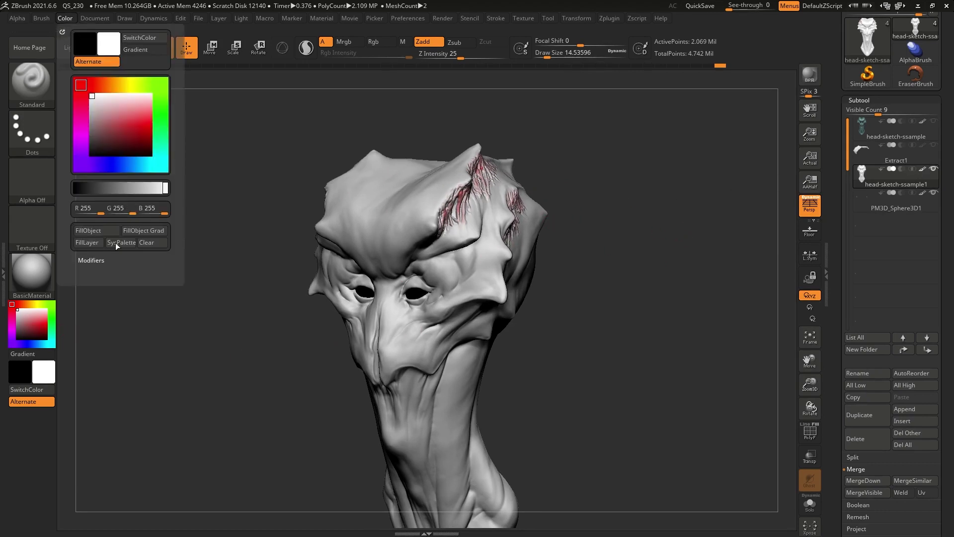
{"action": "left_click", "coordinate": [97, 230]}
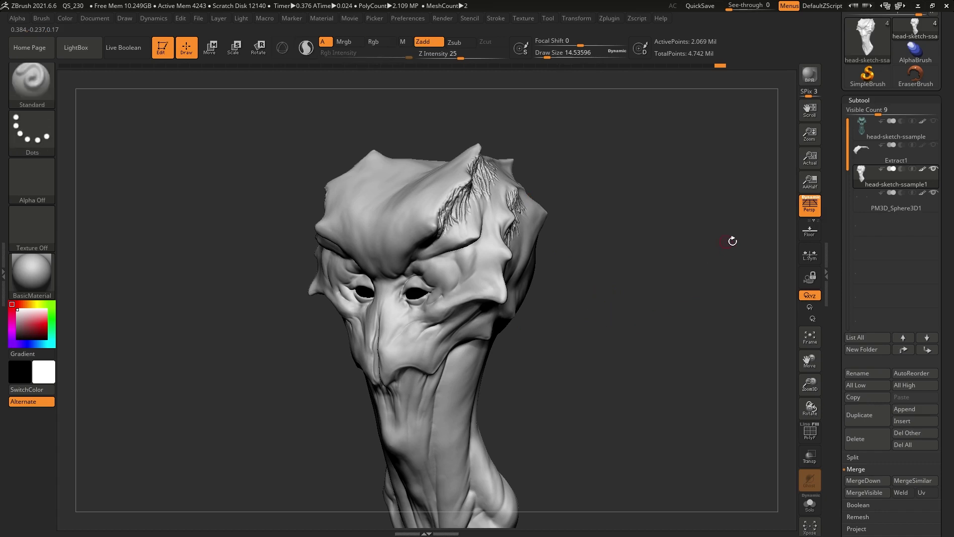
Step: Display the head's PolyFrame, examine its wireframe, and switch the lines off to leave only the polygroup colour
{"action": "left_click", "coordinate": [810, 434]}
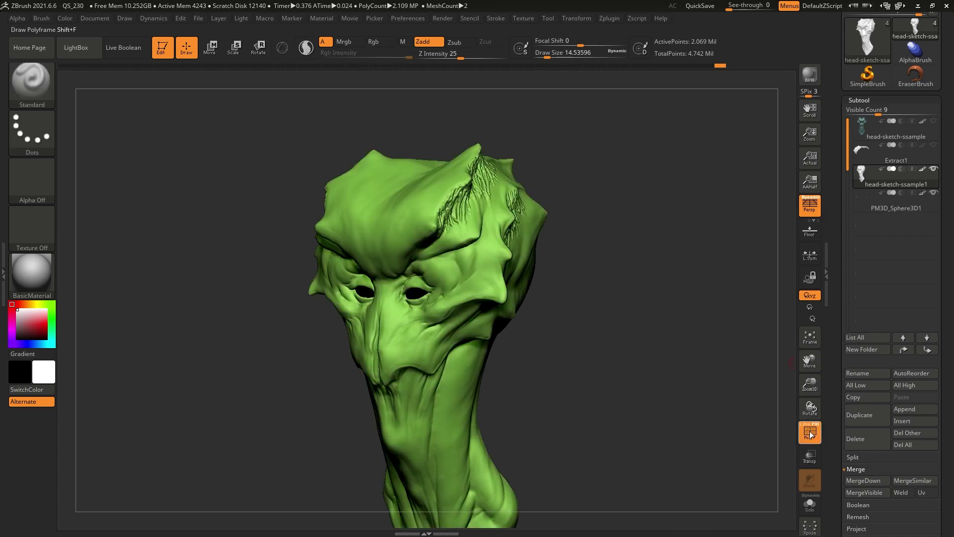
{"action": "mouse_move", "coordinate": [696, 413]}
{"action": "left_mouse_down"}
{"action": "mouse_move", "coordinate": [639, 397]}
{"action": "mouse_move", "coordinate": [457, 247]}
{"action": "left_mouse_up"}
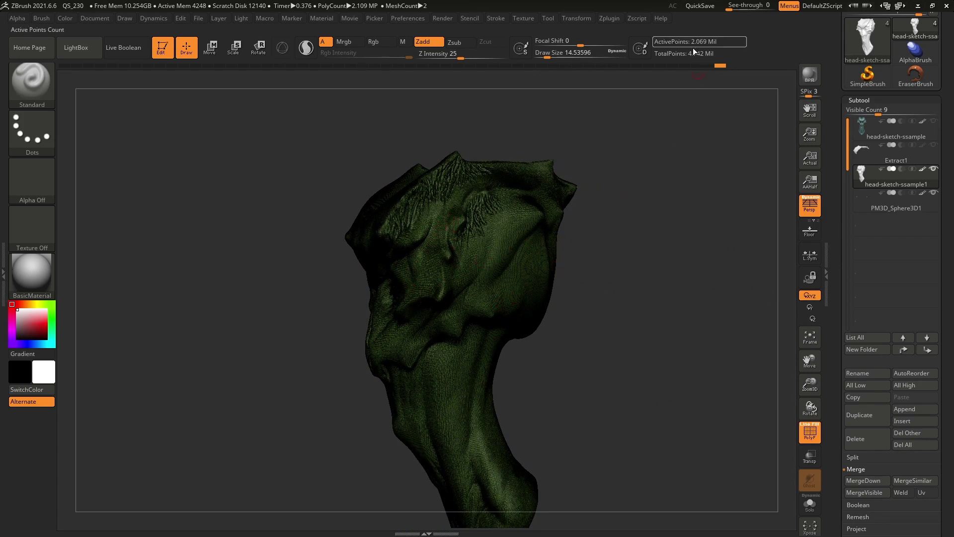
{"action": "left_click_drag", "start_coordinate": [602, 227], "coordinate": [646, 149]}
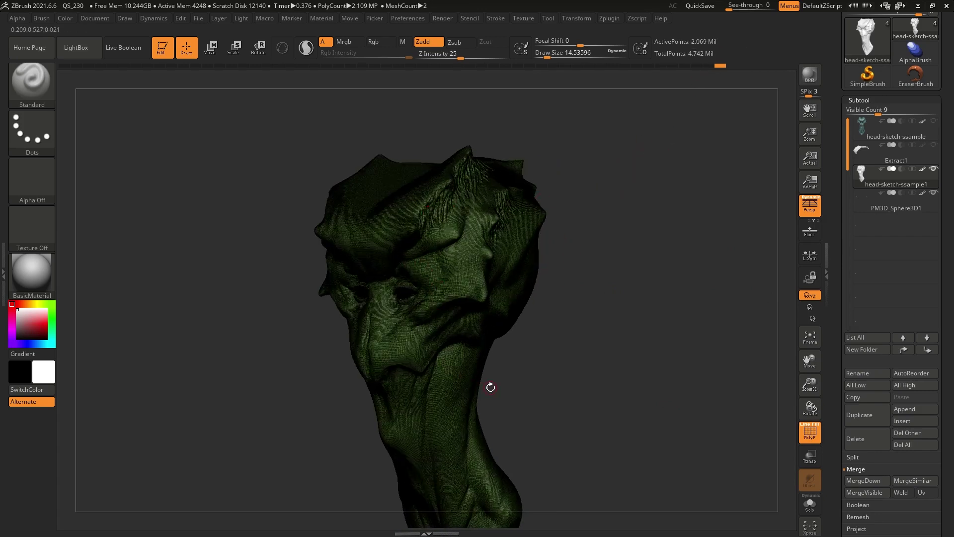
{"action": "left_click", "coordinate": [805, 424]}
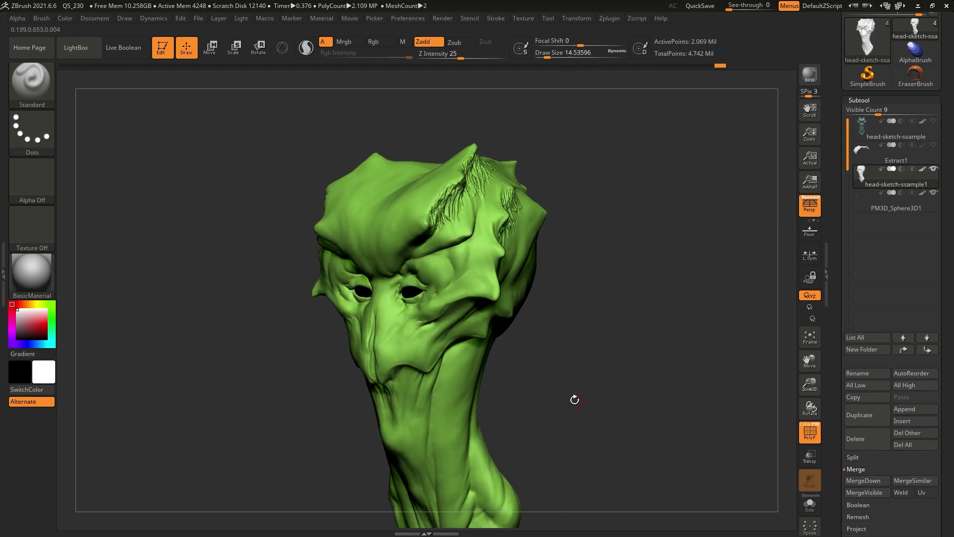
{"action": "left_click", "coordinate": [810, 432]}
{"action": "left_click", "coordinate": [809, 431]}
Step: Enlarge the draw size to about 74, paint a mask over the forehead, and turn the masked area into a new polygroup
{"action": "left_click_drag", "start_coordinate": [553, 267], "coordinate": [526, 308]}
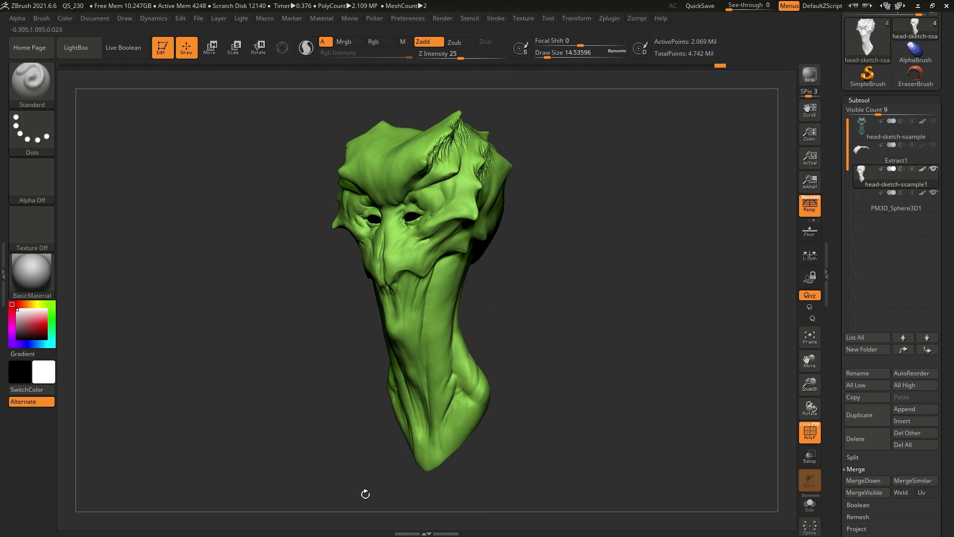
{"action": "mouse_move", "coordinate": [366, 494]}
{"action": "left_mouse_down"}
{"action": "mouse_move", "coordinate": [556, 318]}
{"action": "mouse_move", "coordinate": [448, 340]}
{"action": "left_mouse_up"}
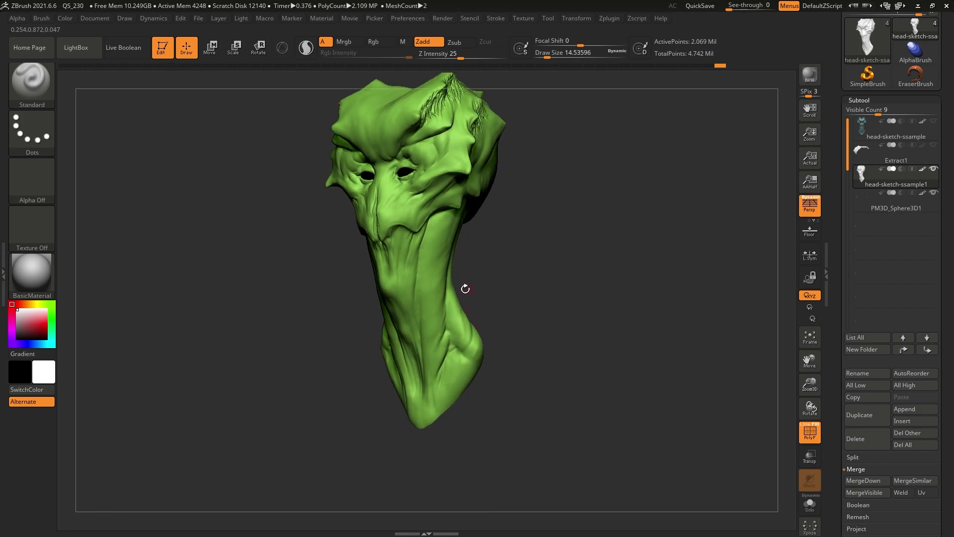
{"action": "left_click_drag", "start_coordinate": [465, 288], "coordinate": [463, 259]}
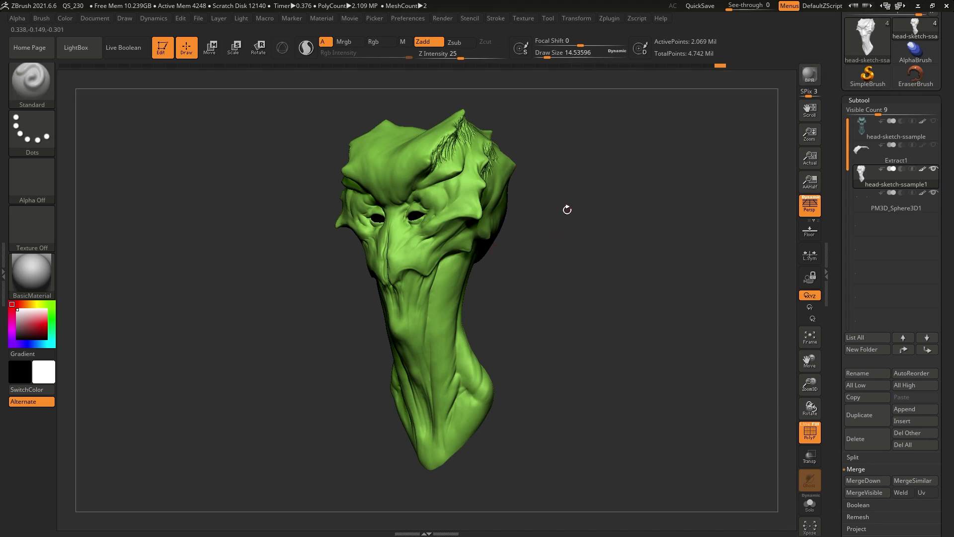
{"action": "left_click_drag", "start_coordinate": [546, 294], "coordinate": [479, 351], "text": "shift"}
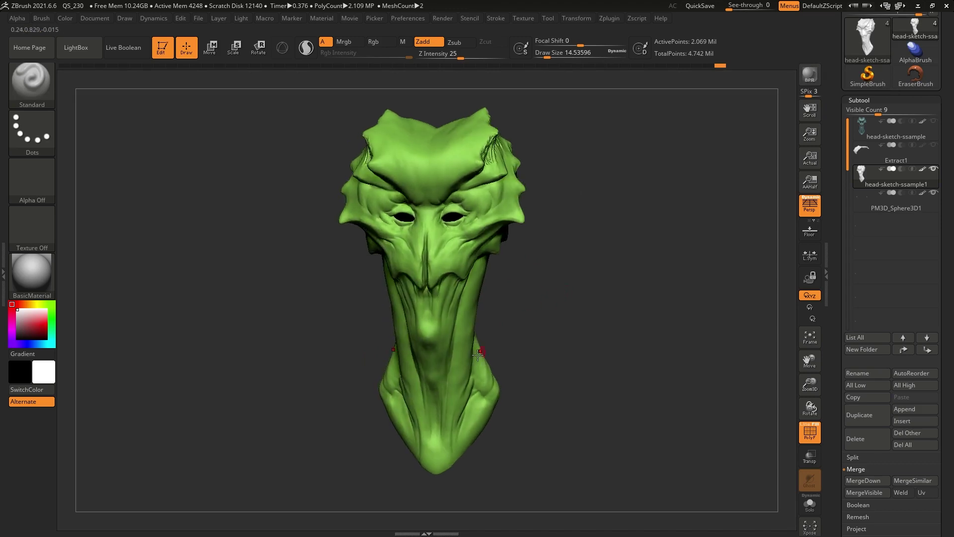
{"action": "left_click_drag", "start_coordinate": [554, 283], "coordinate": [557, 306], "text": "alt"}
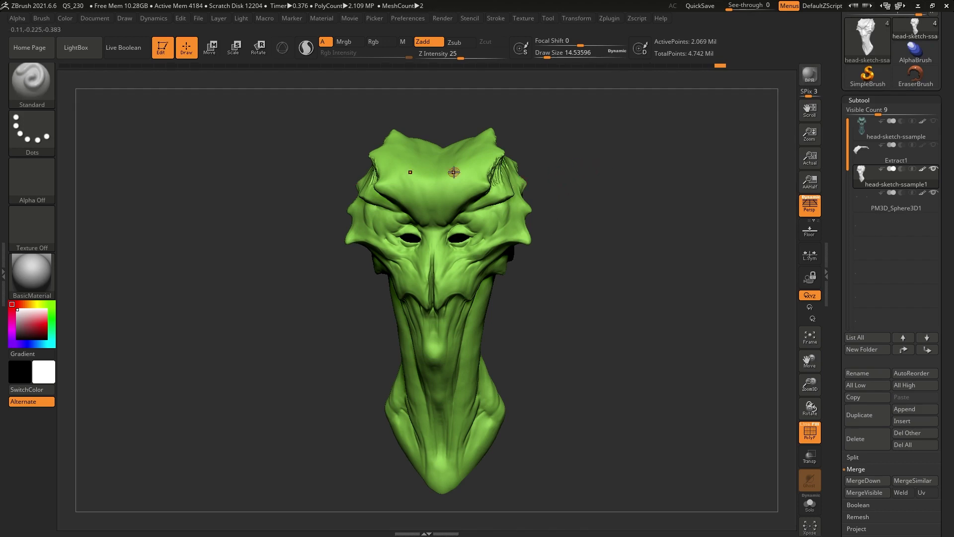
{"action": "key", "text": "space"}
{"action": "mouse_move", "coordinate": [571, 172]}
{"action": "left_mouse_down"}
{"action": "mouse_move", "coordinate": [583, 172]}
{"action": "mouse_move", "coordinate": [544, 175]}
{"action": "left_mouse_up"}
{"action": "mouse_move", "coordinate": [456, 167]}
{"action": "left_mouse_down", "text": "ctrl"}
{"action": "mouse_move", "coordinate": [427, 174]}
{"action": "mouse_move", "coordinate": [470, 194]}
{"action": "left_mouse_up", "text": "ctrl"}
{"action": "key", "text": "ctrl+w"}
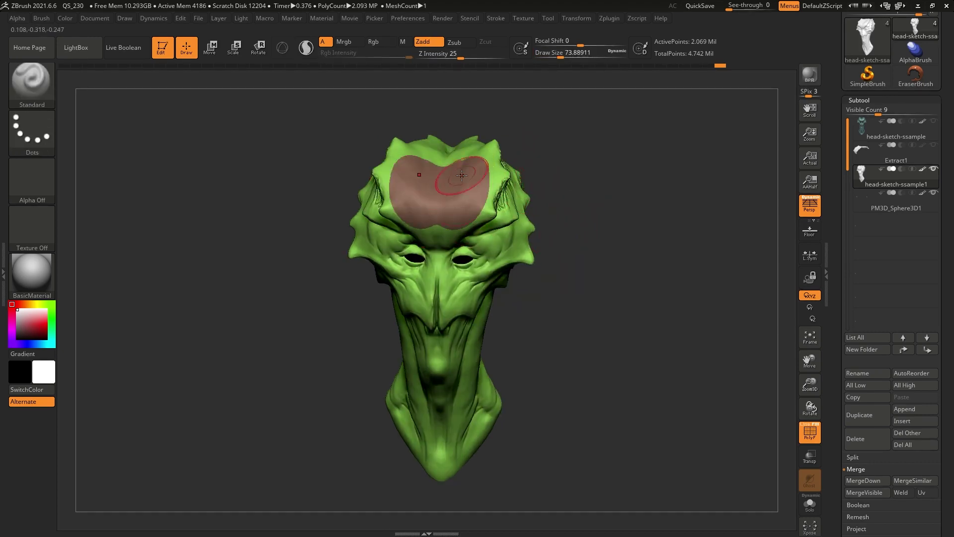
Step: Undo the forehead polygroup and clear the mask from the head
{"action": "right_click_drag", "start_coordinate": [548, 204], "coordinate": [517, 229], "text": "ctrl"}
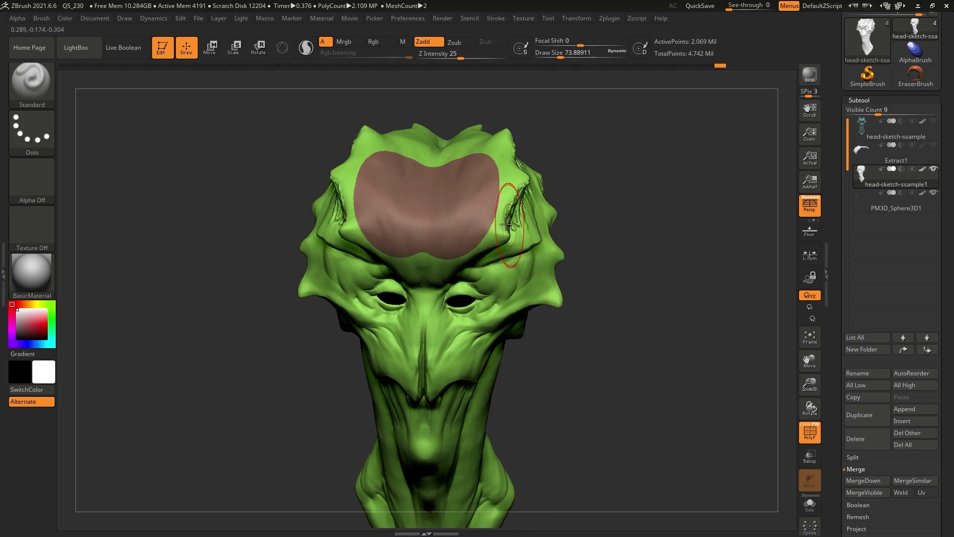
{"action": "key", "text": "ctrl+z"}
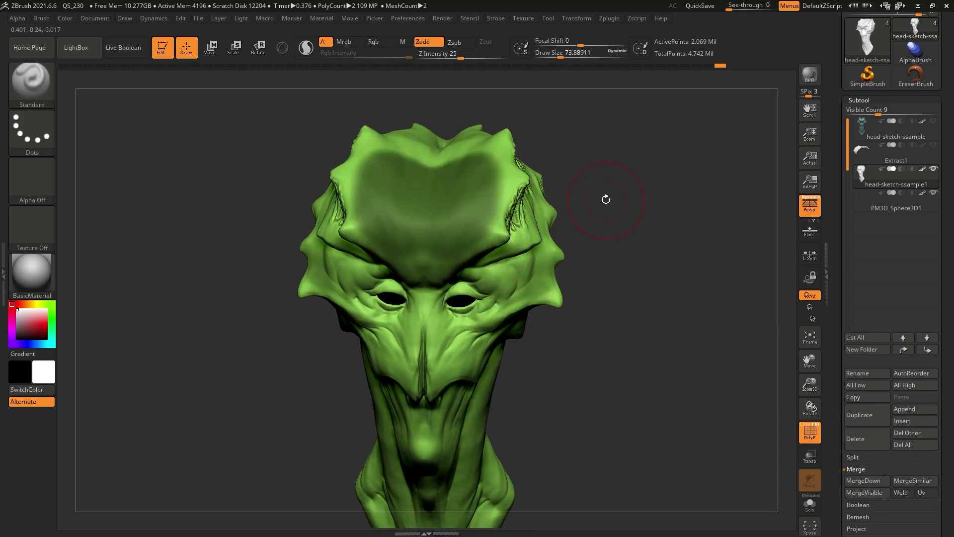
{"action": "left_click_drag", "start_coordinate": [598, 162], "coordinate": [631, 184], "text": "ctrl"}
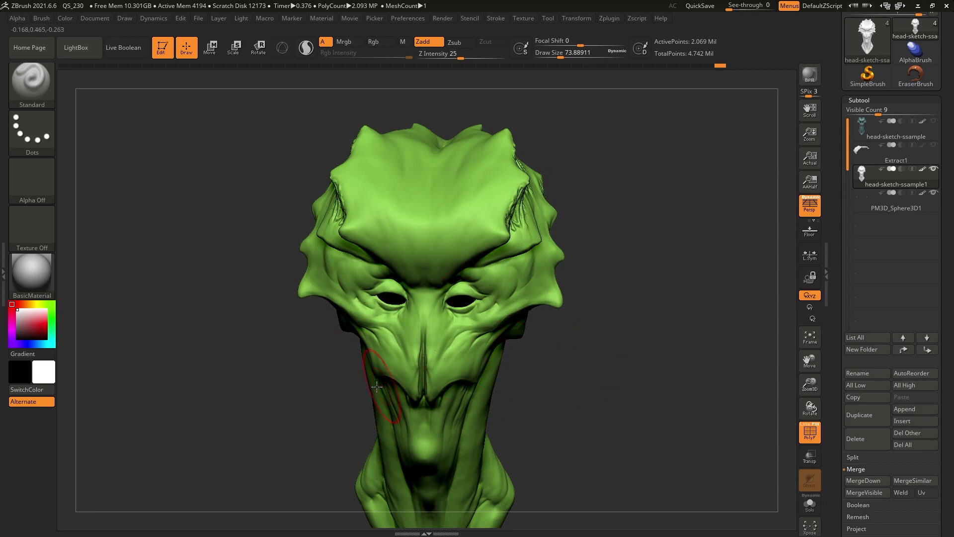
Step: Mask the wrinkles and recesses of the head with the Cavity masking tool
{"action": "left_click_drag", "start_coordinate": [607, 255], "coordinate": [610, 324]}
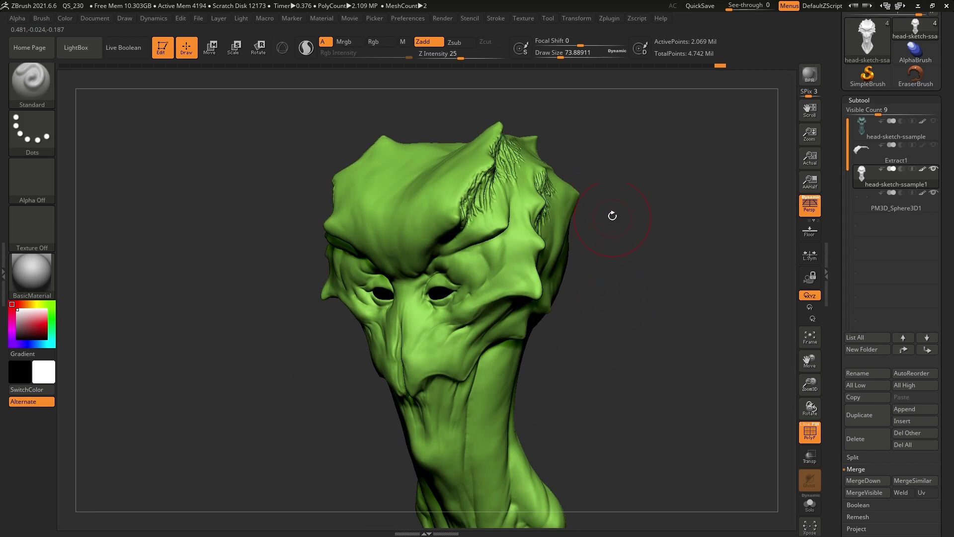
{"action": "left_click_drag", "start_coordinate": [634, 183], "coordinate": [610, 250]}
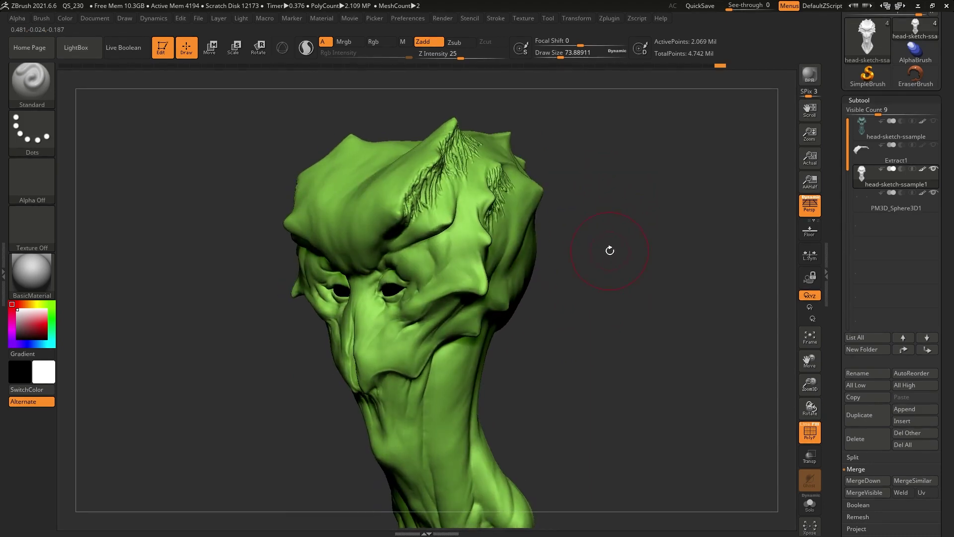
{"action": "right_click", "coordinate": [602, 205]}
{"action": "left_click", "coordinate": [663, 175]}
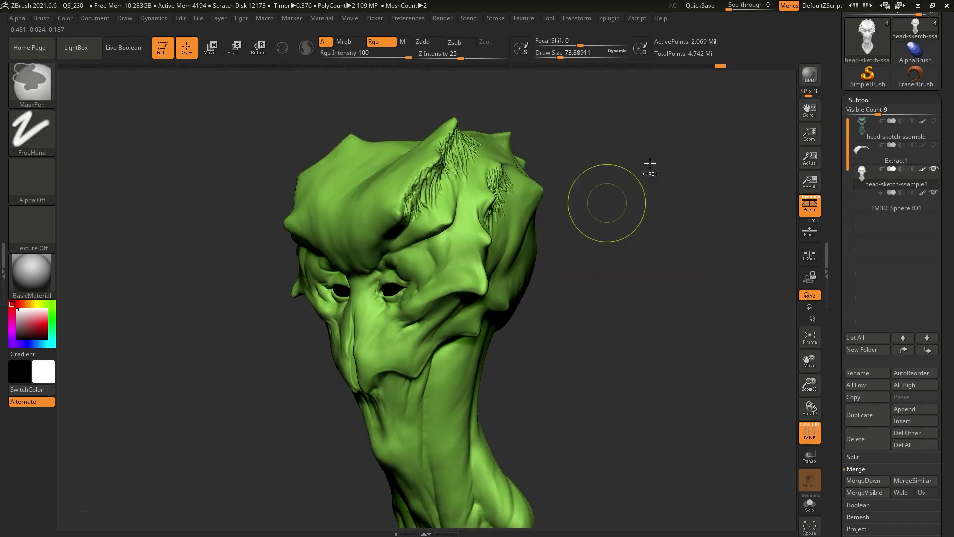
{"action": "left_click_drag", "start_coordinate": [634, 209], "coordinate": [576, 215], "text": "alt"}
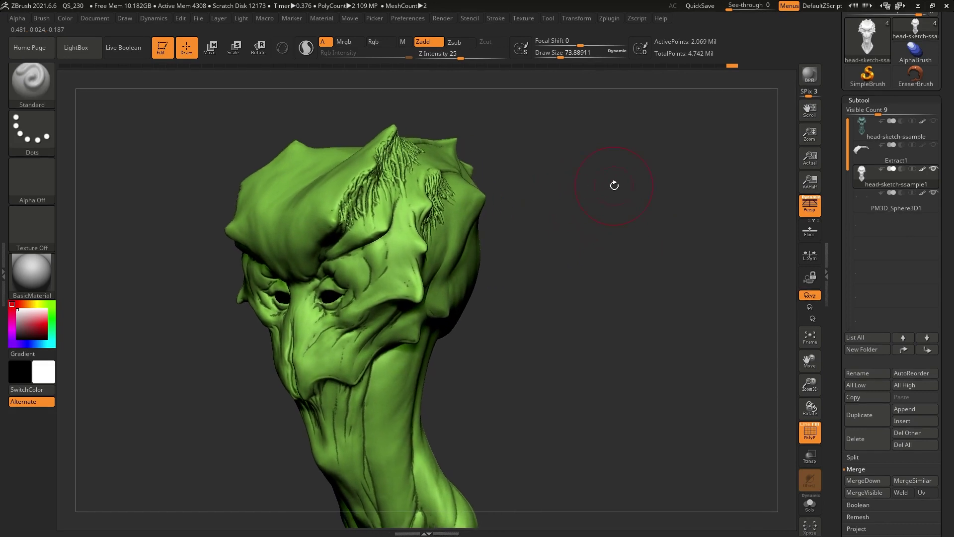
Step: Refine the cavity mask by repeatedly growing and sharpening it, then shrink it with the masking tools
{"action": "right_click", "coordinate": [627, 209]}
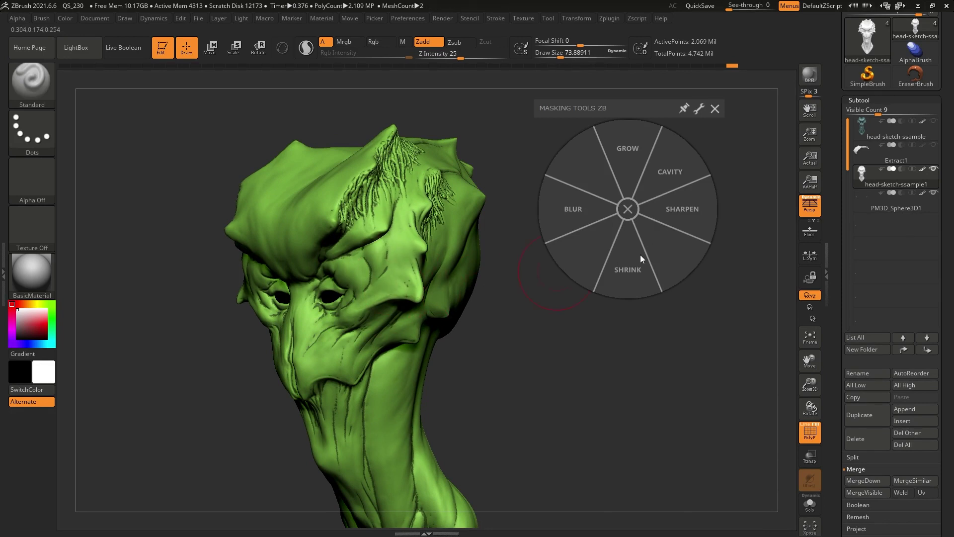
{"action": "left_click", "coordinate": [628, 151]}
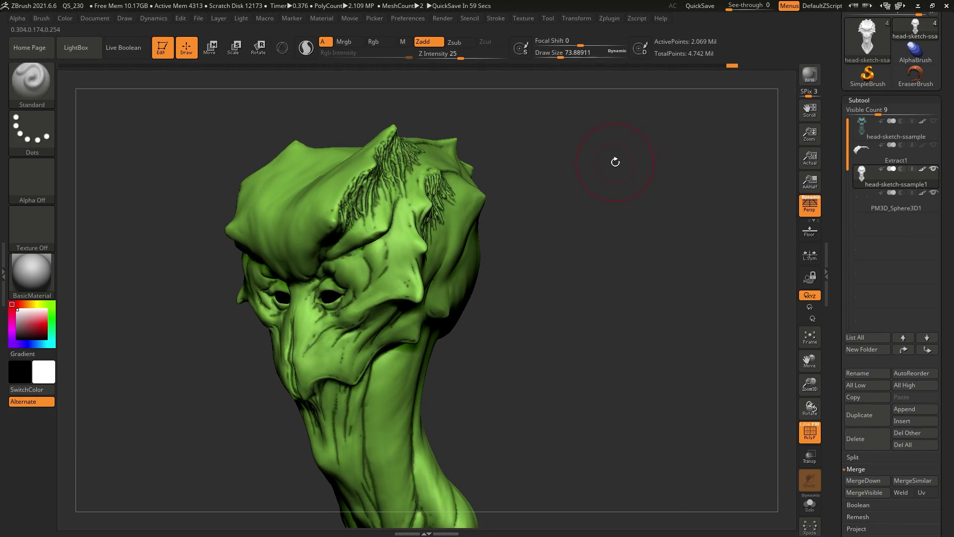
{"action": "right_click", "coordinate": [613, 165]}
{"action": "left_click_drag", "start_coordinate": [662, 75], "coordinate": [621, 156]}
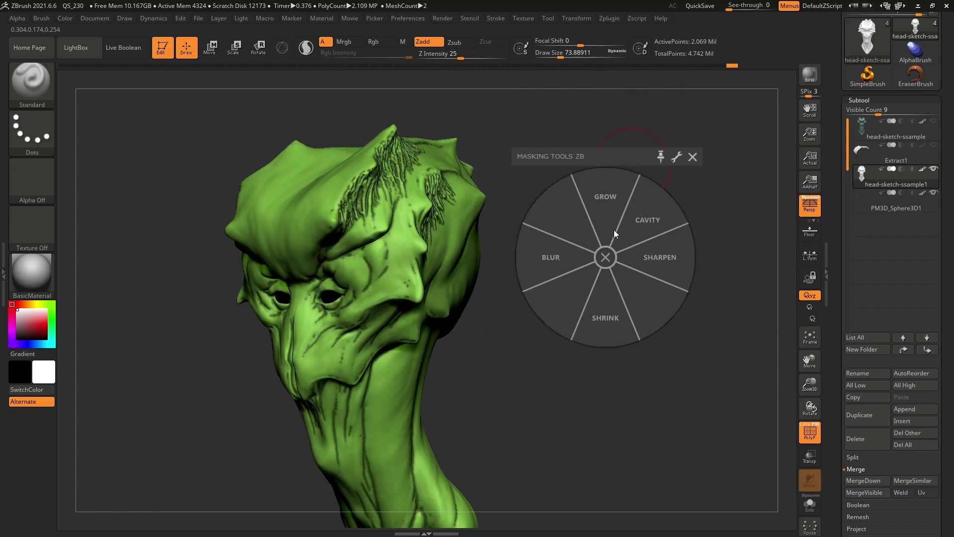
{"action": "left_click", "coordinate": [655, 256]}
{"action": "left_click", "coordinate": [607, 195]}
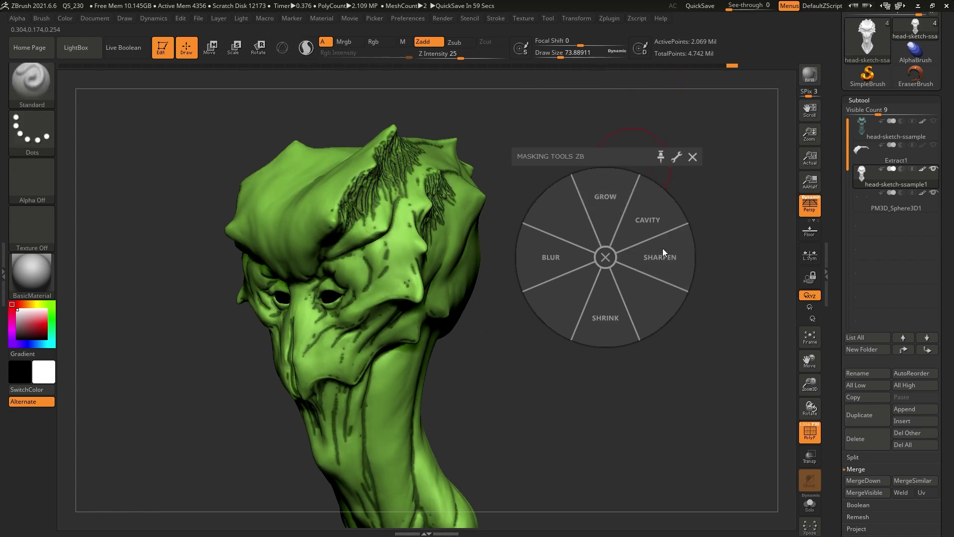
{"action": "left_click", "coordinate": [607, 201]}
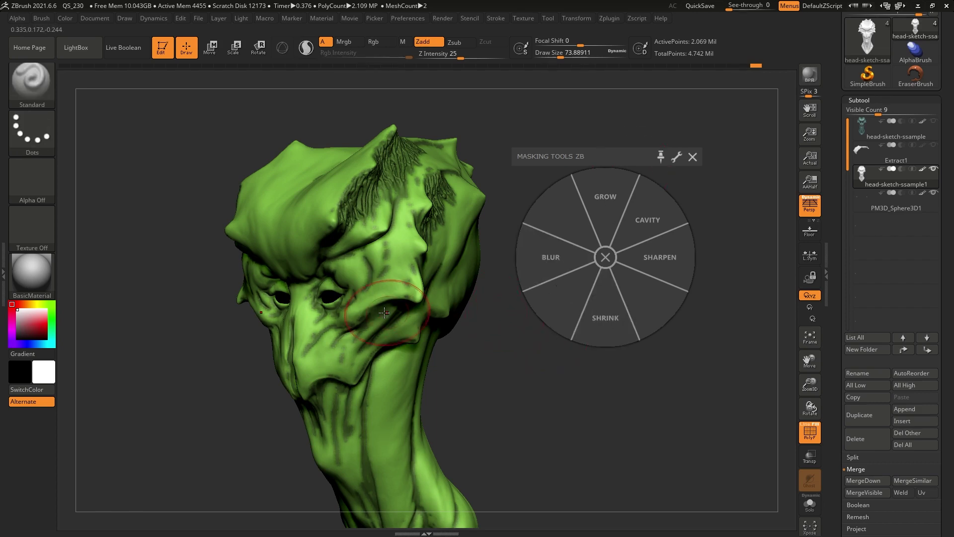
{"action": "left_click", "coordinate": [598, 323]}
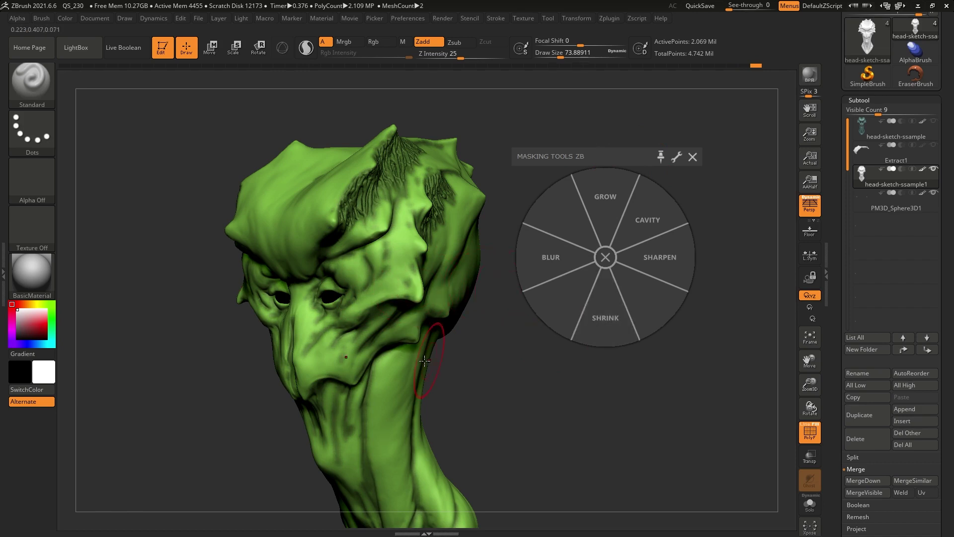
{"action": "left_click", "coordinate": [692, 157]}
Step: Hide the display of the cavity mask while keeping the mask active on the head
{"action": "mouse_move", "coordinate": [599, 262]}
{"action": "left_mouse_down"}
{"action": "mouse_move", "coordinate": [572, 270]}
{"action": "mouse_move", "coordinate": [606, 255]}
{"action": "mouse_move", "coordinate": [490, 277]}
{"action": "left_mouse_up"}
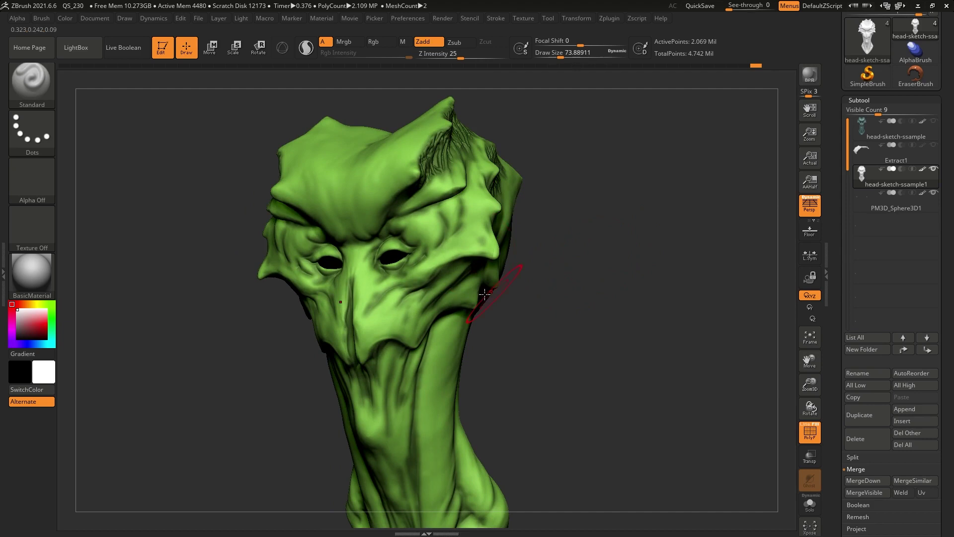
{"action": "key", "text": "ctrl+h"}
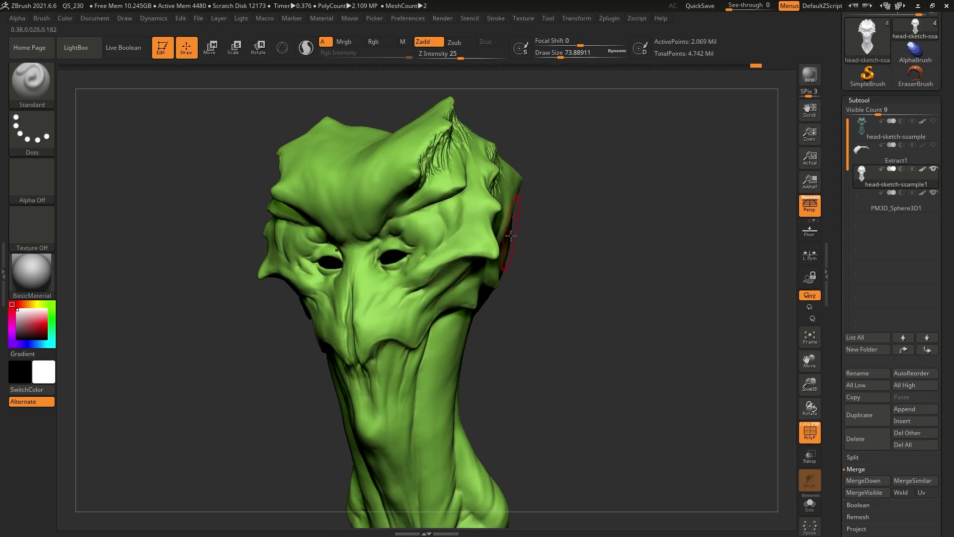
{"action": "right_click_drag", "start_coordinate": [443, 332], "coordinate": [436, 334]}
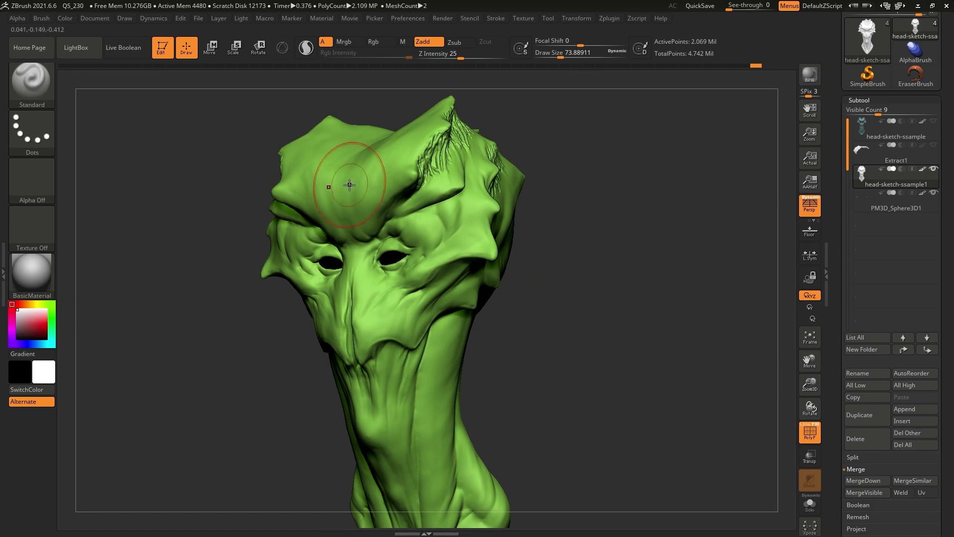
Step: Fill the unmasked surface of the head with red (R 249, G 26, B 26) and turn off the PolyFrame display
{"action": "left_click", "coordinate": [41, 322]}
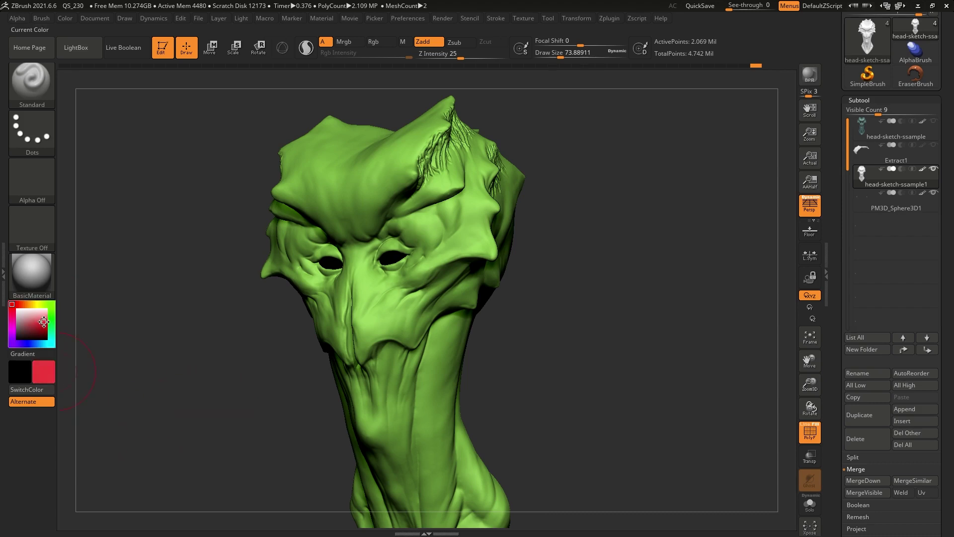
{"action": "left_click", "coordinate": [65, 18]}
{"action": "left_click", "coordinate": [101, 231]}
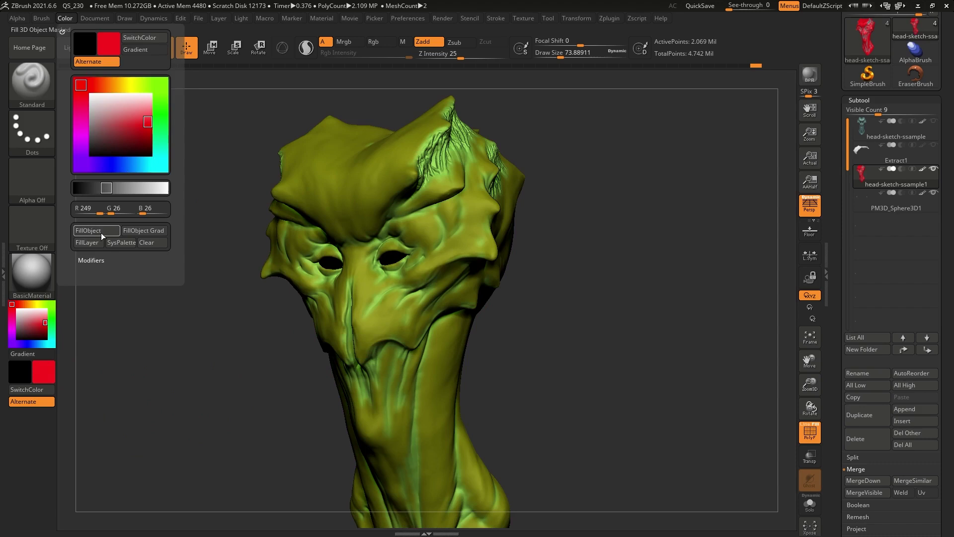
{"action": "left_click", "coordinate": [810, 437]}
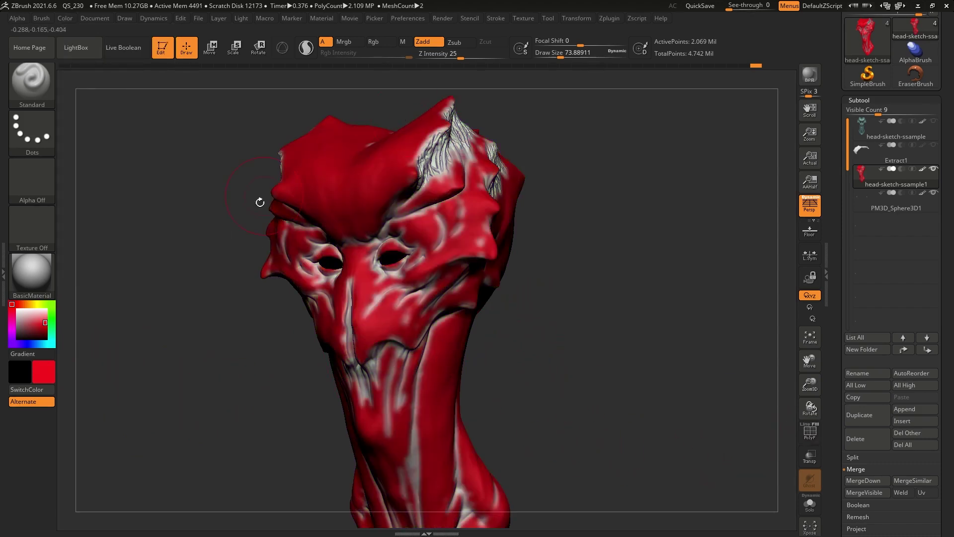
Step: Invert the mask so the head's recesses are unprotected and the red raised surface is masked
{"action": "left_click_drag", "start_coordinate": [547, 323], "coordinate": [566, 301]}
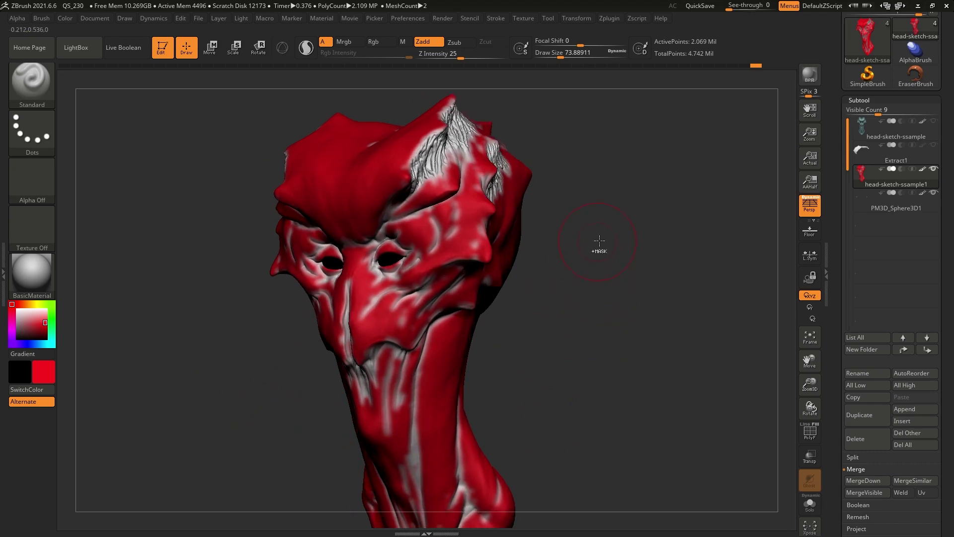
{"action": "left_click", "coordinate": [597, 229], "text": "ctrl"}
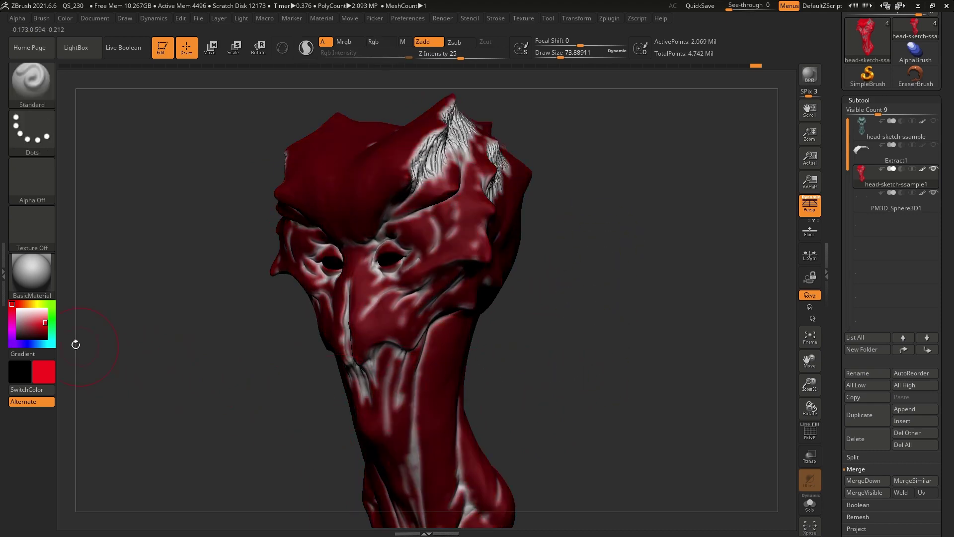
Step: Fill the unmasked recesses of the head with cyan (R 26, G 249, B 249) and clear the mask
{"action": "left_click", "coordinate": [51, 344]}
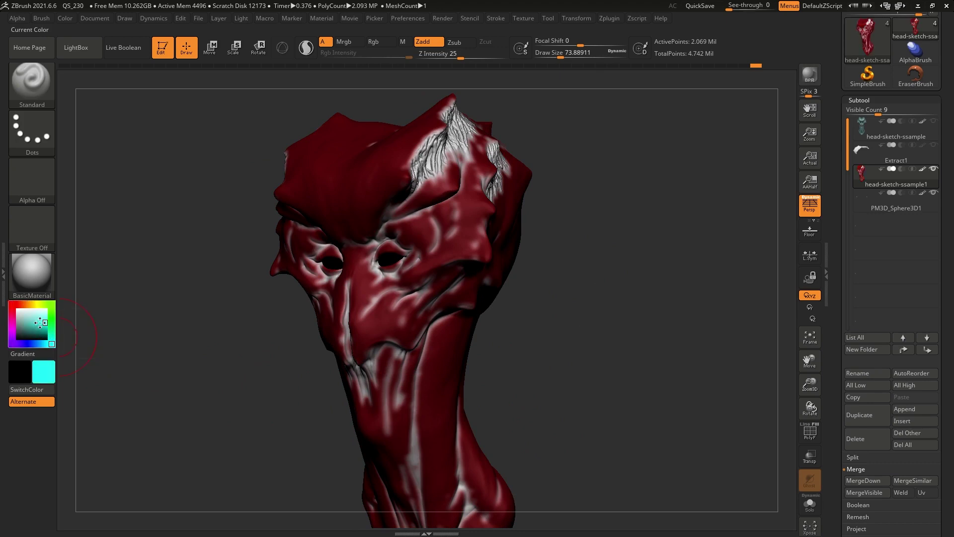
{"action": "left_click", "coordinate": [66, 18]}
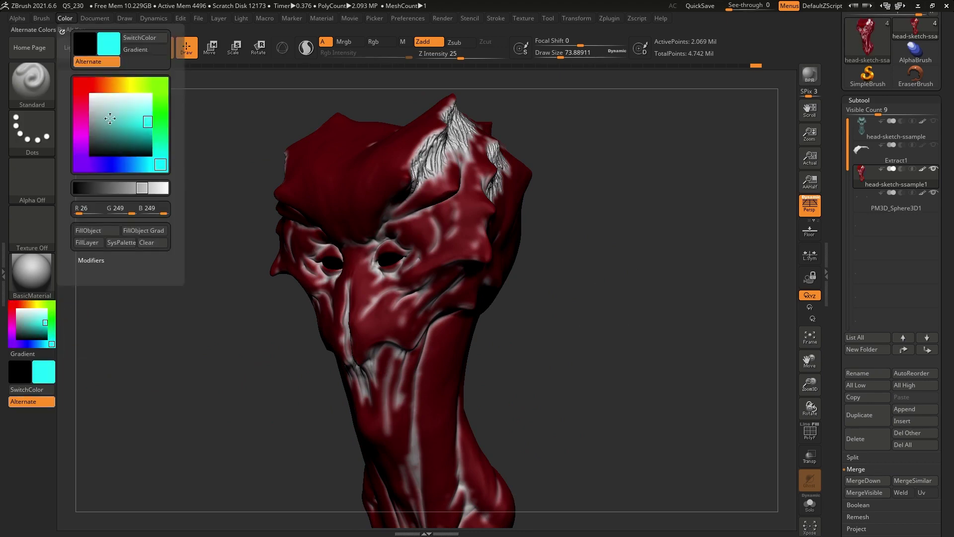
{"action": "left_click", "coordinate": [99, 230]}
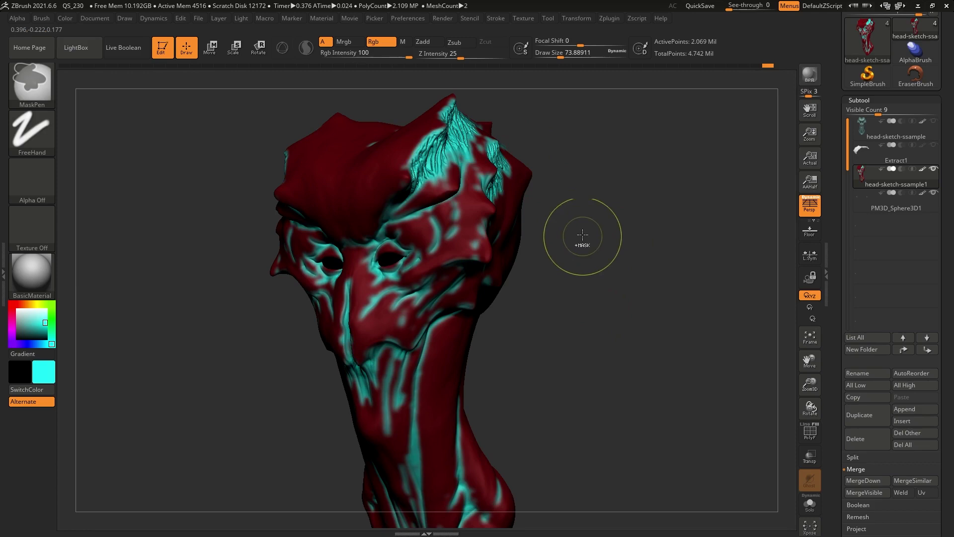
{"action": "left_click", "coordinate": [590, 351], "text": "ctrl"}
{"action": "mouse_move", "coordinate": [589, 351]}
{"action": "left_mouse_down"}
{"action": "mouse_move", "coordinate": [592, 315]}
{"action": "mouse_move", "coordinate": [624, 313]}
{"action": "mouse_move", "coordinate": [595, 320]}
{"action": "mouse_move", "coordinate": [571, 307]}
{"action": "mouse_move", "coordinate": [580, 337]}
{"action": "mouse_move", "coordinate": [431, 396]}
{"action": "left_mouse_up"}
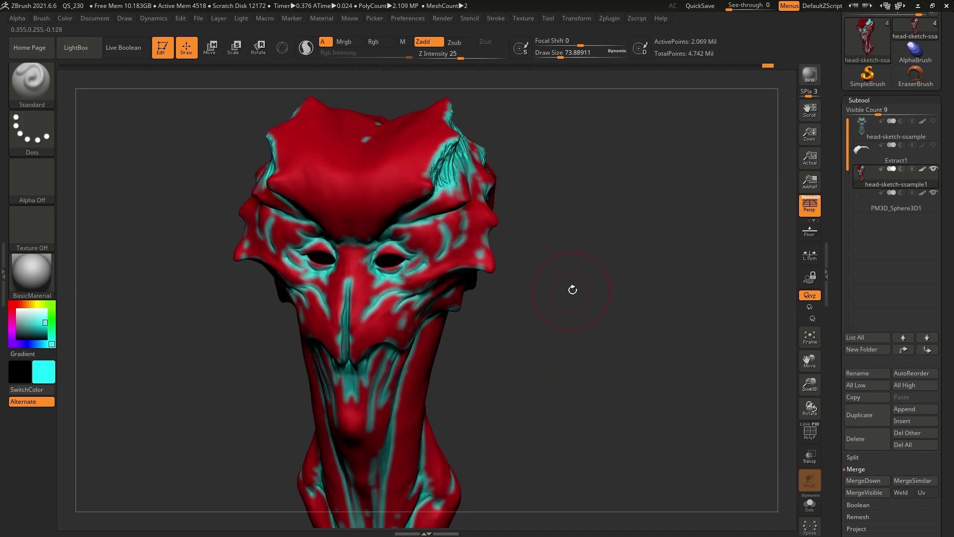
{"action": "left_click_drag", "start_coordinate": [572, 290], "coordinate": [512, 224]}
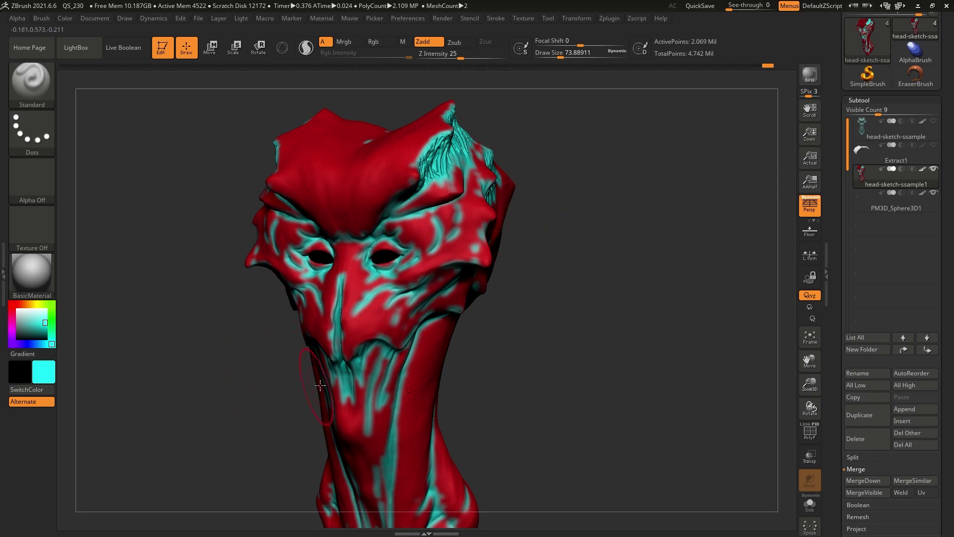
Step: Mask the red areas of the head by polypaint, picking the red from the forehead with a tolerance of 93
{"action": "left_click_drag", "start_coordinate": [837, 253], "coordinate": [867, 134]}
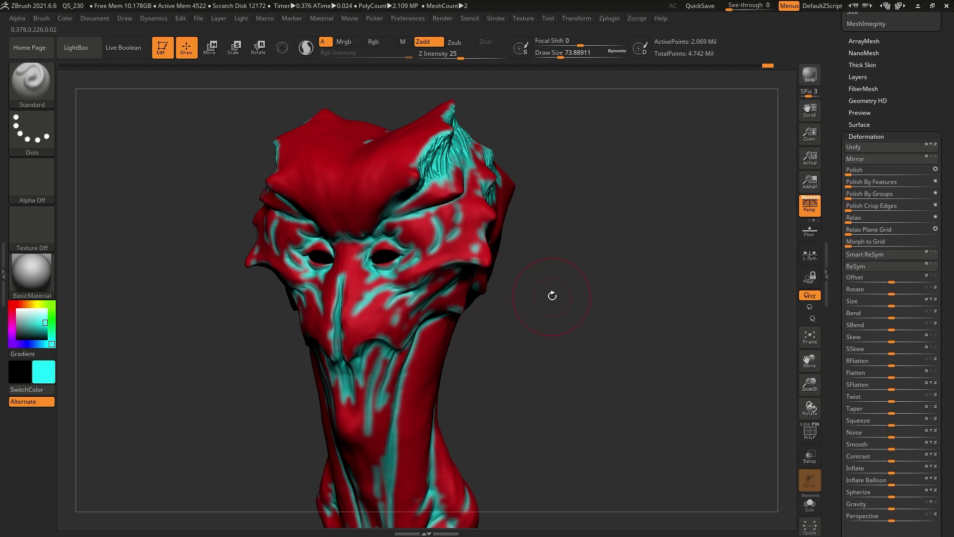
{"action": "left_click", "coordinate": [874, 138]}
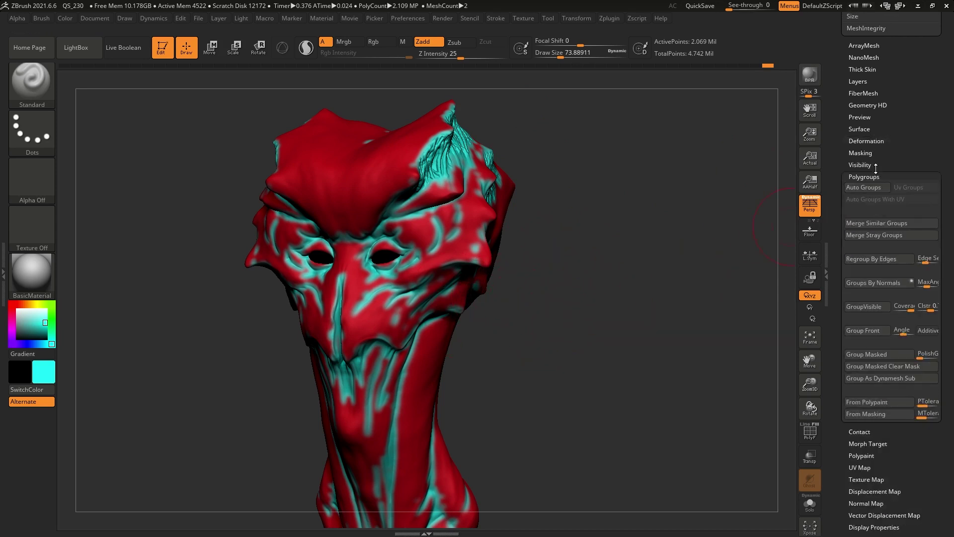
{"action": "left_click", "coordinate": [862, 154]}
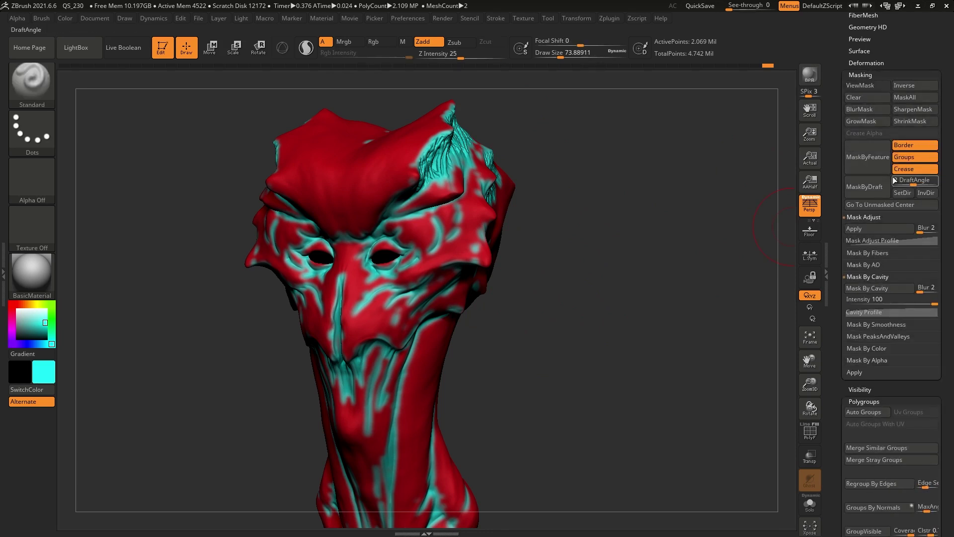
{"action": "left_click", "coordinate": [878, 217]}
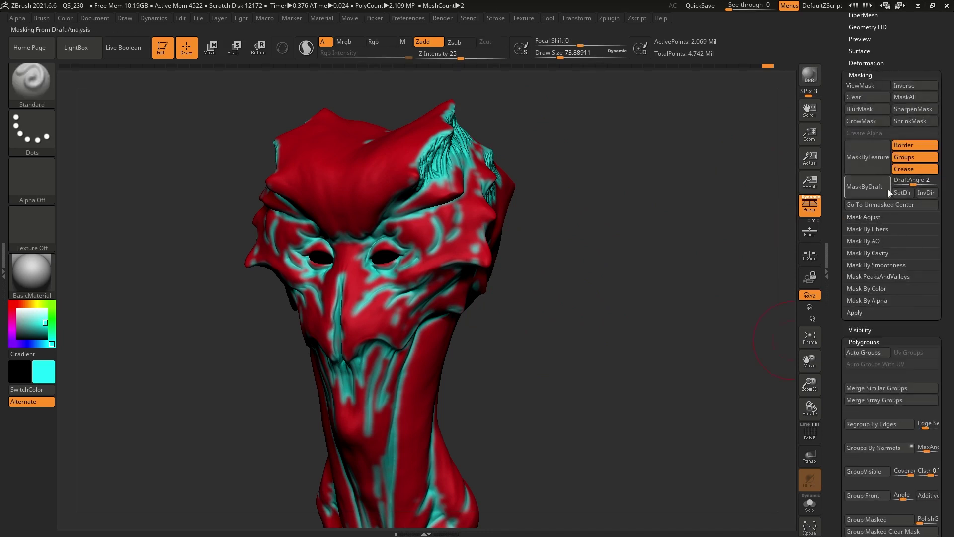
{"action": "left_click", "coordinate": [878, 288]}
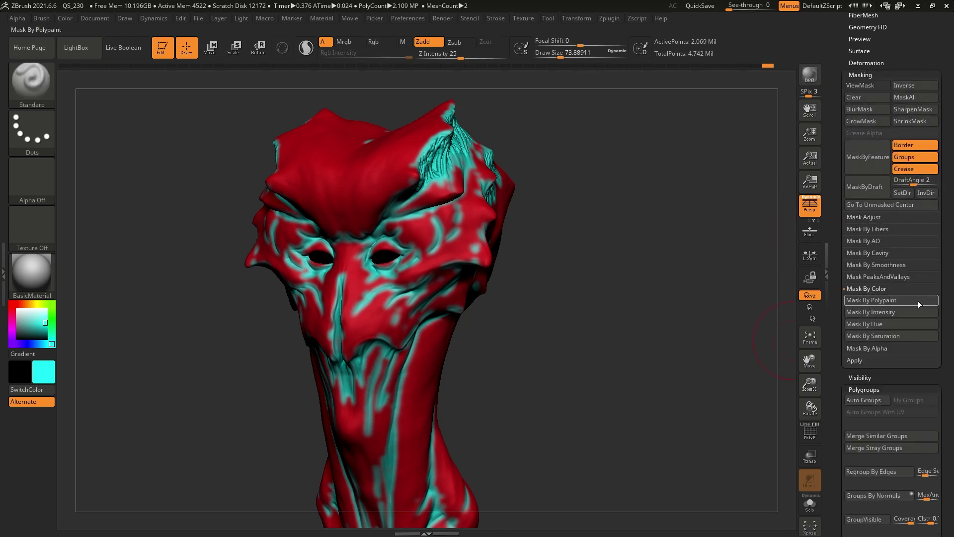
{"action": "left_click", "coordinate": [885, 301]}
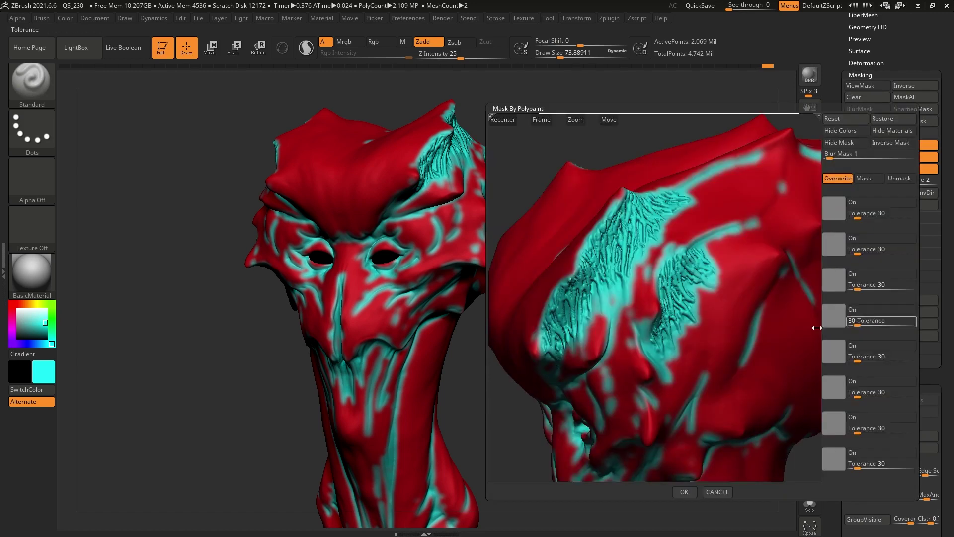
{"action": "left_click_drag", "start_coordinate": [683, 308], "coordinate": [646, 311], "text": "alt"}
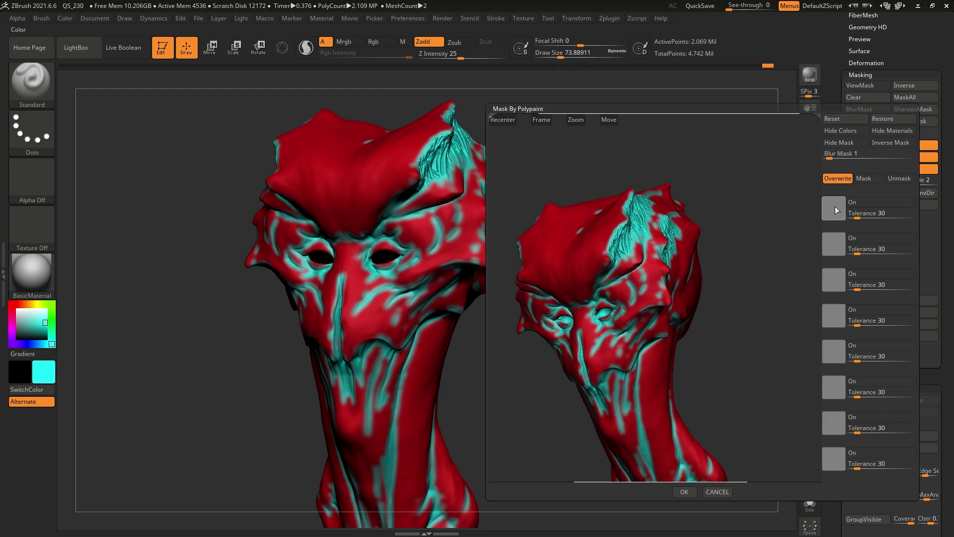
{"action": "left_click", "coordinate": [834, 207]}
{"action": "left_click", "coordinate": [587, 259]}
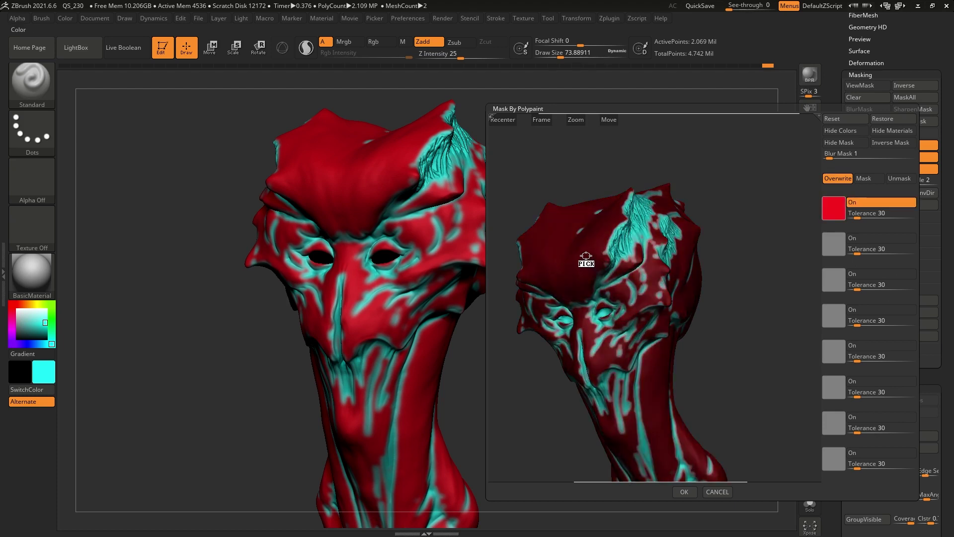
{"action": "left_click_drag", "start_coordinate": [858, 214], "coordinate": [870, 213]}
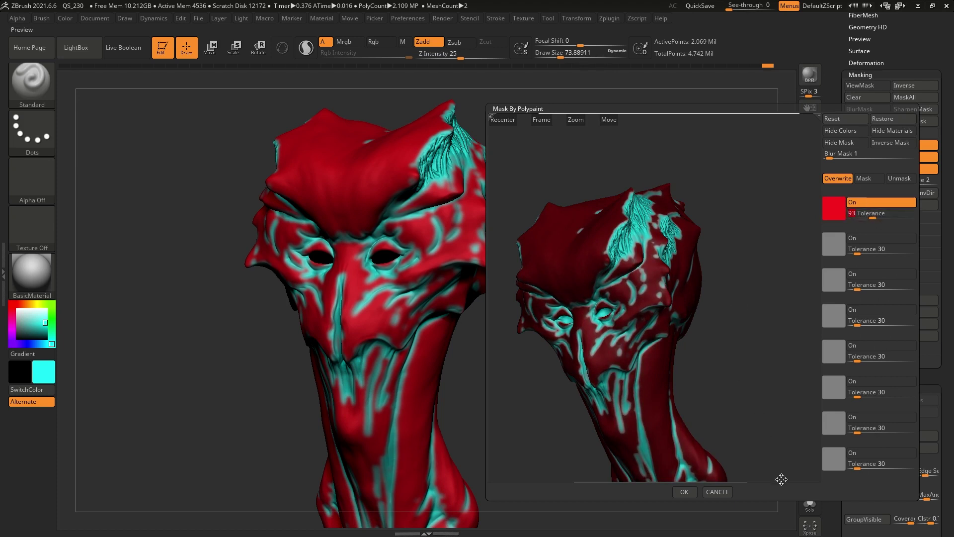
{"action": "left_click", "coordinate": [684, 492]}
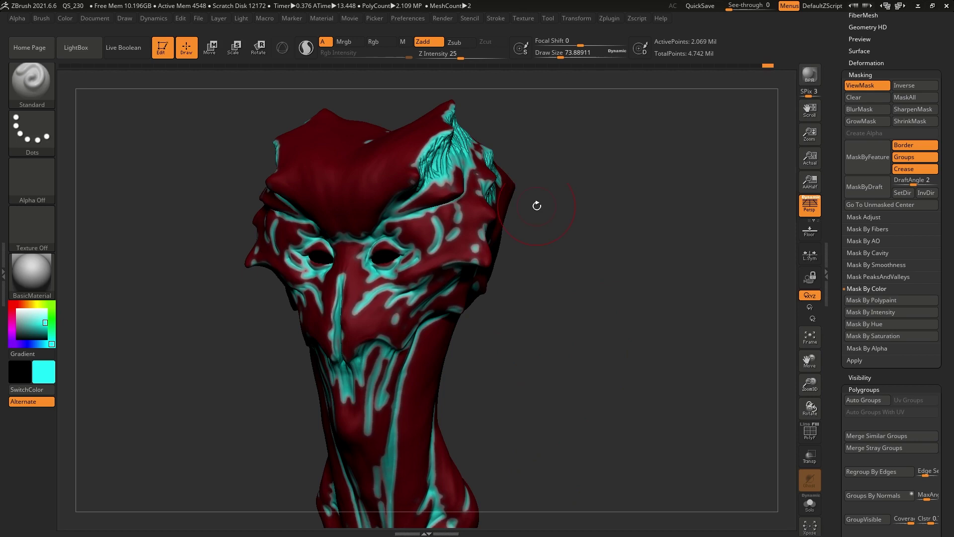
Step: Hide the head subtool's polypaint and show its polygroups with PolyFrame, with white as the current colour
{"action": "scroll", "coordinate": [925, 144], "scroll_direction": "up", "scroll_amount": 15}
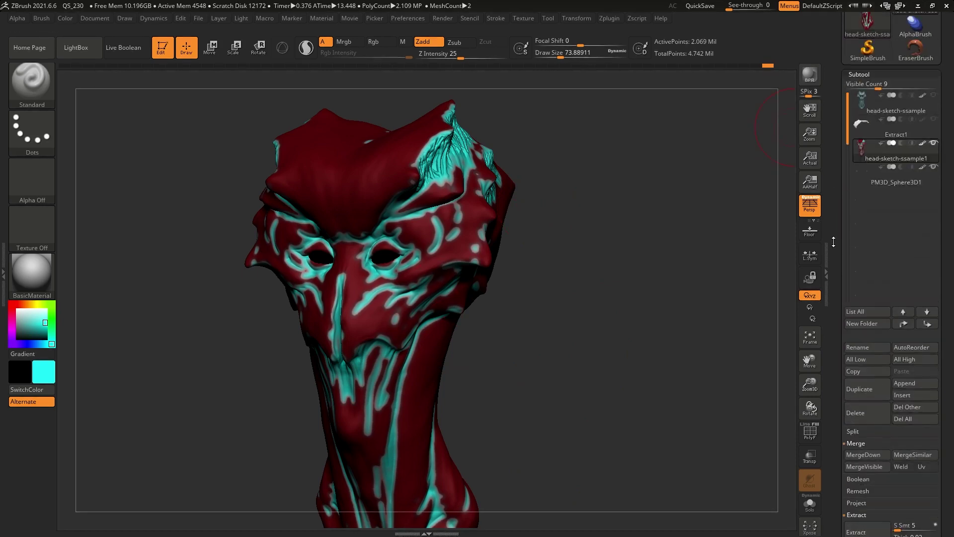
{"action": "left_click", "coordinate": [924, 145]}
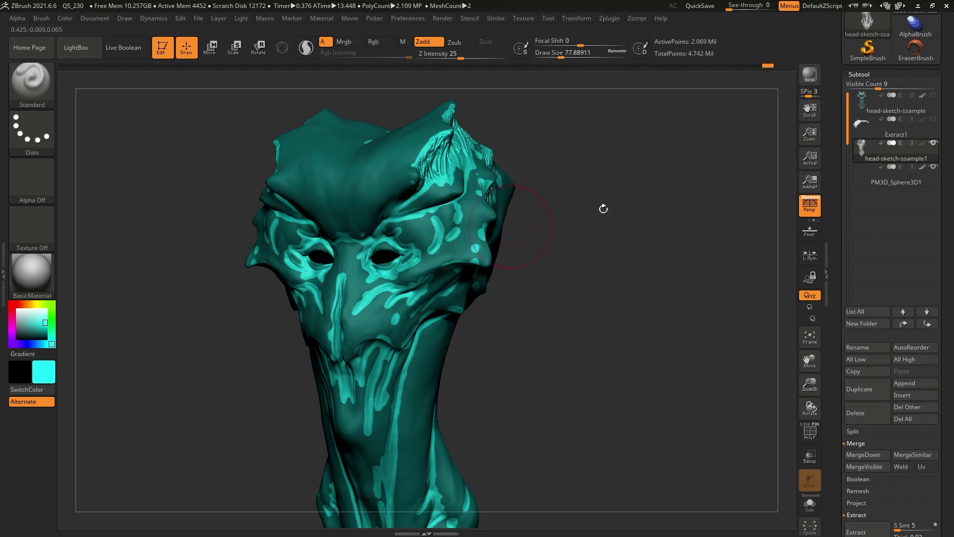
{"action": "scroll", "coordinate": [840, 82], "scroll_direction": "down", "scroll_amount": 15}
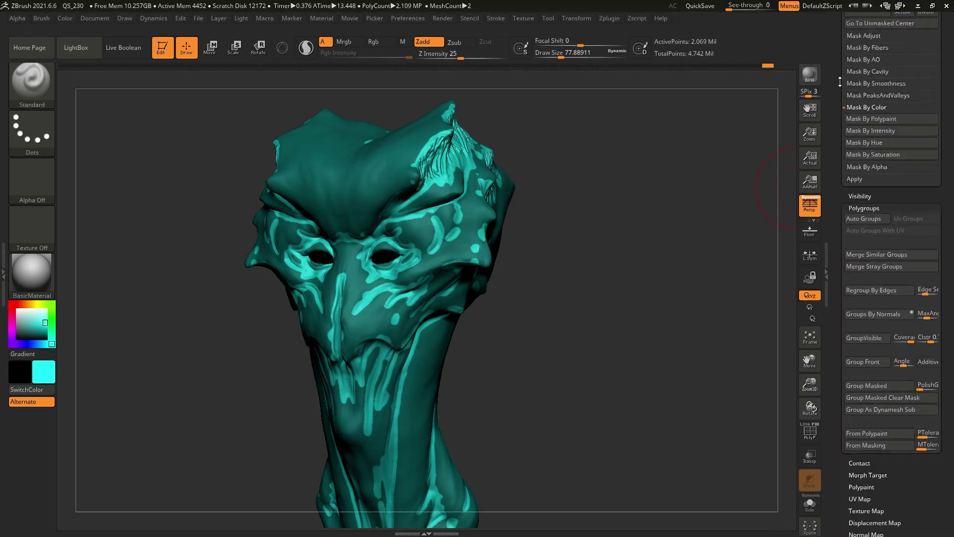
{"action": "scroll", "coordinate": [840, 82], "scroll_direction": "down", "scroll_amount": 5}
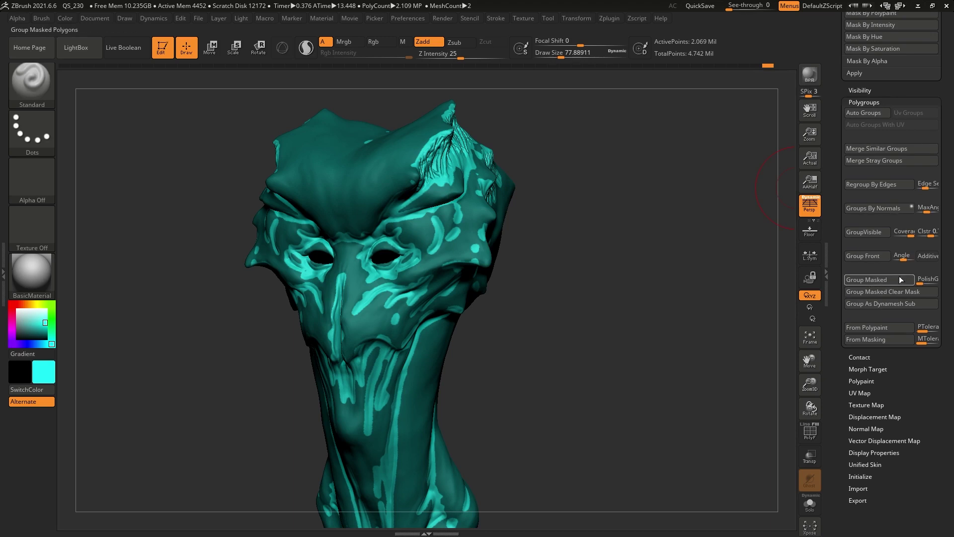
{"action": "left_click", "coordinate": [810, 434]}
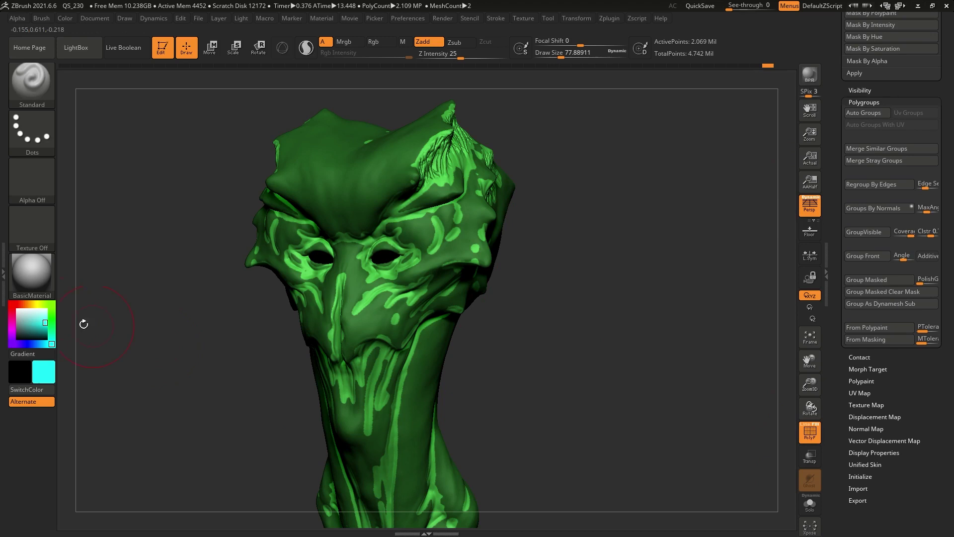
{"action": "left_click", "coordinate": [18, 310]}
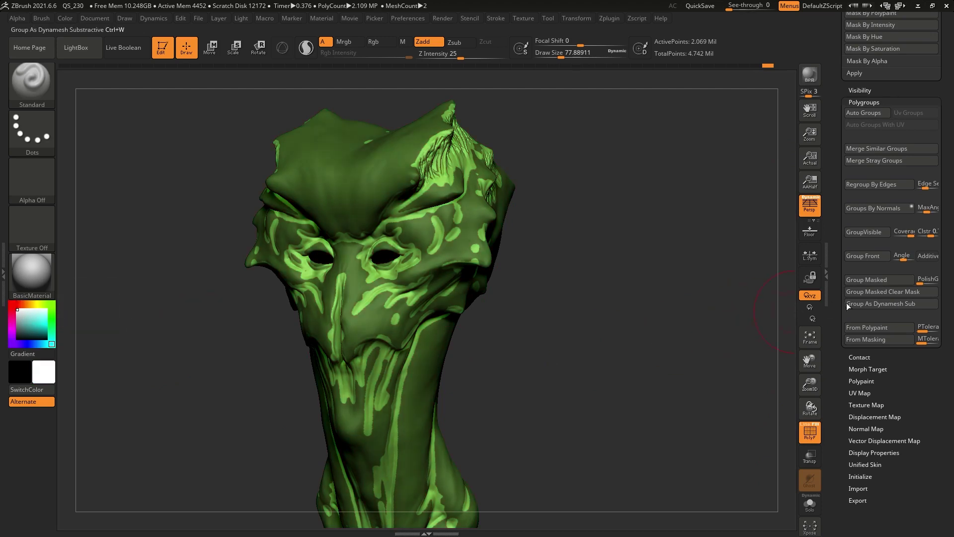
Step: Turn the masked raised surface into its own polygroup and clear the mask from the head
{"action": "left_click", "coordinate": [878, 280]}
{"action": "key", "text": "ctrl"}
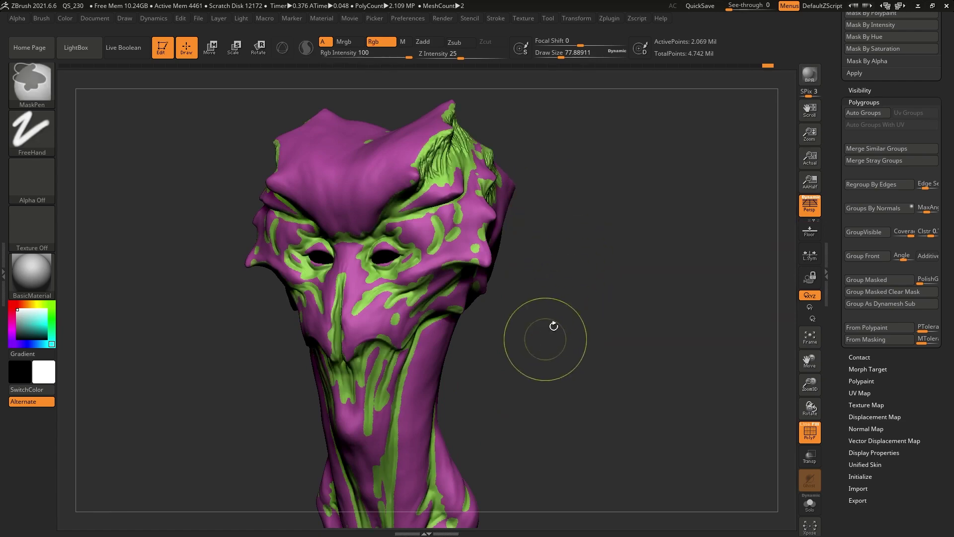
{"action": "mouse_move", "coordinate": [553, 326]}
{"action": "left_mouse_down"}
{"action": "mouse_move", "coordinate": [463, 213]}
{"action": "mouse_move", "coordinate": [467, 274]}
{"action": "mouse_move", "coordinate": [473, 283]}
{"action": "mouse_move", "coordinate": [505, 213]}
{"action": "left_mouse_up"}
Step: Isolate the green recess polygroup to inspect it, and bring the whole head back into view
{"action": "key", "text": "ctrl+shift"}
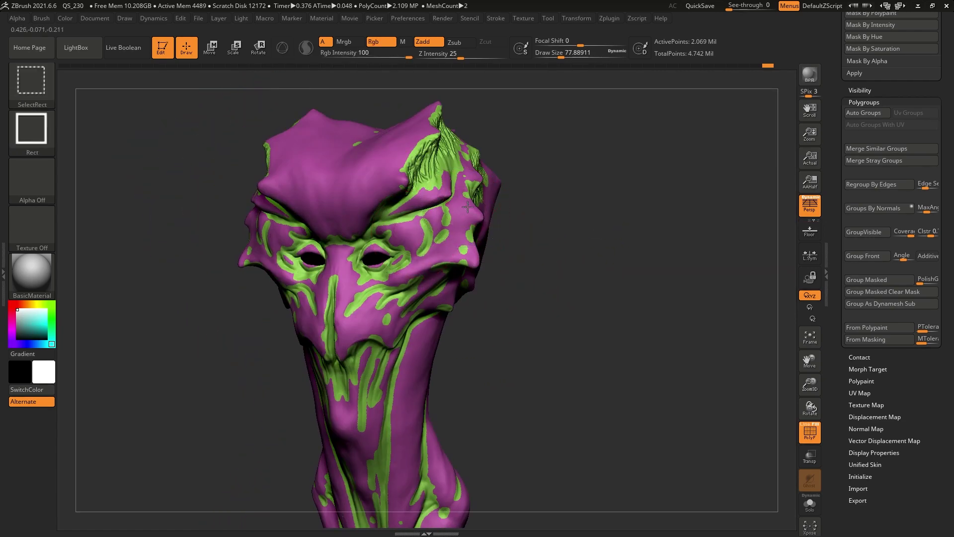
{"action": "left_click", "coordinate": [468, 207], "text": "ctrl+shift"}
{"action": "left_click", "coordinate": [573, 259], "text": "ctrl+shift"}
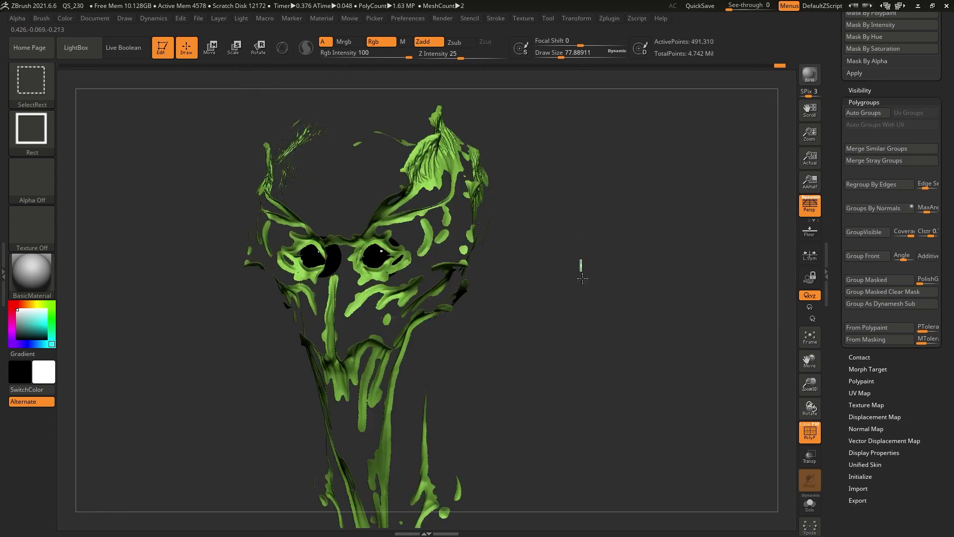
{"action": "left_click", "coordinate": [579, 280], "text": "ctrl+shift"}
{"action": "left_click", "coordinate": [519, 326], "text": "ctrl+shift"}
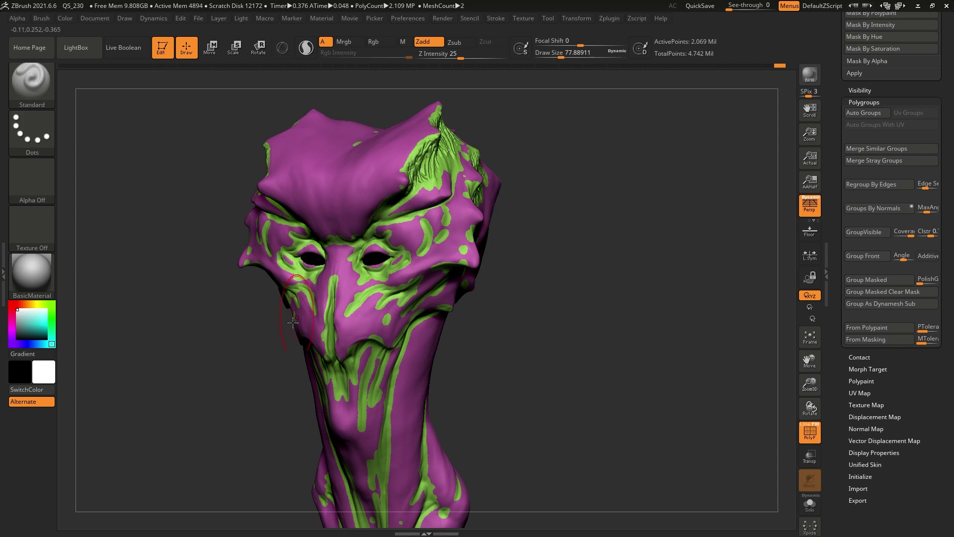
Step: Isolate and mask the purple raised-surface polygroup, and show the whole head with the green recesses unprotected
{"action": "left_click_drag", "start_coordinate": [577, 351], "coordinate": [550, 362]}
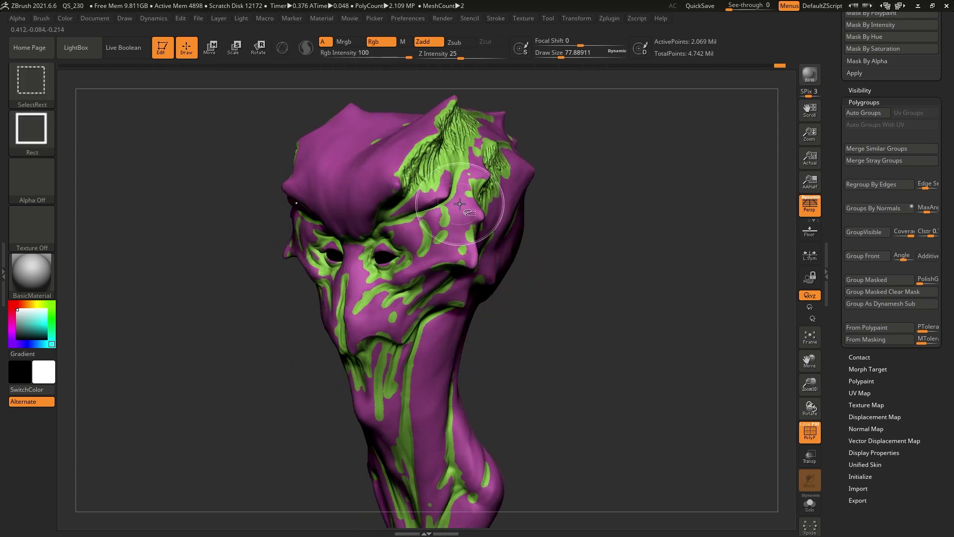
{"action": "left_click", "coordinate": [570, 334], "text": "ctrl+shift"}
{"action": "left_click", "coordinate": [596, 287], "text": "ctrl+shift"}
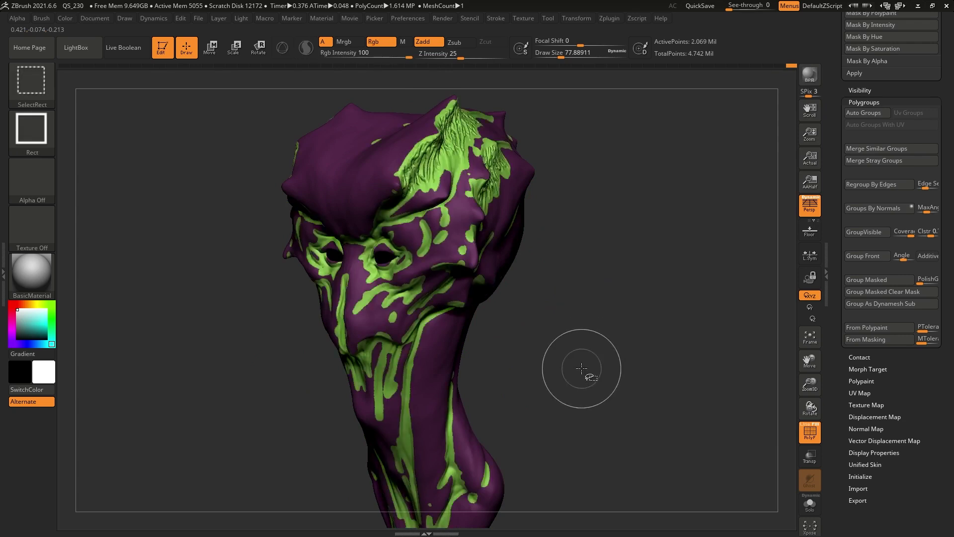
Step: Try sculpting the unmasked green recesses of the face, and undo those sculpting changes
{"action": "mouse_move", "coordinate": [461, 174]}
{"action": "left_mouse_down"}
{"action": "mouse_move", "coordinate": [427, 179]}
{"action": "mouse_move", "coordinate": [371, 383]}
{"action": "mouse_move", "coordinate": [461, 385]}
{"action": "left_mouse_up"}
{"action": "mouse_move", "coordinate": [527, 278]}
{"action": "left_mouse_down"}
{"action": "mouse_move", "coordinate": [581, 270]}
{"action": "mouse_move", "coordinate": [565, 283]}
{"action": "left_mouse_up"}
{"action": "key", "text": "ctrl+z"}
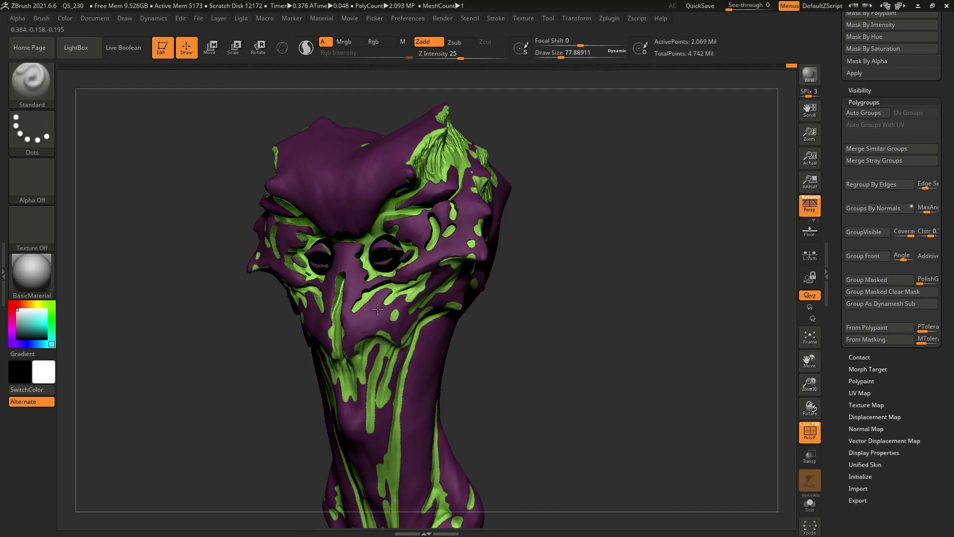
{"action": "left_click_drag", "start_coordinate": [590, 270], "coordinate": [583, 235]}
{"action": "key", "text": "ctrl+z"}
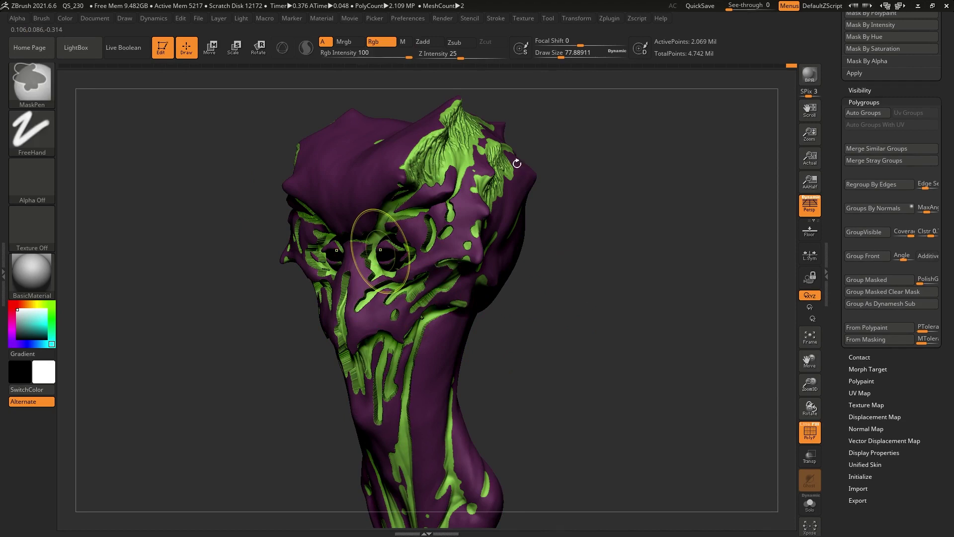
{"action": "key", "text": "ctrl+z"}
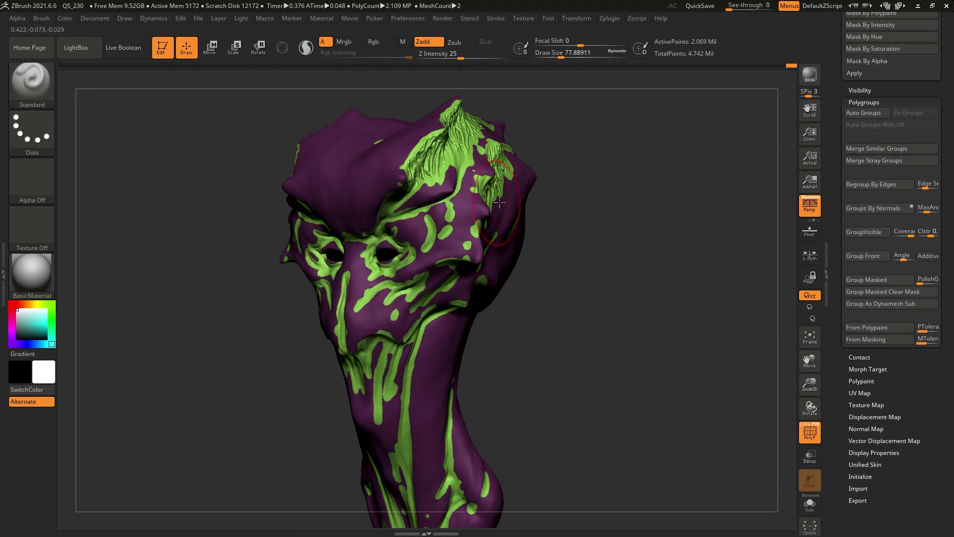
Step: Clear the mask from the head, and step back through the history to the isolated purple raised-surface polygroup
{"action": "left_click_drag", "start_coordinate": [560, 268], "coordinate": [538, 395], "text": "ctrl"}
{"action": "left_click_drag", "start_coordinate": [603, 357], "coordinate": [566, 336]}
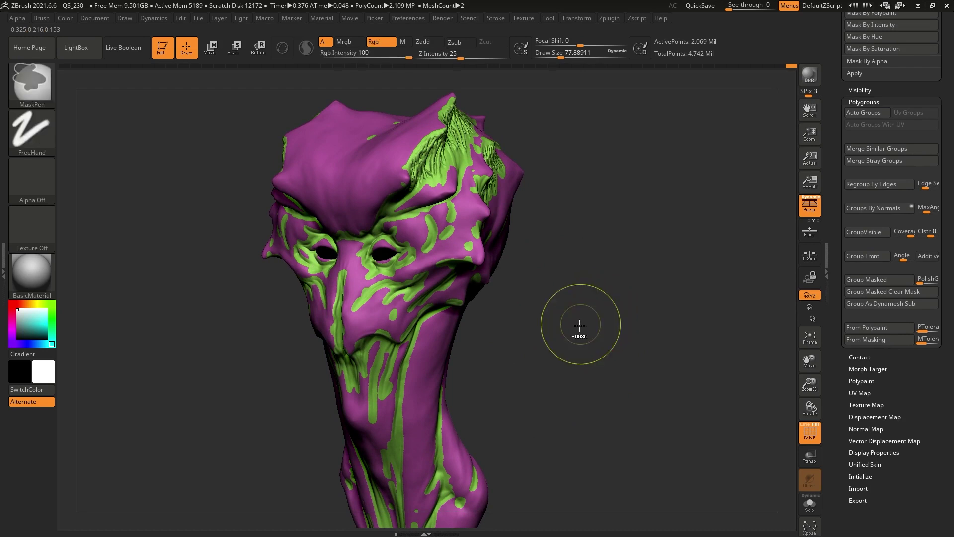
{"action": "key", "text": "ctrl+z"}
{"action": "key", "text": "ctrl+z"}
{"action": "key", "text": "ctrl+z"}
{"action": "key", "text": "ctrl+z"}
{"action": "key", "text": "ctrl+shift+z"}
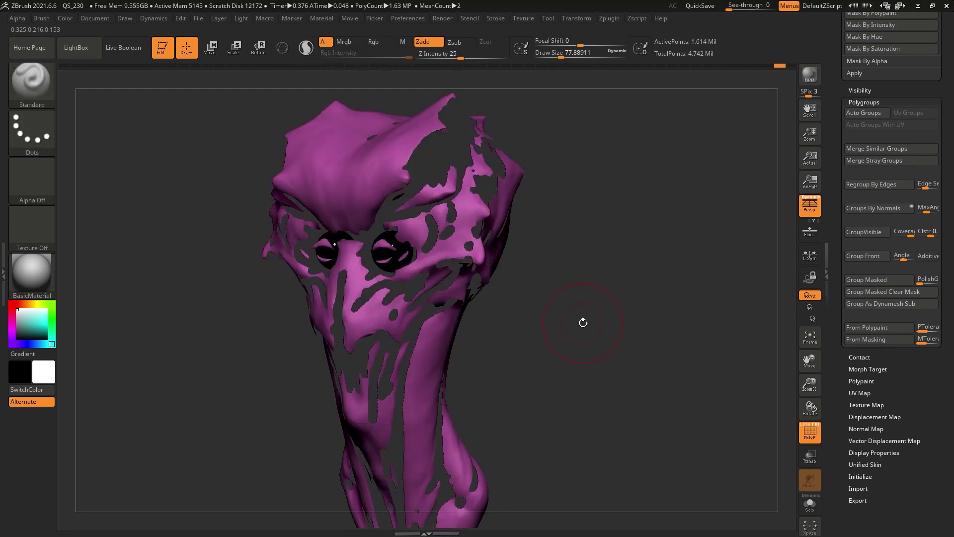
Step: Mask the green recesses on the fully visible head and assign new polygroups from the mask
{"action": "left_click", "coordinate": [563, 279], "text": "ctrl+shift"}
{"action": "left_click", "coordinate": [565, 279], "text": "ctrl+shift"}
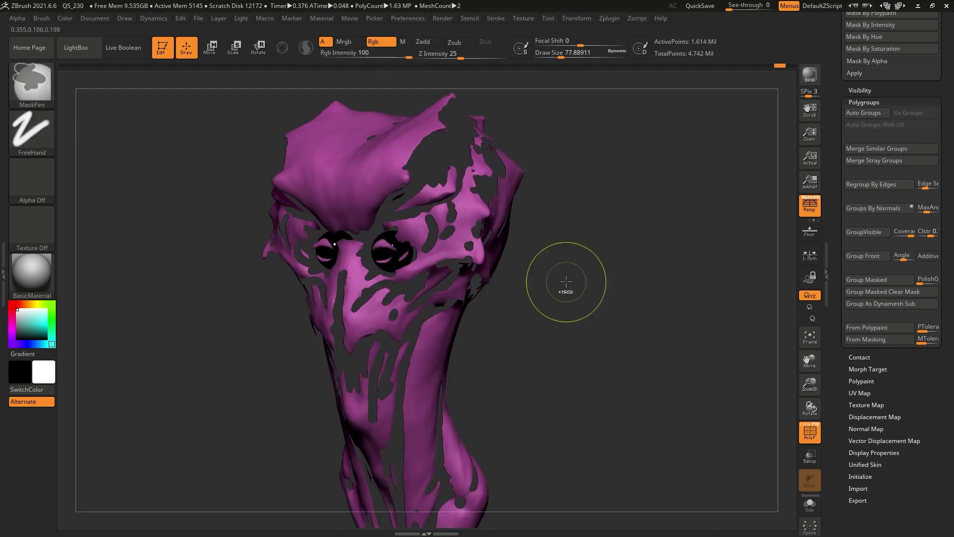
{"action": "left_click", "coordinate": [569, 279], "text": "ctrl+shift"}
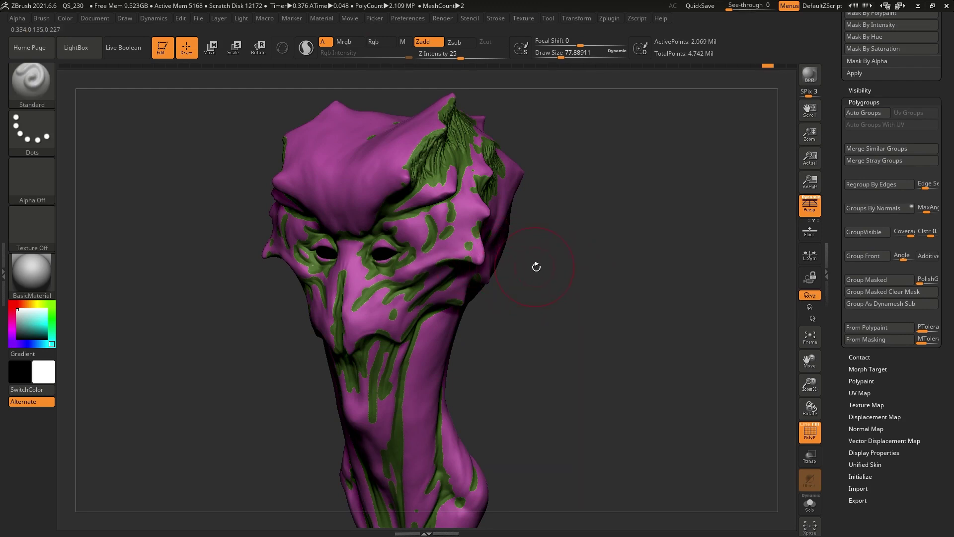
{"action": "key", "text": "ctrl+w"}
{"action": "key", "text": "ctrl+w"}
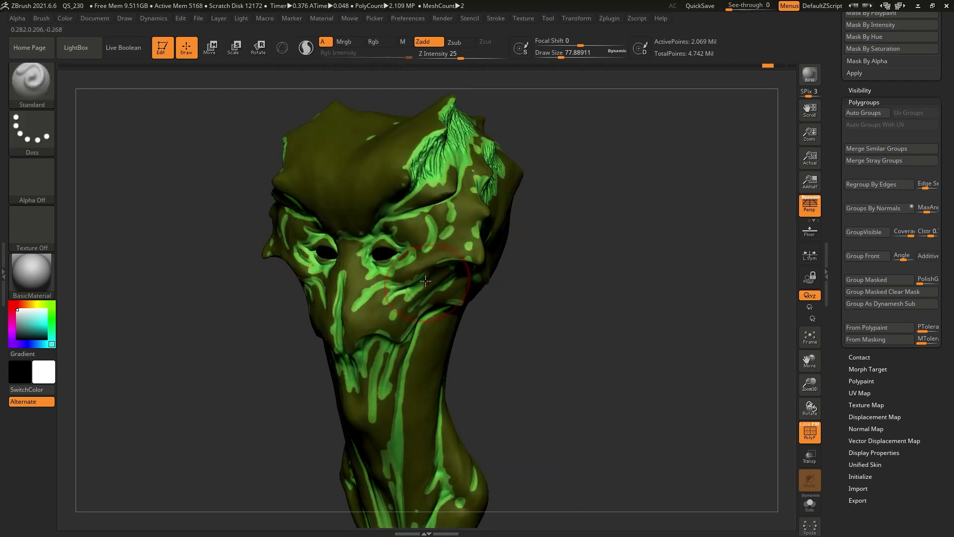
Step: Step through the history to the unmasked head painted red and cyan, with the polygroup colours hidden
{"action": "left_click", "coordinate": [558, 249], "text": "ctrl"}
{"action": "left_click_drag", "start_coordinate": [568, 273], "coordinate": [572, 271], "text": "ctrl"}
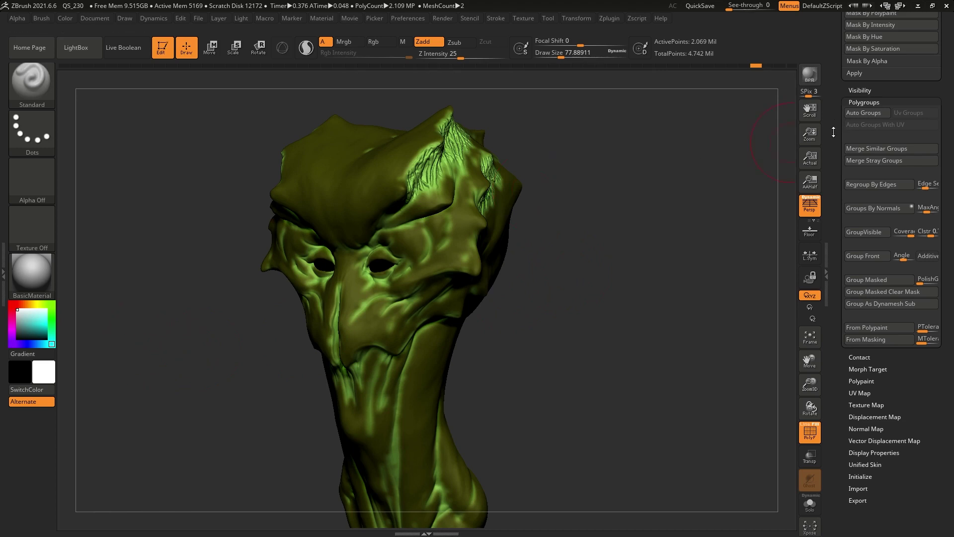
{"action": "left_click", "coordinate": [809, 432]}
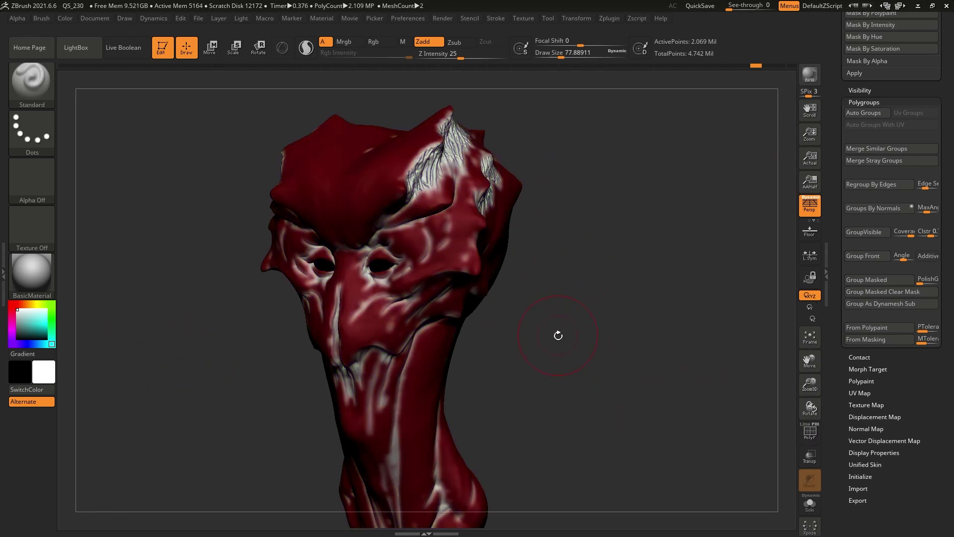
{"action": "left_click_drag", "start_coordinate": [758, 64], "coordinate": [763, 65]}
{"action": "left_click_drag", "start_coordinate": [567, 336], "coordinate": [578, 338]}
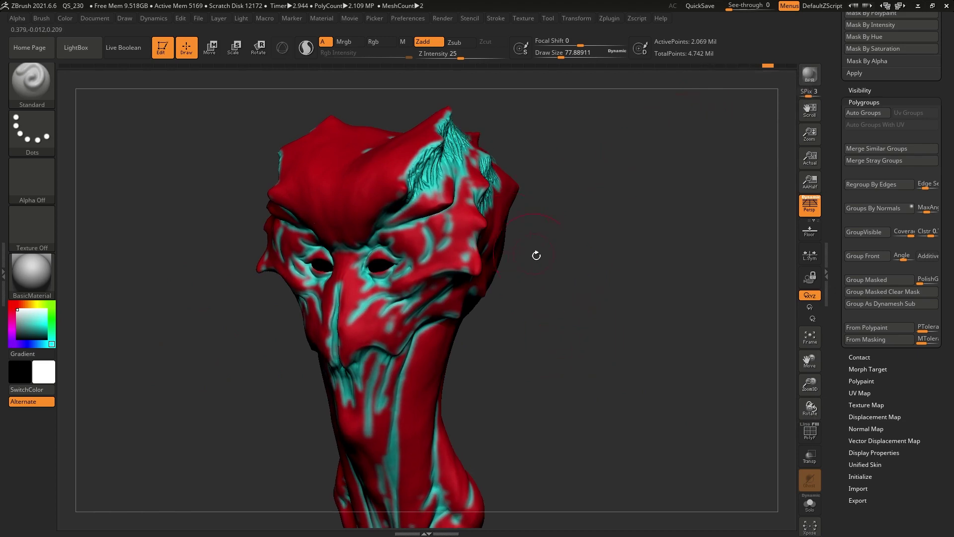
{"action": "scroll", "coordinate": [889, 162], "scroll_direction": "up", "scroll_amount": 5}
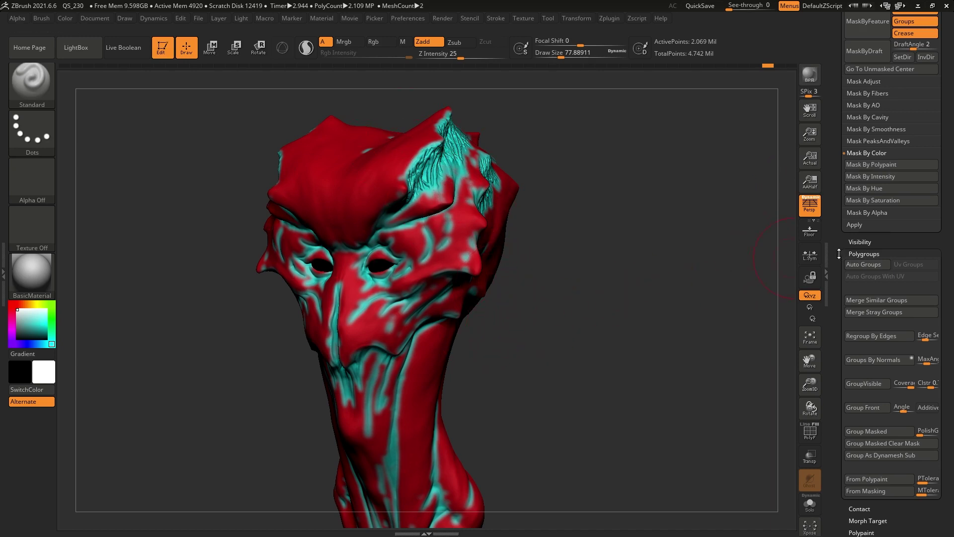
{"action": "scroll", "coordinate": [873, 247], "scroll_direction": "down", "scroll_amount": 4}
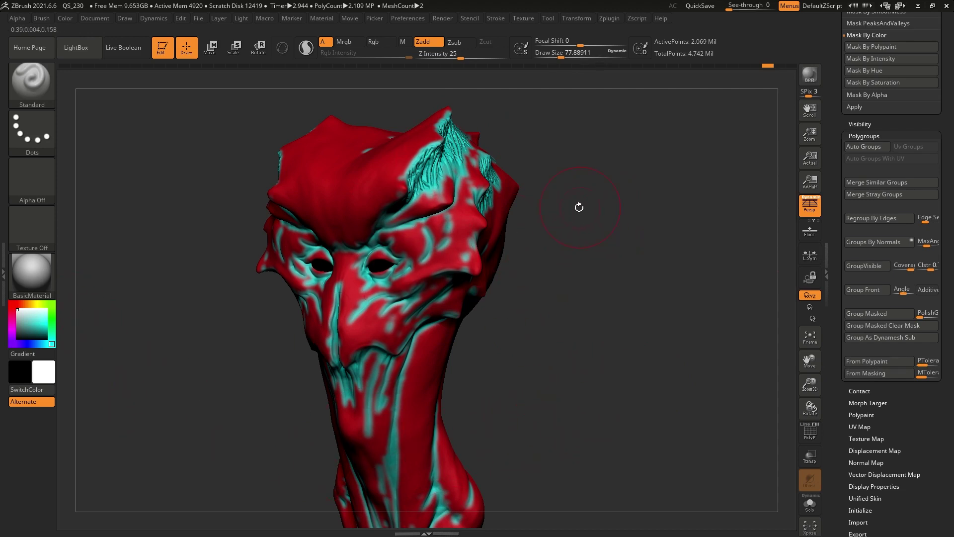
Step: Choose a bright green paint colour and reduce the brush's draw size to about 44, facing the head's front
{"action": "left_click", "coordinate": [52, 311]}
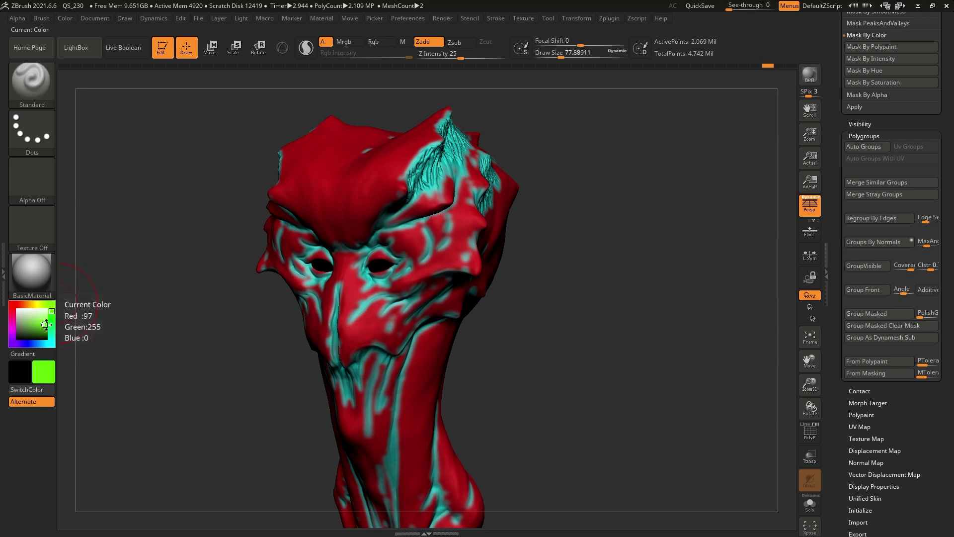
{"action": "left_click", "coordinate": [46, 326]}
{"action": "key", "text": "space"}
{"action": "left_click_drag", "start_coordinate": [605, 173], "coordinate": [597, 175]}
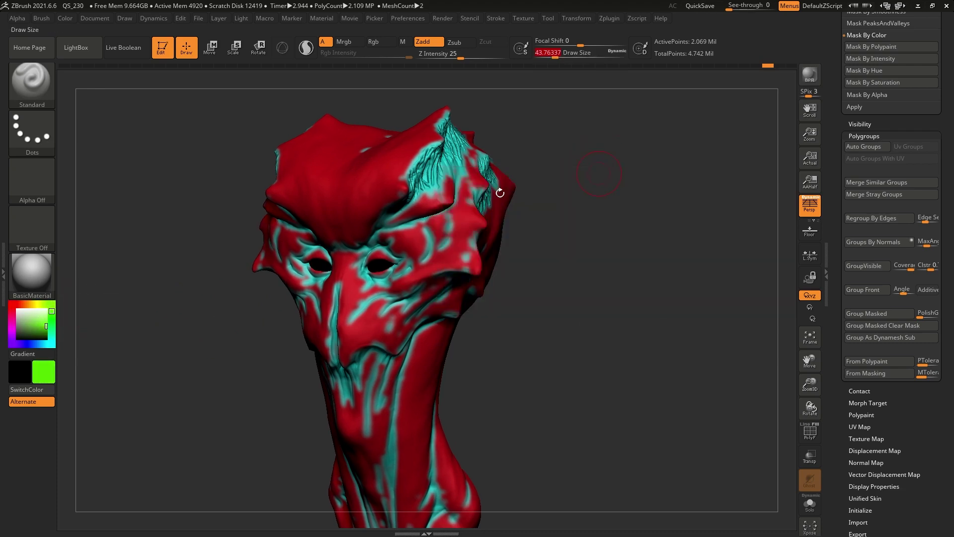
{"action": "right_click_drag", "start_coordinate": [500, 192], "coordinate": [417, 189]}
{"action": "key", "text": "ctrl"}
{"action": "left_click_drag", "start_coordinate": [367, 159], "coordinate": [344, 198], "text": "ctrl"}
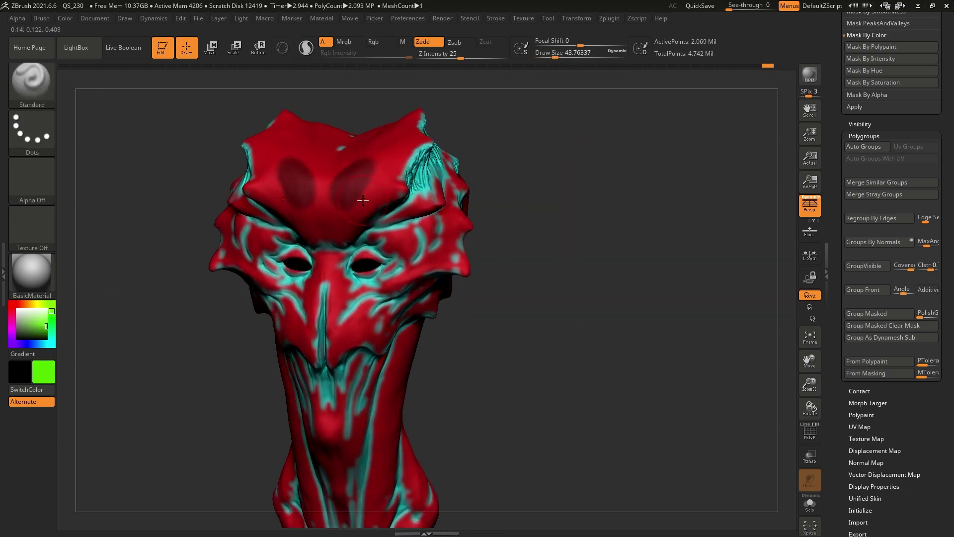
{"action": "key", "text": "ctrl+z"}
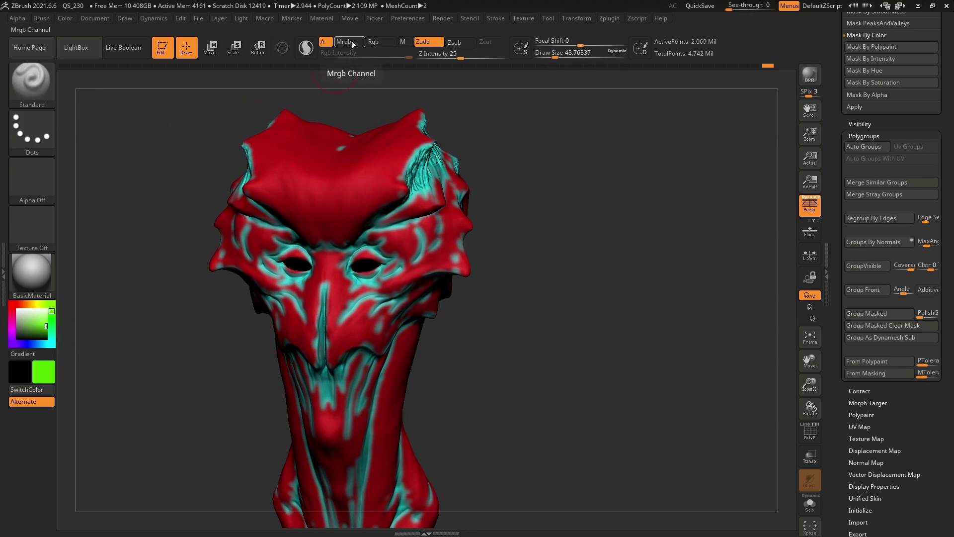
Step: Set the brush to RGB colour only with Zadd off, and paint a green patch across the forehead
{"action": "left_click", "coordinate": [380, 42]}
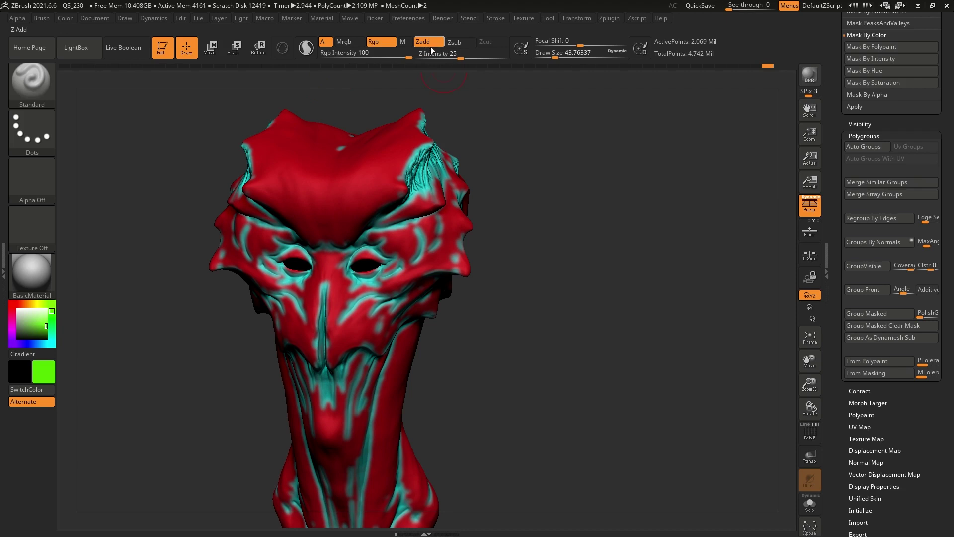
{"action": "left_click", "coordinate": [431, 44]}
{"action": "mouse_move", "coordinate": [354, 176]}
{"action": "left_mouse_down"}
{"action": "mouse_move", "coordinate": [333, 225]}
{"action": "mouse_move", "coordinate": [328, 189]}
{"action": "mouse_move", "coordinate": [345, 165]}
{"action": "left_mouse_up"}
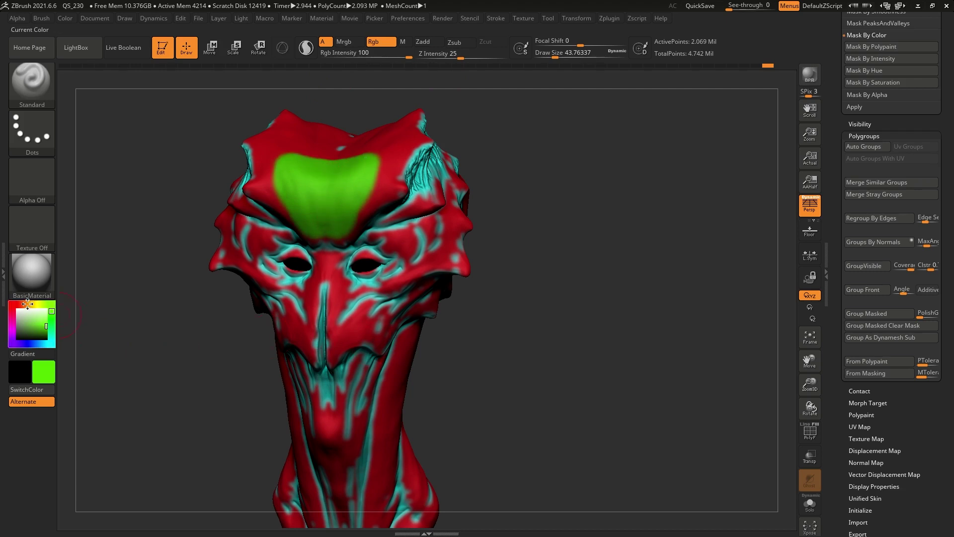
Step: Paint the eyelids around both eyes yellow with the draw size reduced to about 27
{"action": "mouse_move", "coordinate": [27, 304]}
{"action": "left_mouse_down"}
{"action": "mouse_move", "coordinate": [12, 322]}
{"action": "mouse_move", "coordinate": [34, 304]}
{"action": "left_mouse_up"}
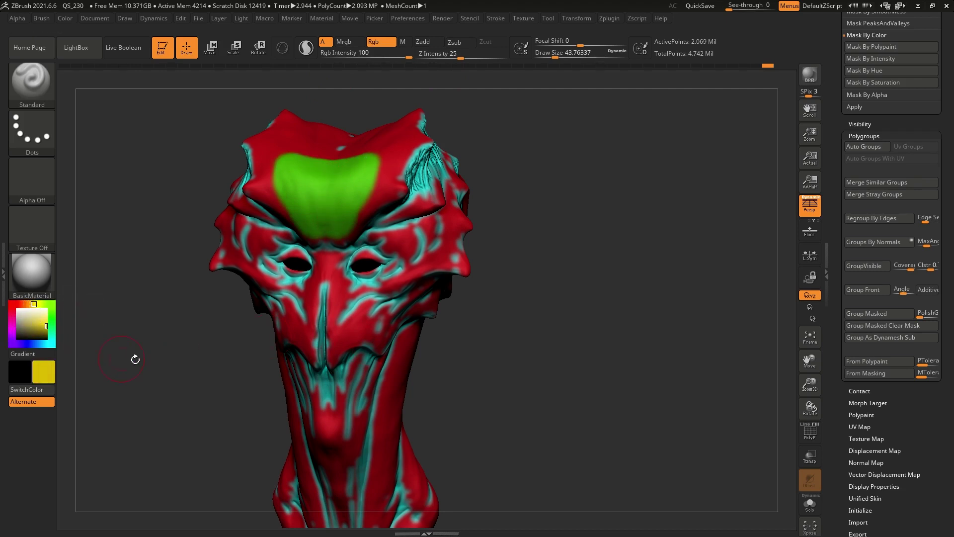
{"action": "mouse_move", "coordinate": [532, 300]}
{"action": "left_mouse_down"}
{"action": "mouse_move", "coordinate": [472, 298]}
{"action": "mouse_move", "coordinate": [536, 293]}
{"action": "mouse_move", "coordinate": [512, 235]}
{"action": "left_mouse_up"}
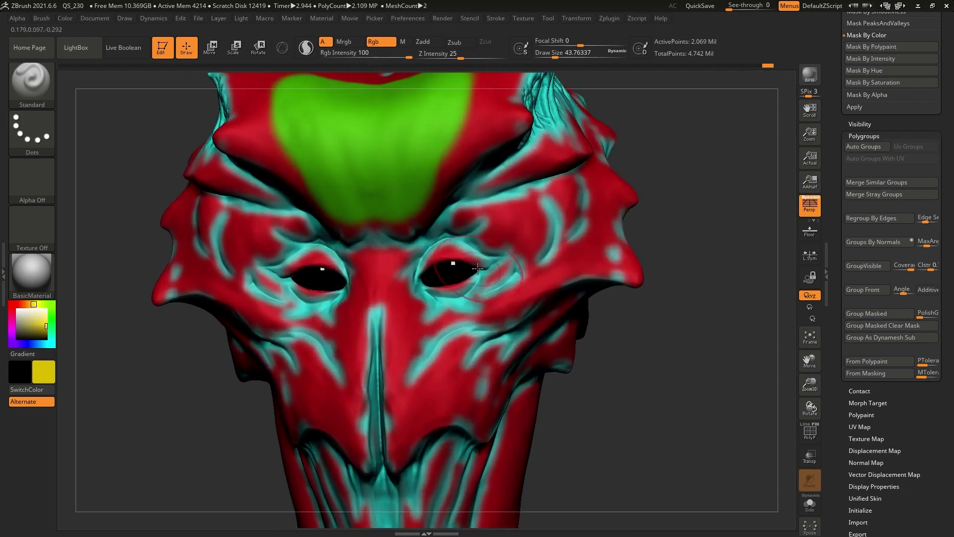
{"action": "key", "text": "space"}
{"action": "mouse_move", "coordinate": [475, 260]}
{"action": "left_mouse_down"}
{"action": "mouse_move", "coordinate": [450, 256]}
{"action": "mouse_move", "coordinate": [442, 273]}
{"action": "mouse_move", "coordinate": [475, 261]}
{"action": "mouse_move", "coordinate": [438, 271]}
{"action": "left_mouse_up"}
{"action": "mouse_move", "coordinate": [508, 313]}
{"action": "right_mouse_down", "text": "ctrl"}
{"action": "mouse_move", "coordinate": [564, 285]}
{"action": "mouse_move", "coordinate": [561, 310]}
{"action": "mouse_move", "coordinate": [510, 291]}
{"action": "right_mouse_up", "text": "ctrl"}
{"action": "left_click_drag", "start_coordinate": [510, 290], "coordinate": [338, 300]}
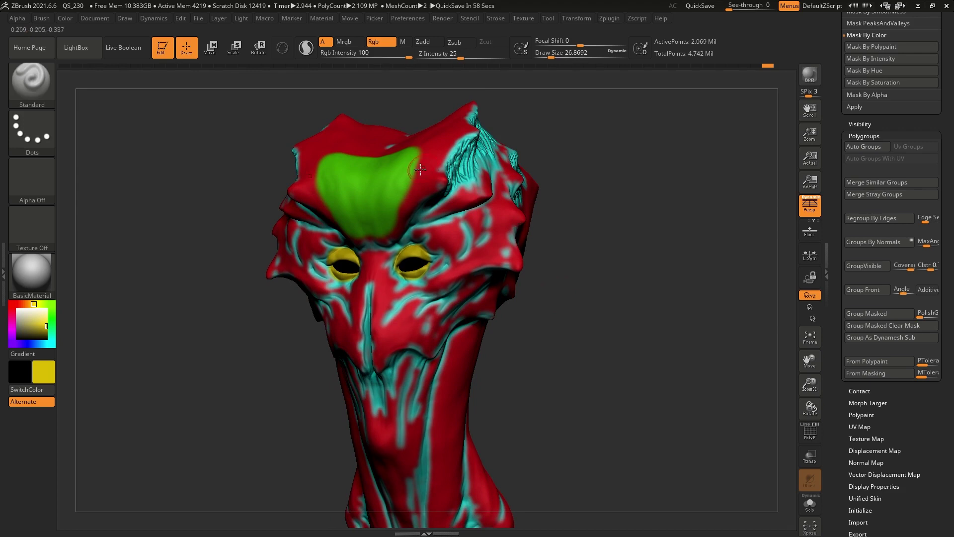
Step: Create polygroups from the head's polypaint and display them with white as the active colour and polypaint turned off on head-sketch-ssample1
{"action": "left_click", "coordinate": [876, 365]}
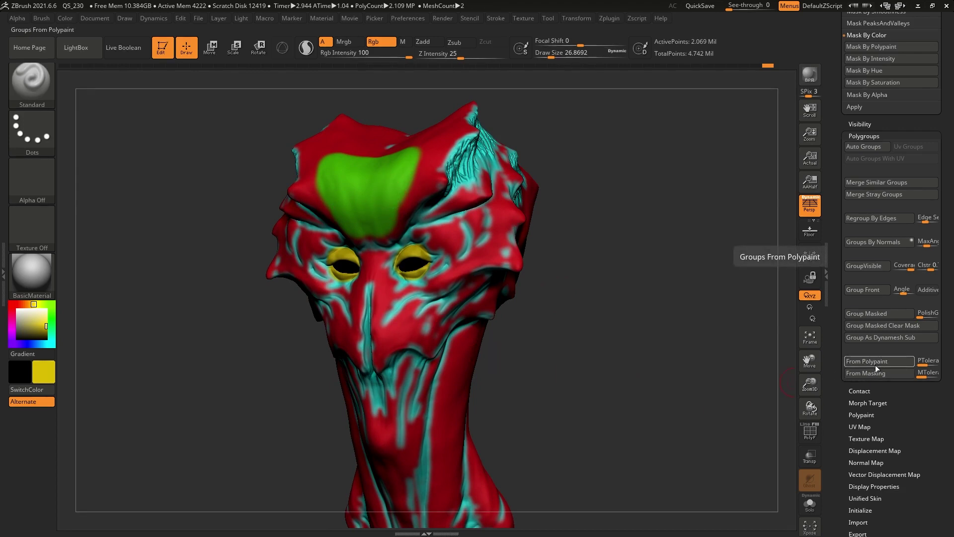
{"action": "left_click", "coordinate": [809, 440]}
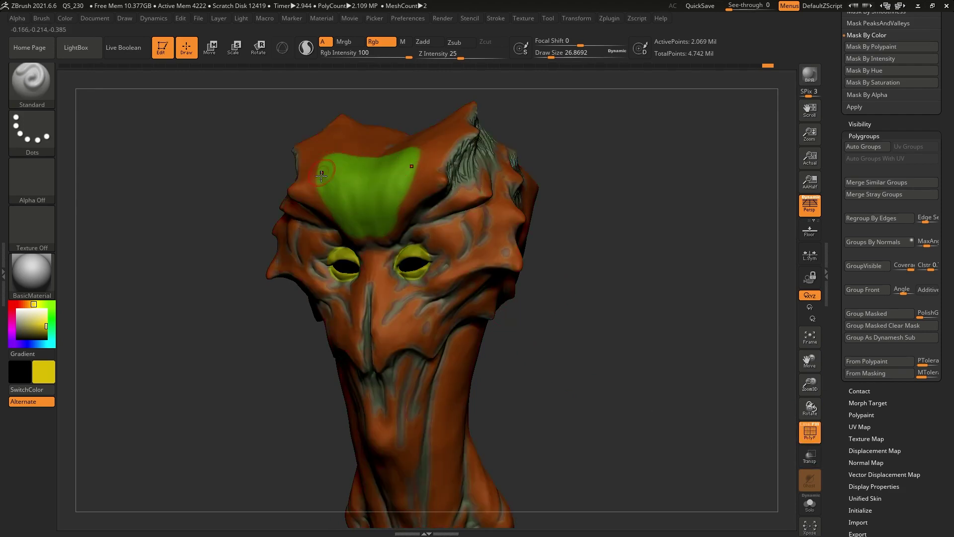
{"action": "left_click", "coordinate": [18, 310]}
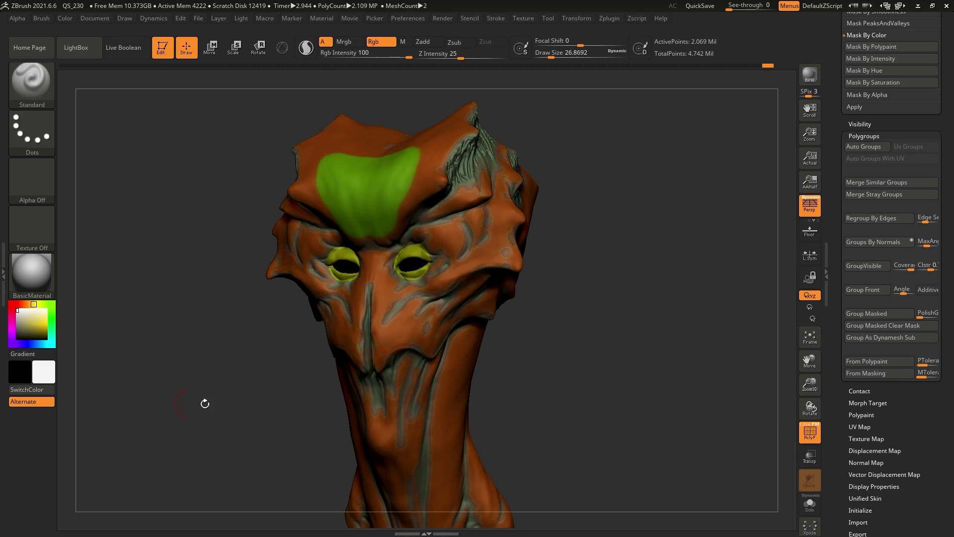
{"action": "left_click_drag", "start_coordinate": [831, 291], "coordinate": [838, 422]}
{"action": "scroll", "coordinate": [892, 221], "scroll_direction": "up", "scroll_amount": 10}
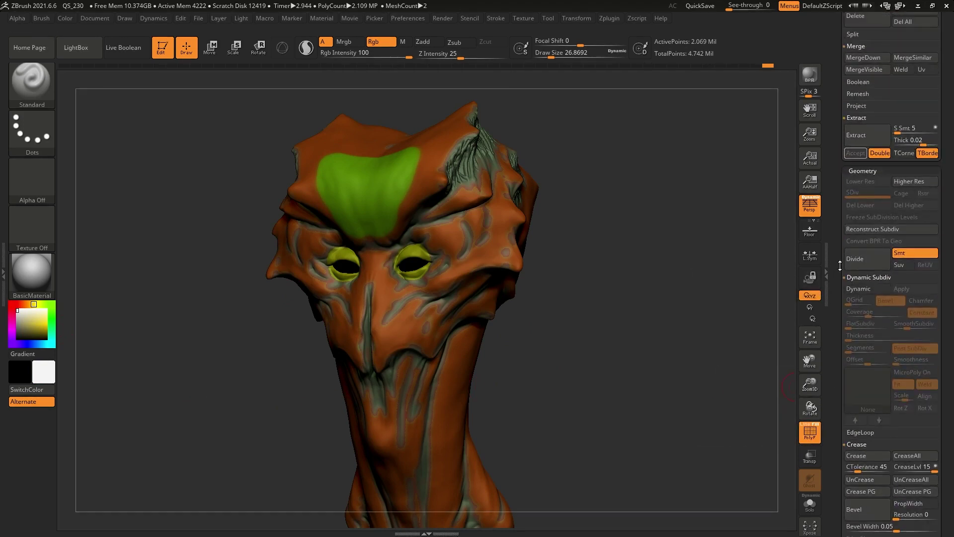
{"action": "left_click", "coordinate": [923, 59]}
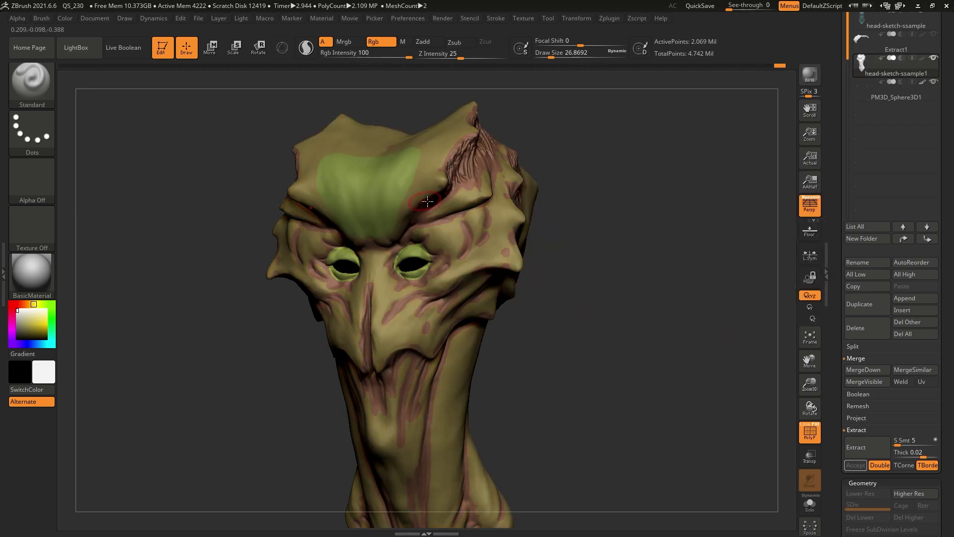
Step: Examine the polygroups on the forehead, eyelids and facial recesses from several angles
{"action": "left_click_drag", "start_coordinate": [839, 287], "coordinate": [838, 270]}
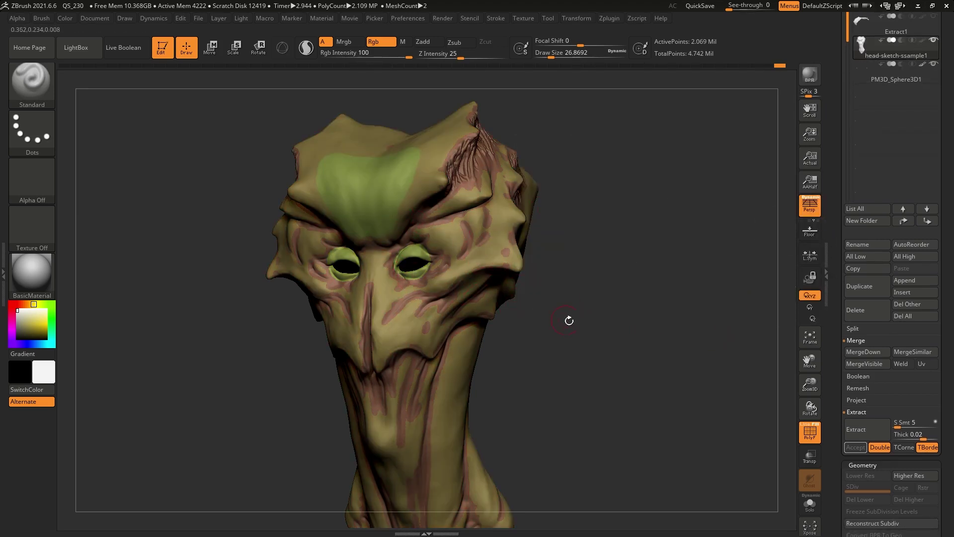
{"action": "scroll", "coordinate": [839, 178], "scroll_direction": "down", "scroll_amount": 15}
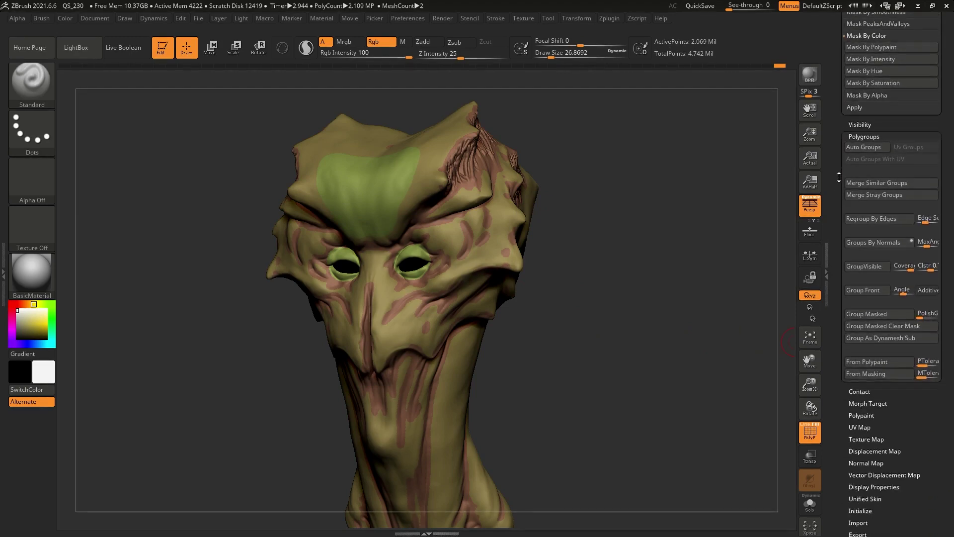
{"action": "left_click_drag", "start_coordinate": [839, 177], "coordinate": [839, 171]}
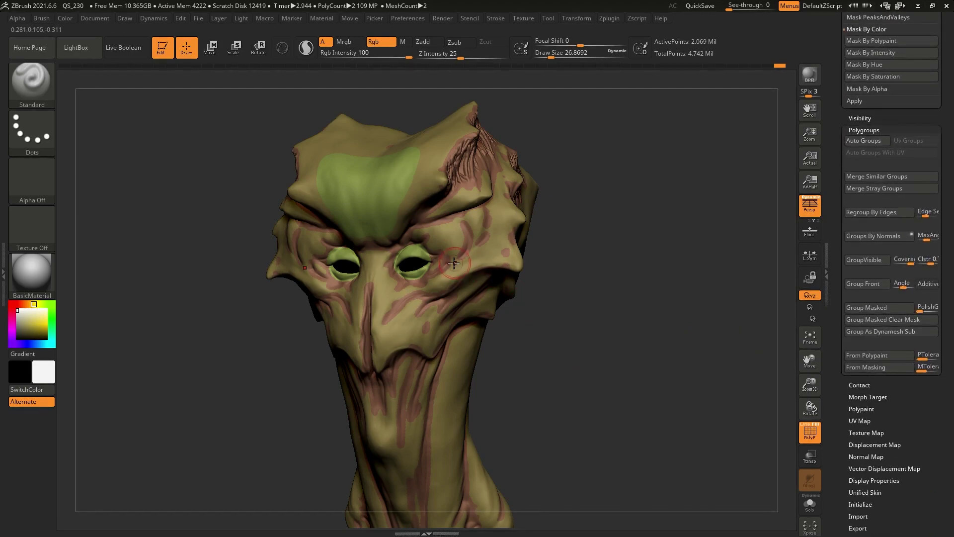
{"action": "right_click_drag", "start_coordinate": [454, 263], "coordinate": [462, 269]}
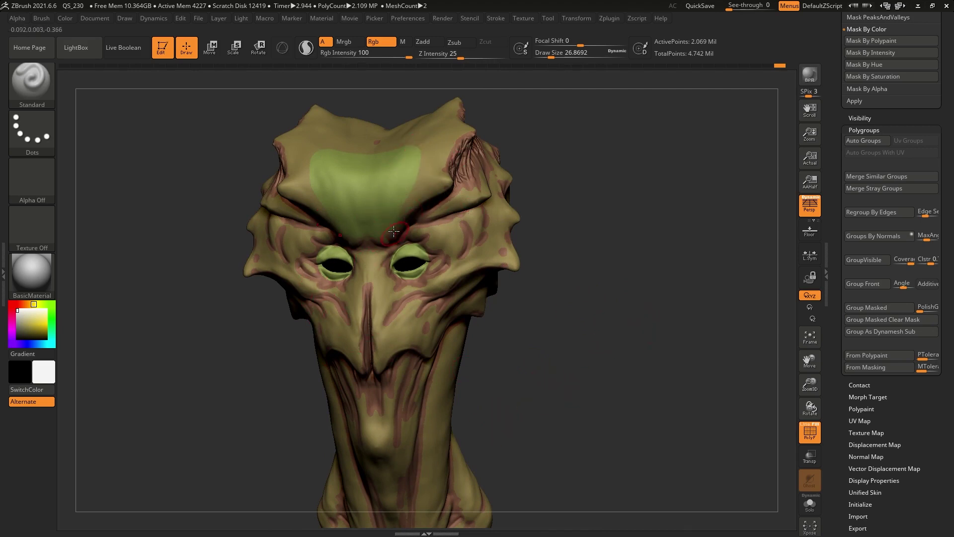
{"action": "left_click_drag", "start_coordinate": [523, 234], "coordinate": [513, 289]}
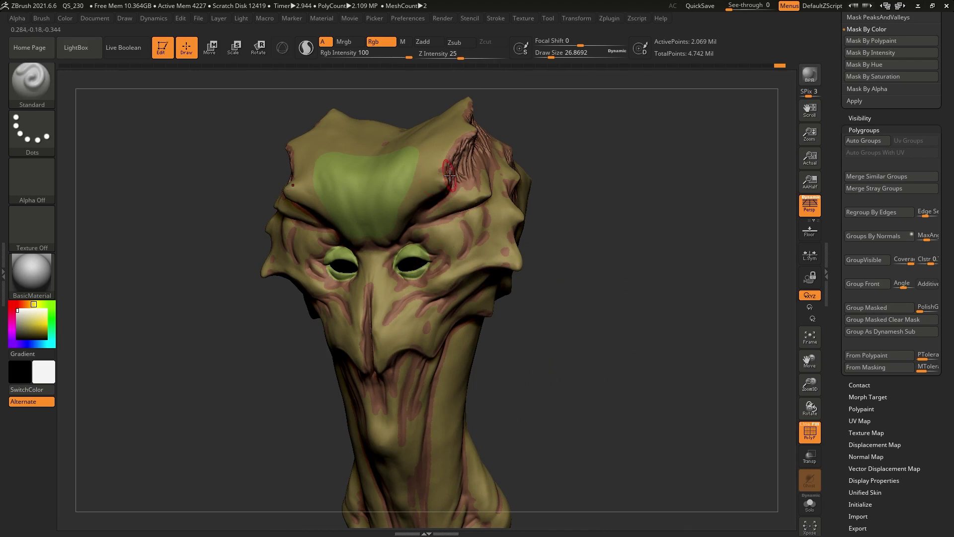
{"action": "left_click_drag", "start_coordinate": [449, 175], "coordinate": [347, 222]}
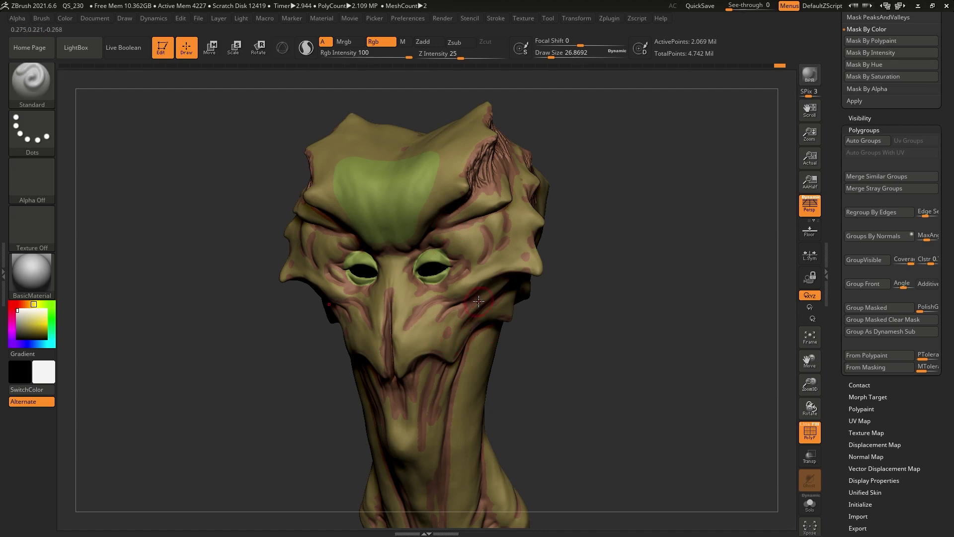
{"action": "right_click_drag", "start_coordinate": [444, 289], "coordinate": [463, 273]}
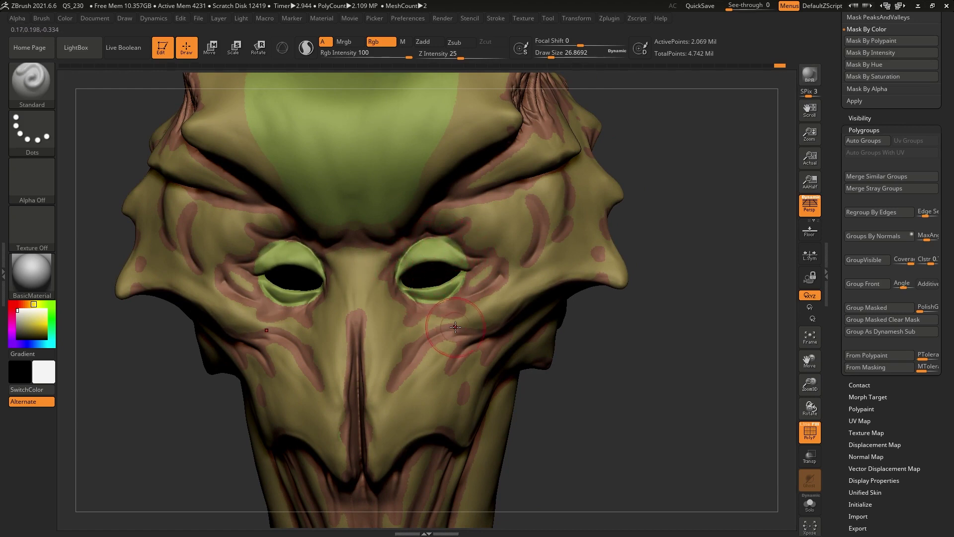
Step: Isolate and mask the green forehead and eyelid polygroup, and show the whole head with that mask inverted
{"action": "key", "text": "ctrl+shift"}
{"action": "left_click", "coordinate": [436, 248], "text": "ctrl+shift"}
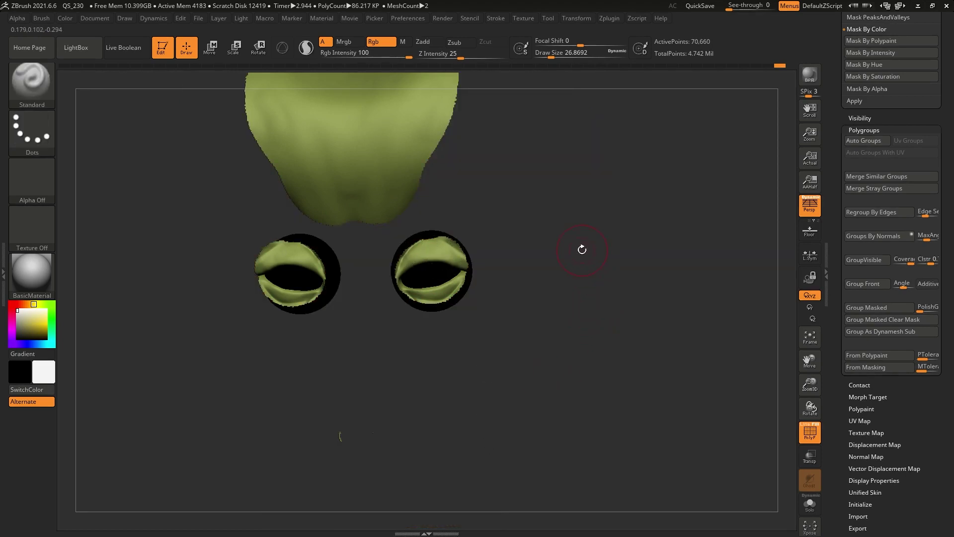
{"action": "left_click", "coordinate": [603, 250], "text": "ctrl"}
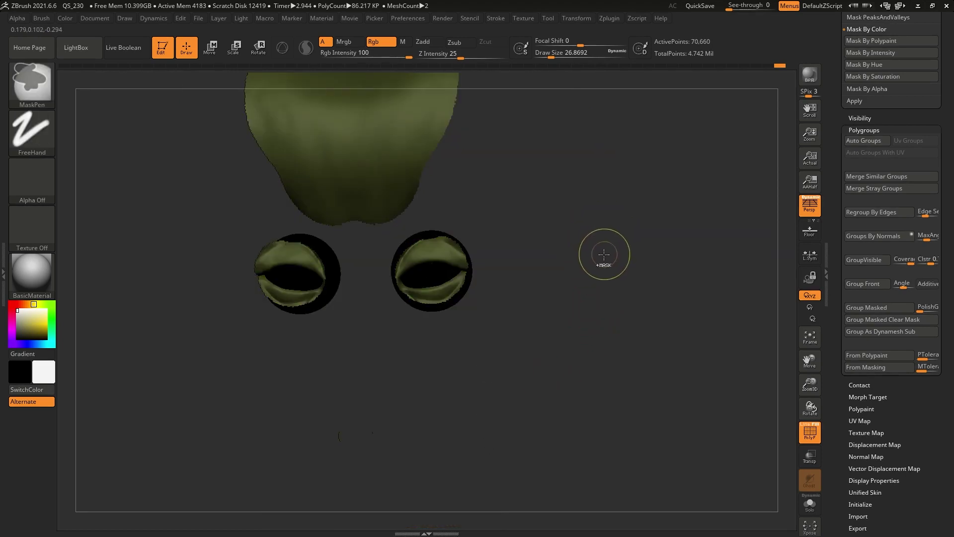
{"action": "left_click", "coordinate": [605, 236], "text": "ctrl+shift"}
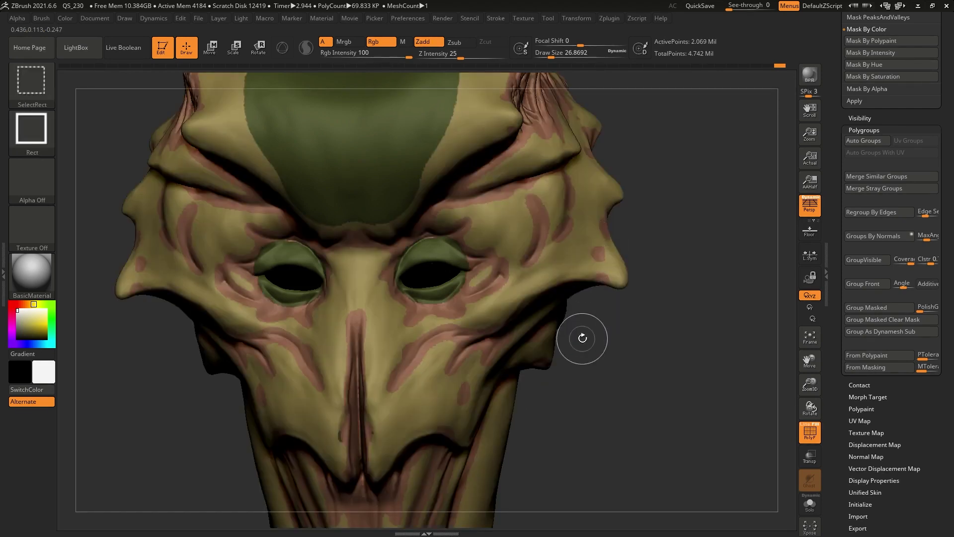
{"action": "left_click", "coordinate": [659, 311], "text": "ctrl"}
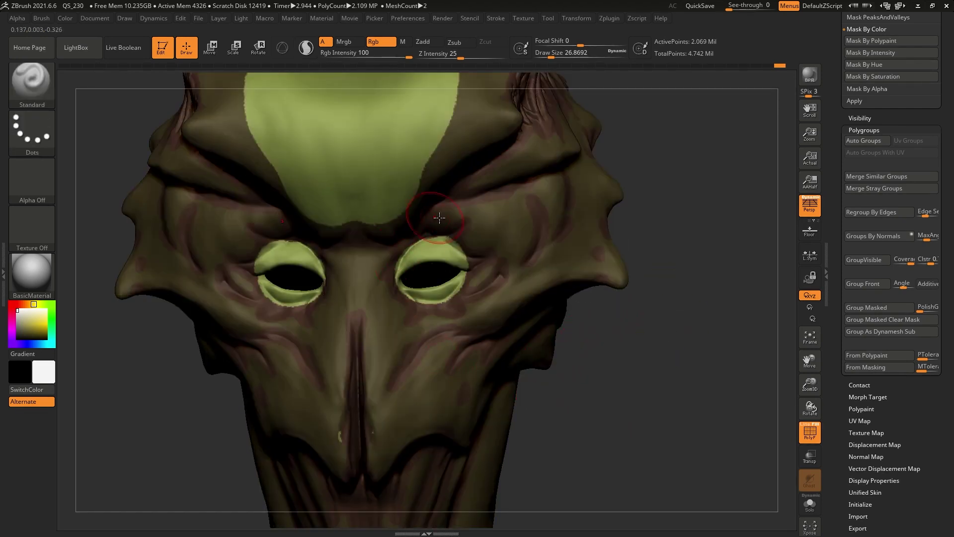
Step: Add the forehead patch to the mask by hand, leaving only the eyelids unprotected
{"action": "right_click_drag", "start_coordinate": [434, 264], "coordinate": [436, 235], "text": "ctrl"}
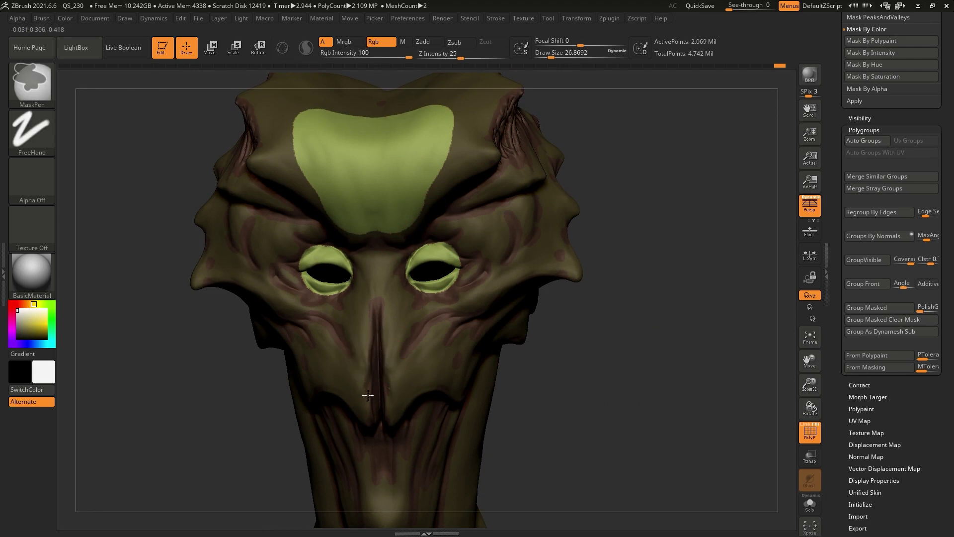
{"action": "left_click", "coordinate": [413, 127], "text": "ctrl"}
{"action": "mouse_move", "coordinate": [413, 127]}
{"action": "left_mouse_down", "text": "ctrl"}
{"action": "mouse_move", "coordinate": [410, 106]}
{"action": "mouse_move", "coordinate": [388, 183]}
{"action": "mouse_move", "coordinate": [422, 144]}
{"action": "mouse_move", "coordinate": [370, 147]}
{"action": "left_mouse_up", "text": "ctrl"}
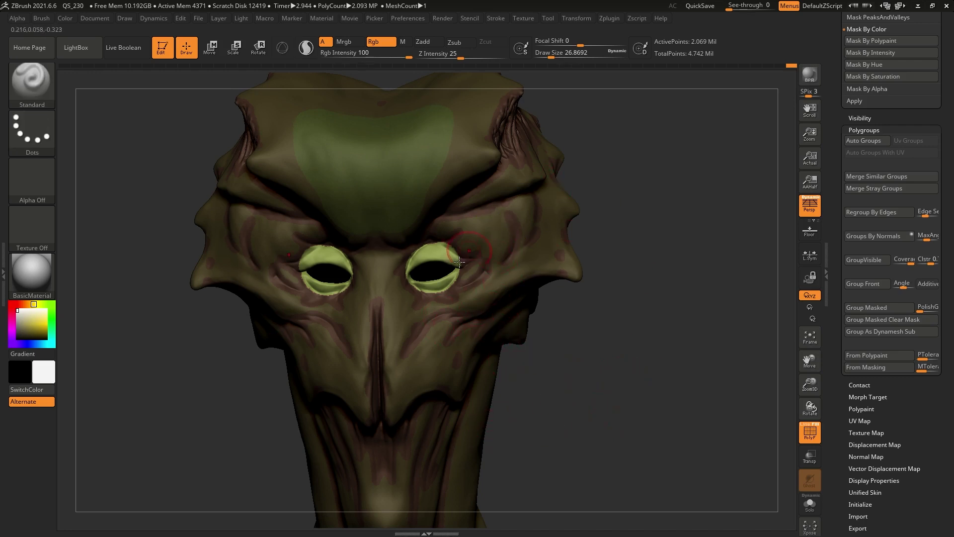
Step: Clear the mask from the head and hide the polygroup colours
{"action": "left_click_drag", "start_coordinate": [585, 324], "coordinate": [532, 407], "text": "ctrl"}
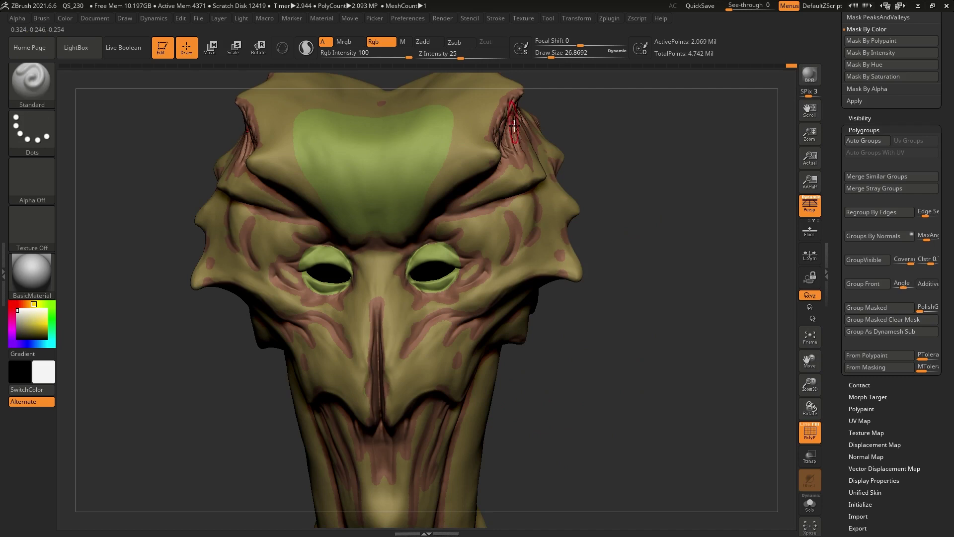
{"action": "right_click_drag", "start_coordinate": [514, 125], "coordinate": [506, 197]}
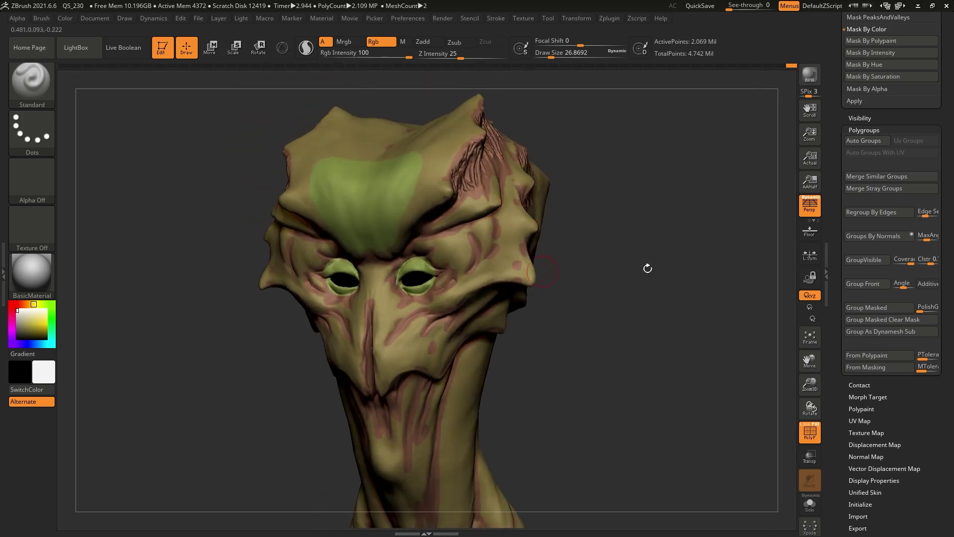
{"action": "left_click", "coordinate": [809, 432]}
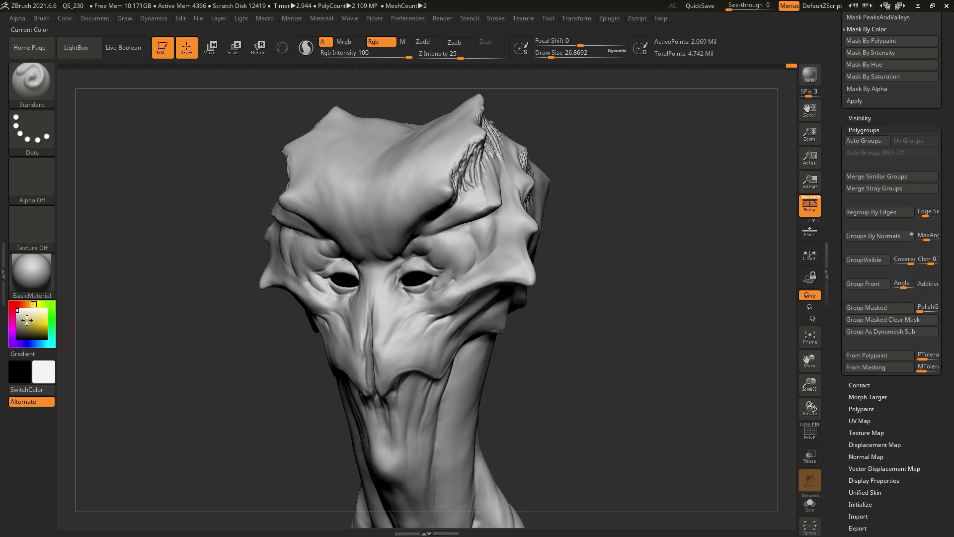
Step: Fill the whole head with yellow, and choose a reddish-brown paint colour
{"action": "left_click", "coordinate": [45, 321]}
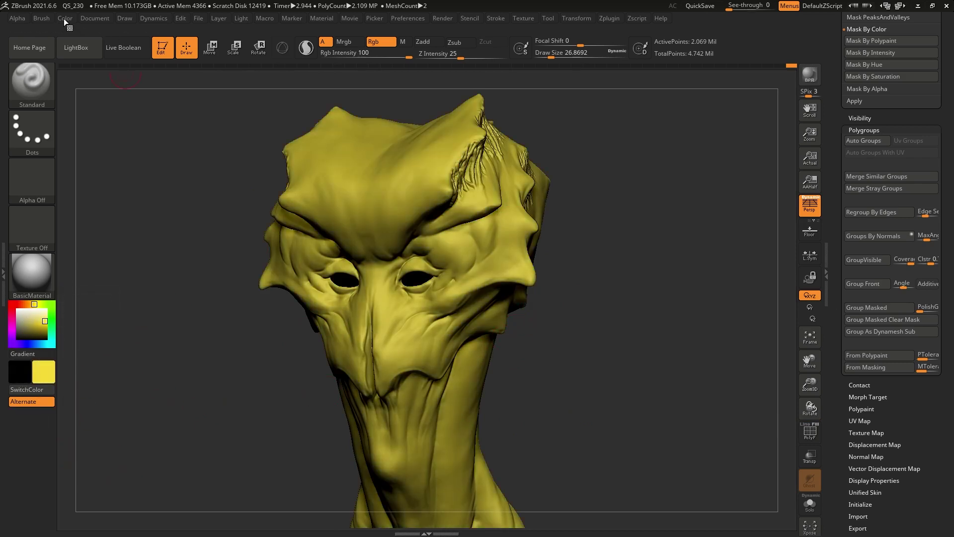
{"action": "left_click", "coordinate": [64, 19]}
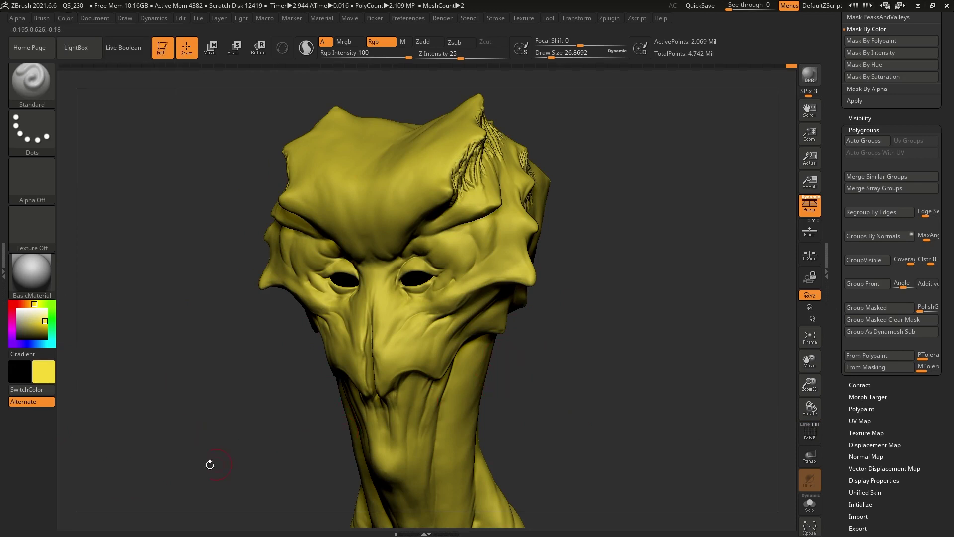
{"action": "left_click", "coordinate": [37, 327]}
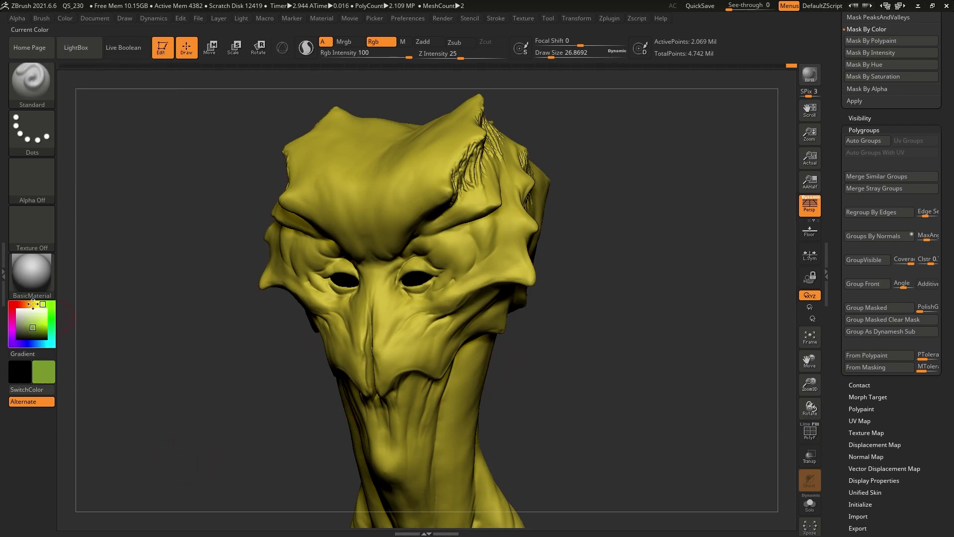
{"action": "left_click", "coordinate": [26, 302]}
{"action": "left_click_drag", "start_coordinate": [34, 326], "coordinate": [37, 328]}
{"action": "left_click", "coordinate": [21, 303]}
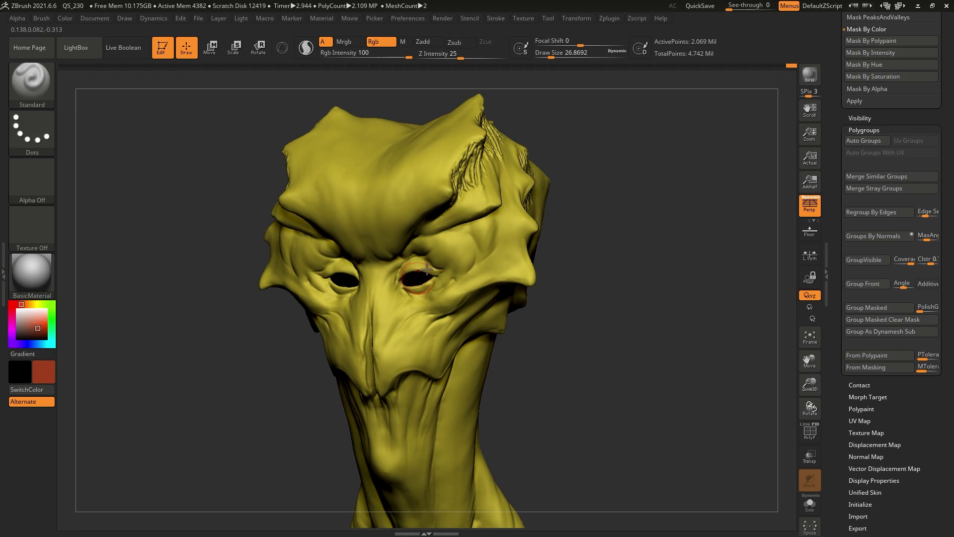
{"action": "mouse_move", "coordinate": [485, 215]}
{"action": "left_mouse_down"}
{"action": "mouse_move", "coordinate": [408, 234]}
{"action": "mouse_move", "coordinate": [422, 348]}
{"action": "mouse_move", "coordinate": [388, 338]}
{"action": "mouse_move", "coordinate": [518, 318]}
{"action": "left_mouse_up"}
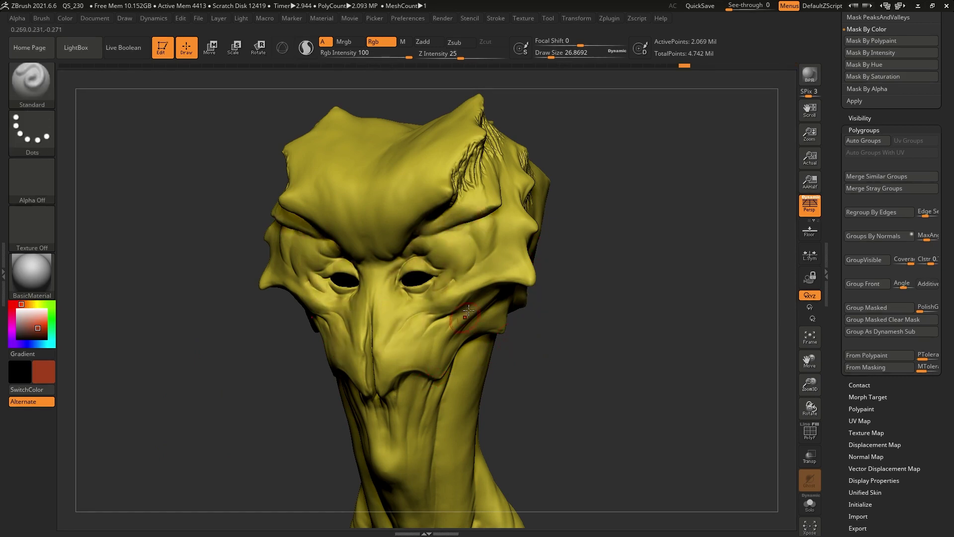
{"action": "mouse_move", "coordinate": [481, 186]}
{"action": "left_mouse_down"}
{"action": "mouse_move", "coordinate": [464, 179]}
{"action": "mouse_move", "coordinate": [447, 211]}
{"action": "left_mouse_up"}
{"action": "mouse_move", "coordinate": [412, 255]}
{"action": "left_mouse_down"}
{"action": "mouse_move", "coordinate": [461, 222]}
{"action": "mouse_move", "coordinate": [404, 259]}
{"action": "mouse_move", "coordinate": [381, 292]}
{"action": "mouse_move", "coordinate": [411, 238]}
{"action": "left_mouse_up"}
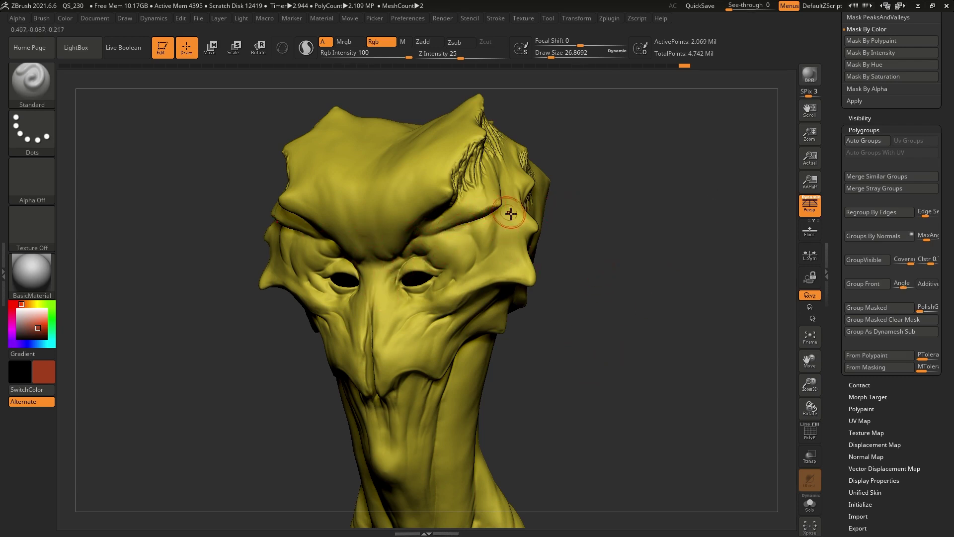
Step: Create a blurred cavity mask that leaves only the head's recesses open, with the draw size at about 68
{"action": "right_click", "coordinate": [623, 191]}
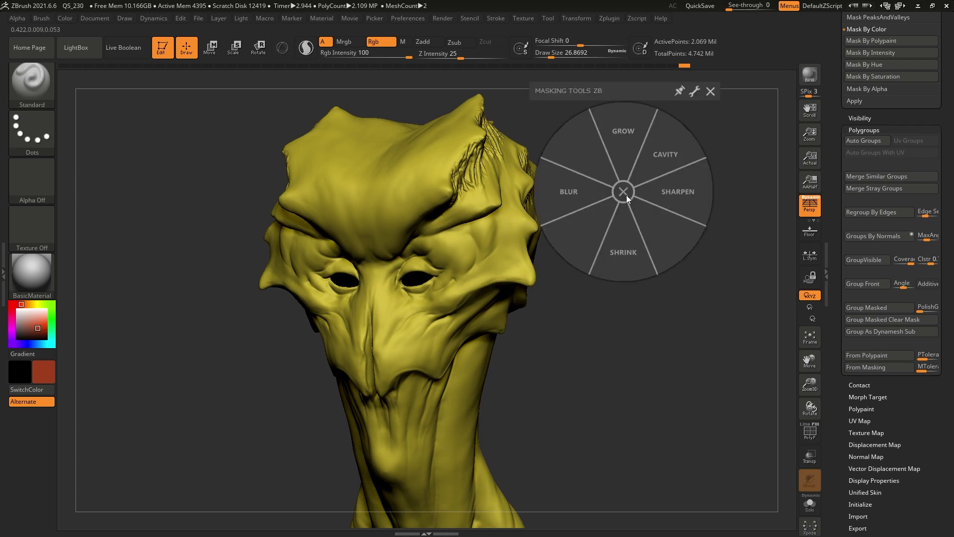
{"action": "left_click", "coordinate": [663, 153]}
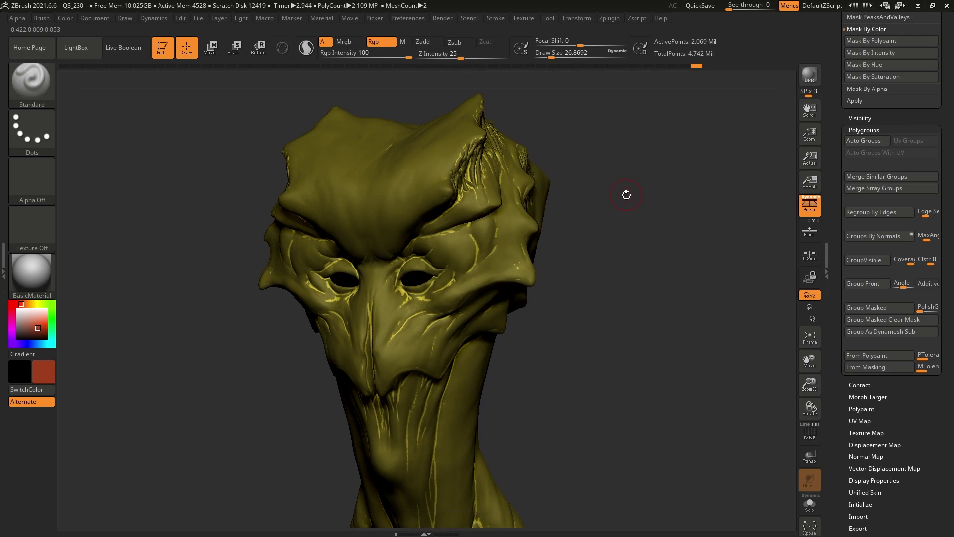
{"action": "key", "text": "space"}
{"action": "left_click_drag", "start_coordinate": [625, 190], "coordinate": [636, 190]}
{"action": "right_click", "coordinate": [623, 192]}
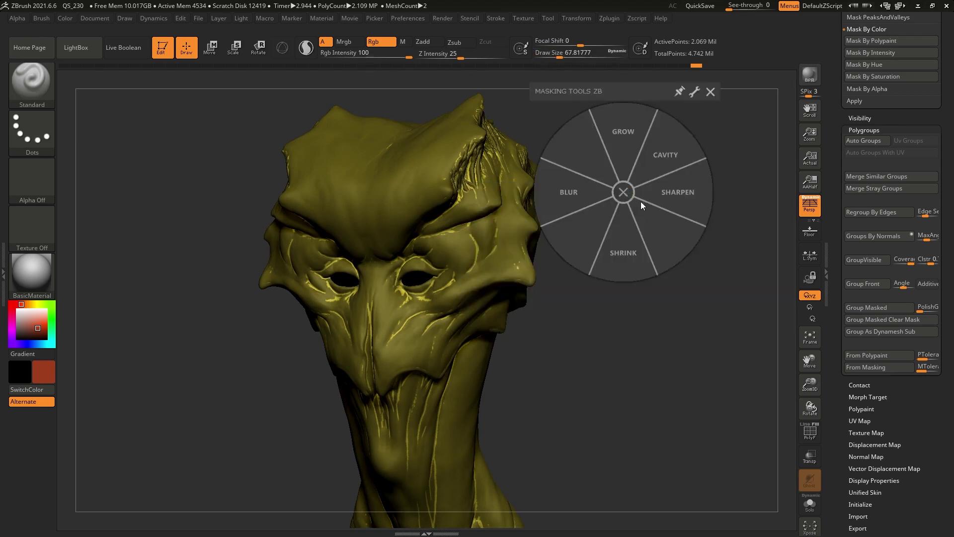
{"action": "left_click", "coordinate": [582, 192]}
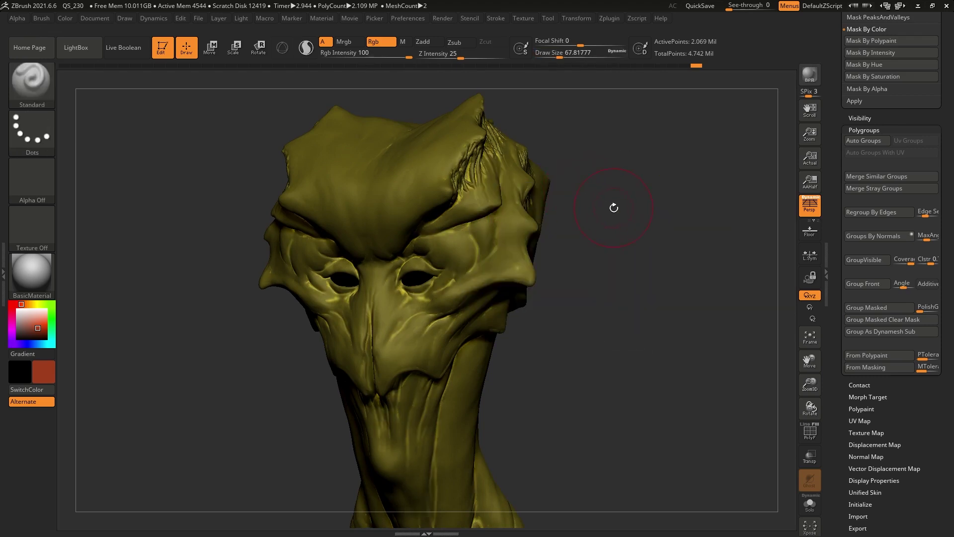
Step: Hide the cavity mask's display and paint reddish brown into the recesses around the brow, eyes, nose and chin
{"action": "key", "text": "ctrl+h"}
{"action": "mouse_move", "coordinate": [498, 174]}
{"action": "left_mouse_down"}
{"action": "mouse_move", "coordinate": [486, 164]}
{"action": "mouse_move", "coordinate": [452, 204]}
{"action": "mouse_move", "coordinate": [442, 281]}
{"action": "mouse_move", "coordinate": [420, 318]}
{"action": "mouse_move", "coordinate": [372, 311]}
{"action": "mouse_move", "coordinate": [376, 380]}
{"action": "left_mouse_up"}
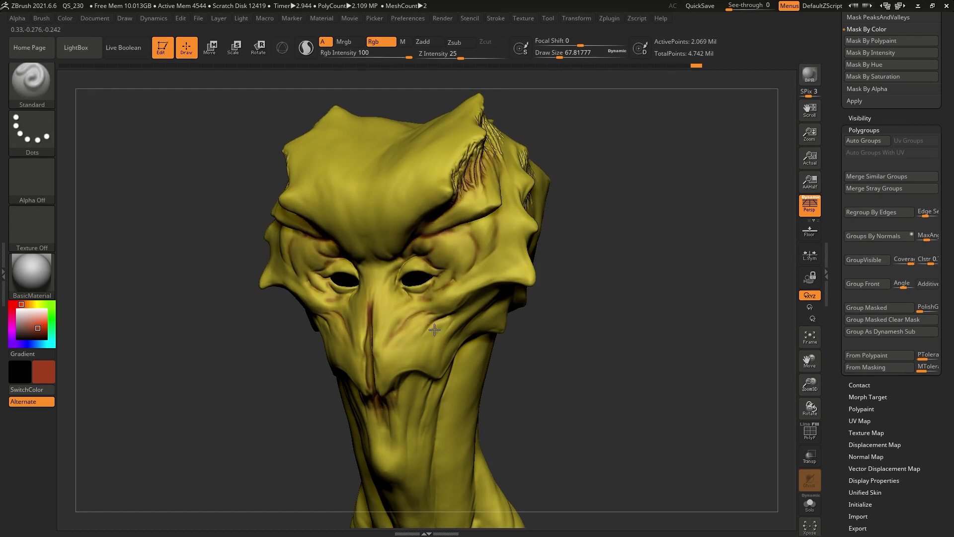
{"action": "mouse_move", "coordinate": [429, 353]}
{"action": "left_mouse_down"}
{"action": "mouse_move", "coordinate": [473, 258]}
{"action": "mouse_move", "coordinate": [405, 250]}
{"action": "mouse_move", "coordinate": [368, 224]}
{"action": "mouse_move", "coordinate": [489, 164]}
{"action": "mouse_move", "coordinate": [477, 196]}
{"action": "left_mouse_up"}
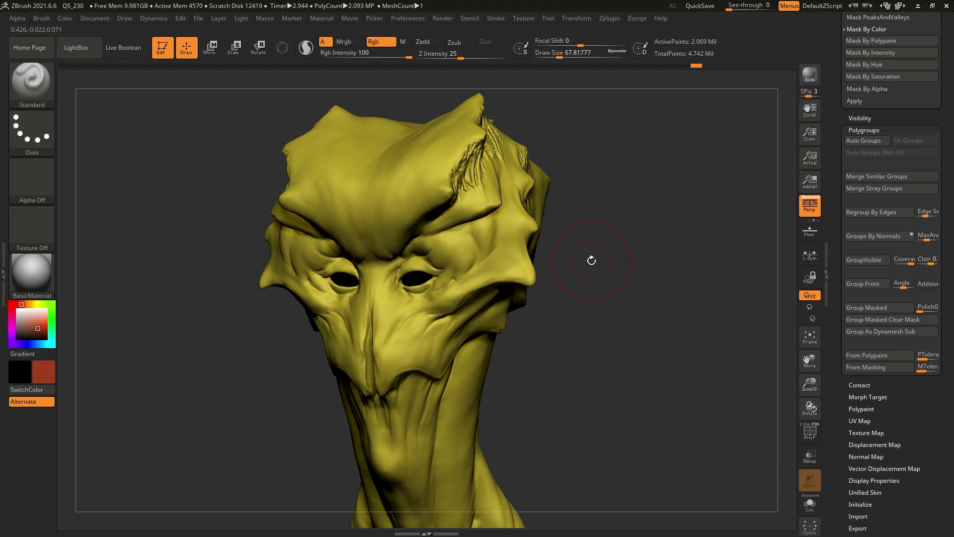
Step: Isolate the reddish polygroup of the facial and neck recesses, mask it, and show the whole head again
{"action": "left_click_drag", "start_coordinate": [590, 260], "coordinate": [551, 421]}
{"action": "left_click", "coordinate": [810, 431]}
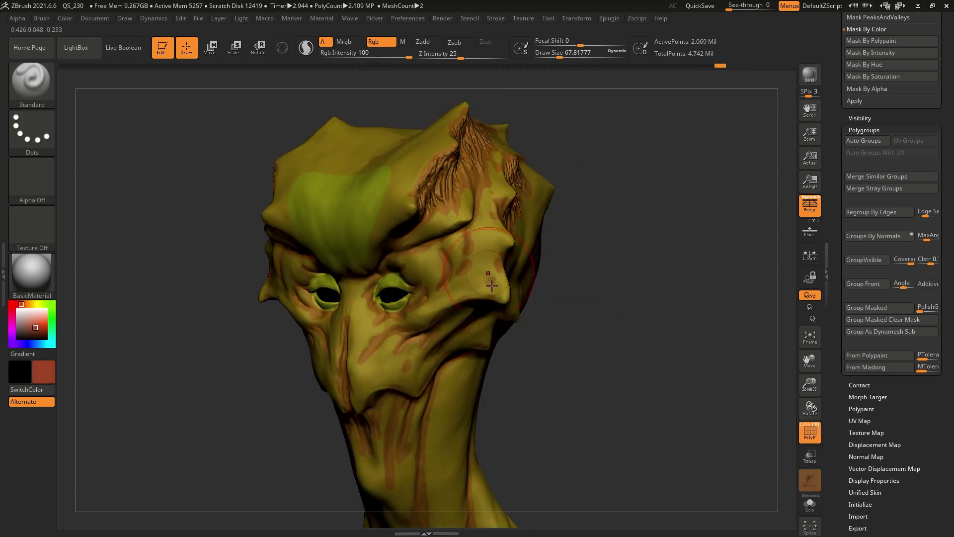
{"action": "left_click", "coordinate": [811, 430]}
{"action": "key", "text": "ctrl+shift"}
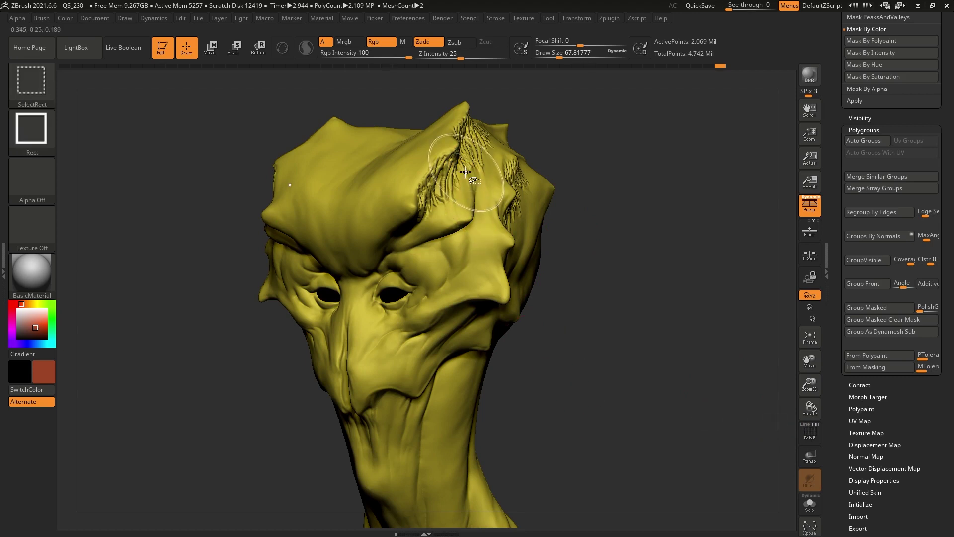
{"action": "left_click", "coordinate": [459, 169], "text": "ctrl+shift"}
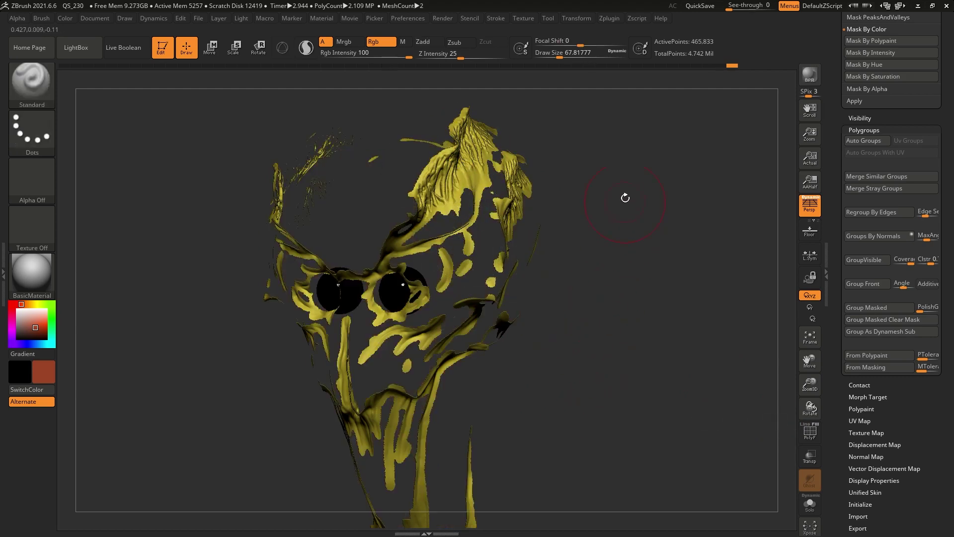
{"action": "left_click", "coordinate": [625, 197], "text": "ctrl"}
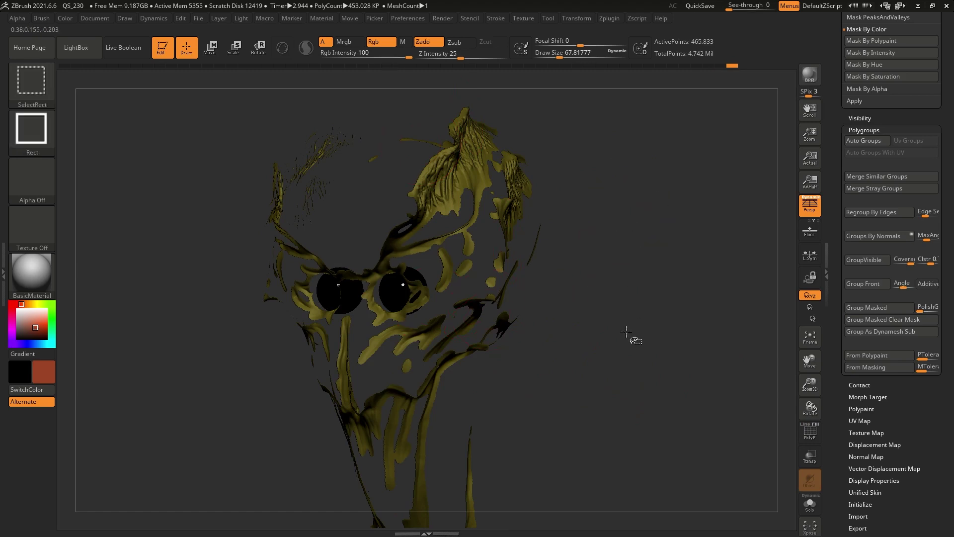
{"action": "left_click", "coordinate": [626, 343], "text": "ctrl+shift"}
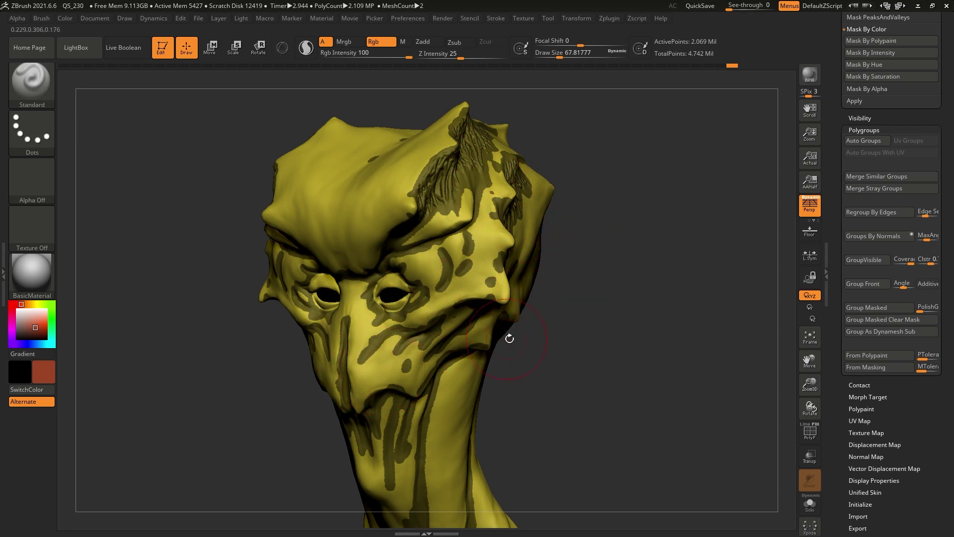
Step: Shrink the recess mask twice with the masking tools
{"action": "right_click", "coordinate": [679, 179]}
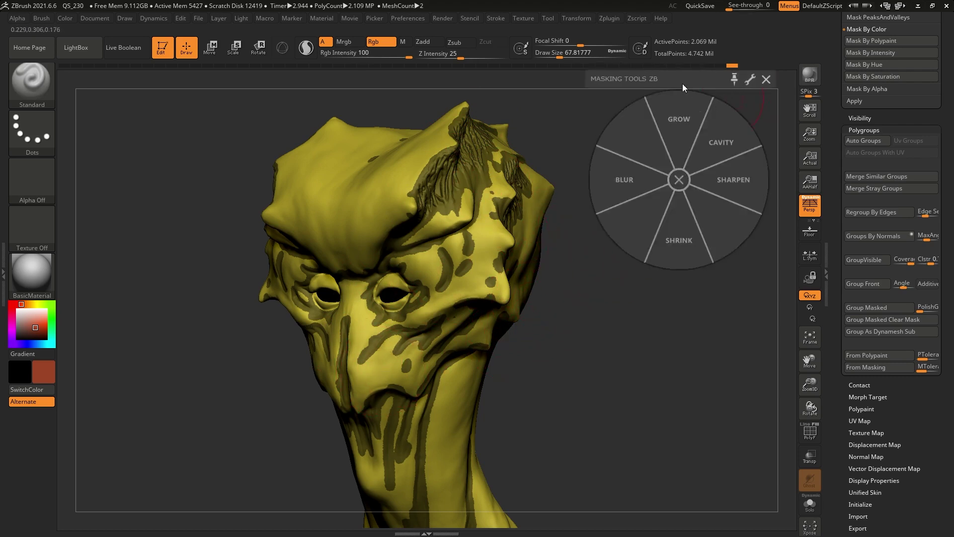
{"action": "left_click_drag", "start_coordinate": [682, 84], "coordinate": [662, 147]}
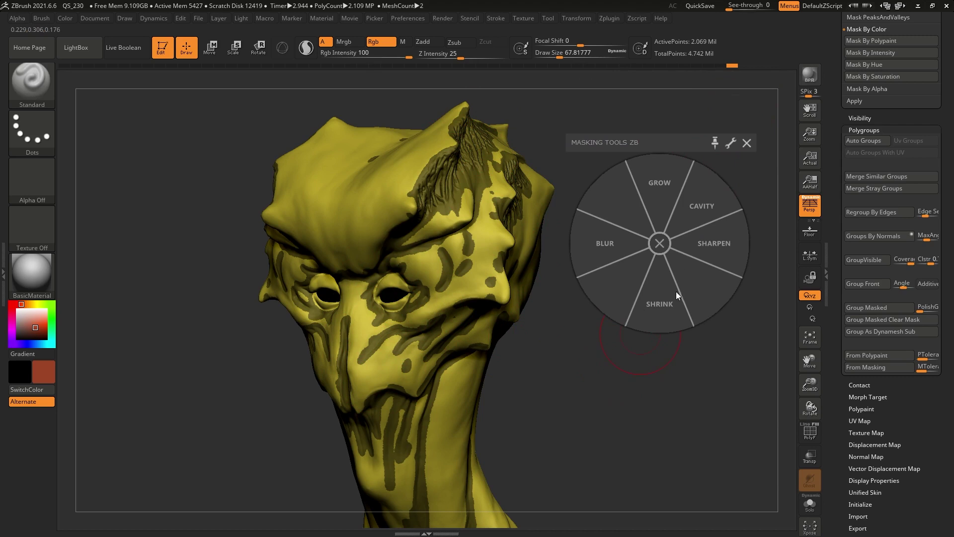
{"action": "left_click", "coordinate": [664, 298]}
{"action": "left_click", "coordinate": [663, 297]}
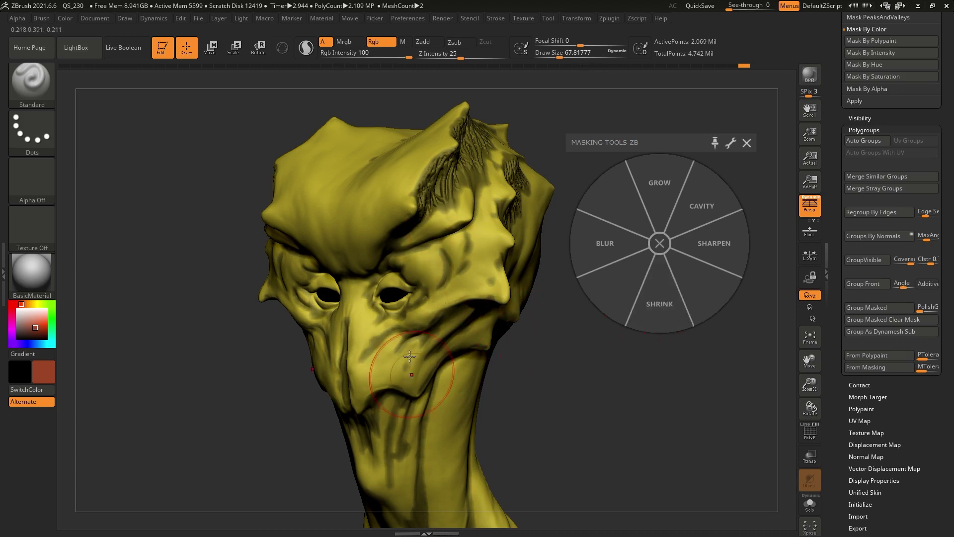
{"action": "left_click", "coordinate": [746, 144]}
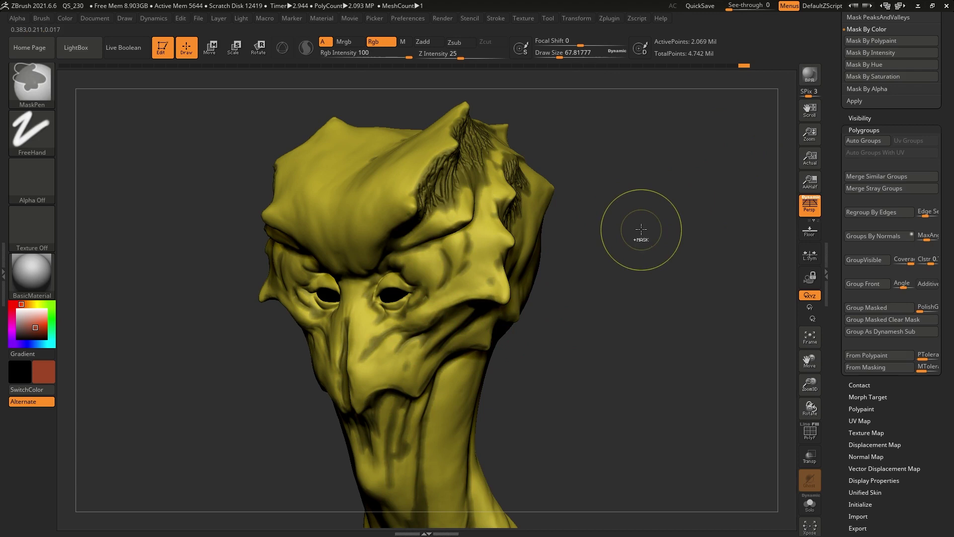
Step: Invert and hide the recess mask, and paint reddish brown beside the brow, around the eye and down the cheek
{"action": "left_click", "coordinate": [628, 251], "text": "ctrl"}
{"action": "left_click_drag", "start_coordinate": [629, 265], "coordinate": [631, 267], "text": "ctrl"}
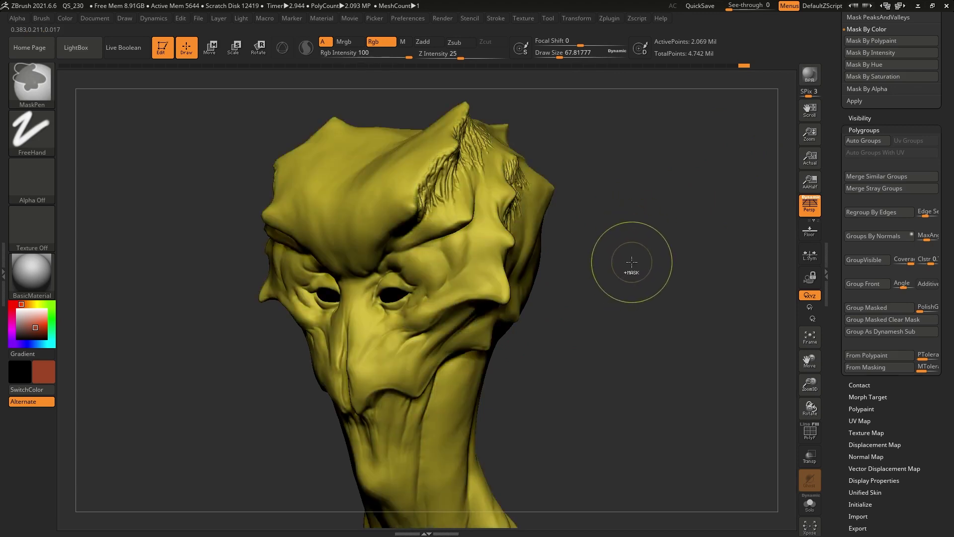
{"action": "left_click_drag", "start_coordinate": [35, 326], "coordinate": [34, 328]}
{"action": "mouse_move", "coordinate": [464, 163]}
{"action": "left_mouse_down"}
{"action": "mouse_move", "coordinate": [415, 234]}
{"action": "mouse_move", "coordinate": [422, 212]}
{"action": "left_mouse_up"}
{"action": "left_click_drag", "start_coordinate": [462, 185], "coordinate": [404, 283]}
{"action": "left_click_drag", "start_coordinate": [479, 160], "coordinate": [437, 295]}
{"action": "left_click_drag", "start_coordinate": [483, 200], "coordinate": [408, 323]}
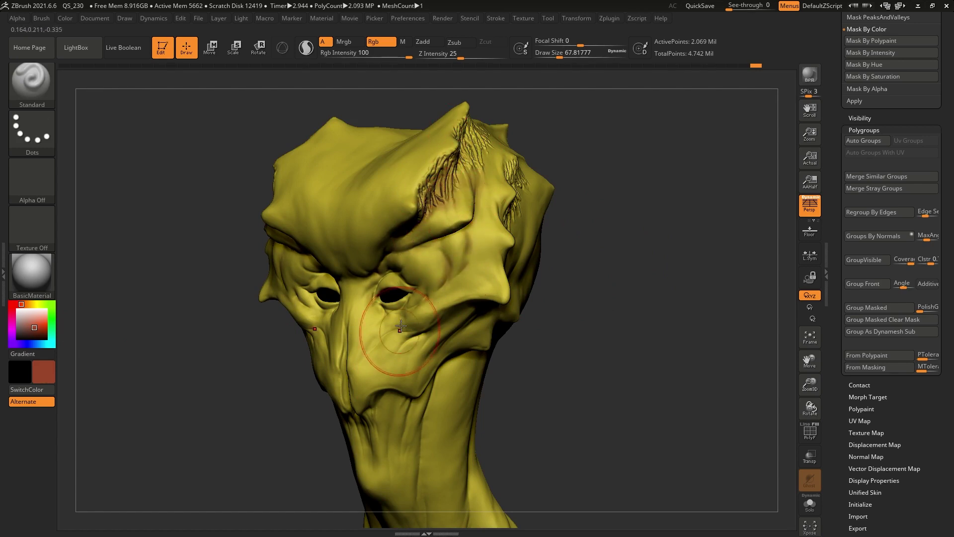
{"action": "mouse_move", "coordinate": [429, 277]}
{"action": "left_mouse_down"}
{"action": "mouse_move", "coordinate": [373, 356]}
{"action": "mouse_move", "coordinate": [364, 392]}
{"action": "left_mouse_up"}
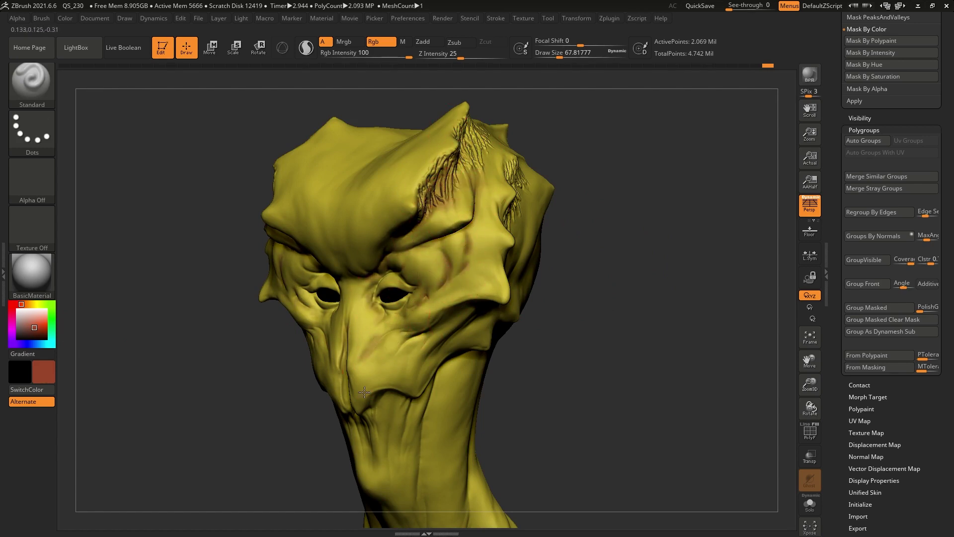
{"action": "left_click_drag", "start_coordinate": [393, 302], "coordinate": [359, 358]}
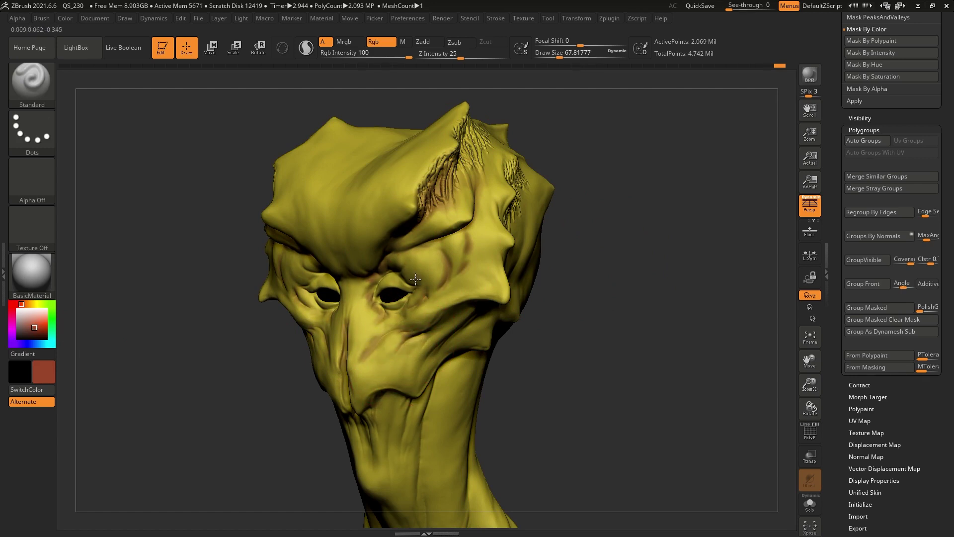
Step: Enlarge the brush to a draw size of about 108 and paint reddish brown into the temple, chin and upper neck recesses
{"action": "right_click", "coordinate": [447, 225]}
{"action": "left_click_drag", "start_coordinate": [464, 225], "coordinate": [470, 224]}
{"action": "left_click_drag", "start_coordinate": [483, 180], "coordinate": [425, 144]}
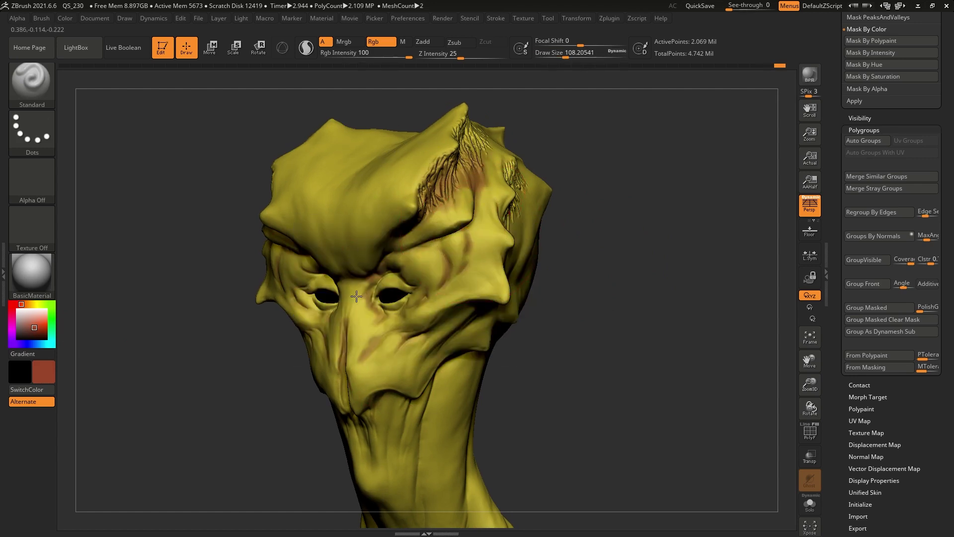
{"action": "right_click_drag", "start_coordinate": [408, 292], "coordinate": [390, 249]}
{"action": "mouse_move", "coordinate": [400, 348]}
{"action": "left_mouse_down"}
{"action": "mouse_move", "coordinate": [366, 394]}
{"action": "mouse_move", "coordinate": [381, 426]}
{"action": "left_mouse_up"}
{"action": "mouse_move", "coordinate": [421, 385]}
{"action": "left_mouse_down"}
{"action": "mouse_move", "coordinate": [430, 359]}
{"action": "mouse_move", "coordinate": [426, 393]}
{"action": "left_mouse_up"}
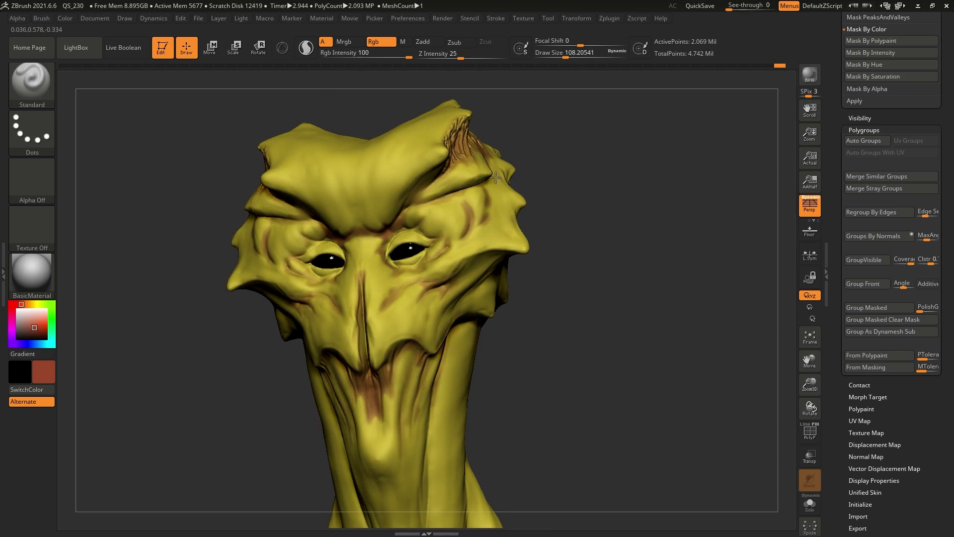
{"action": "left_click_drag", "start_coordinate": [517, 184], "coordinate": [424, 192]}
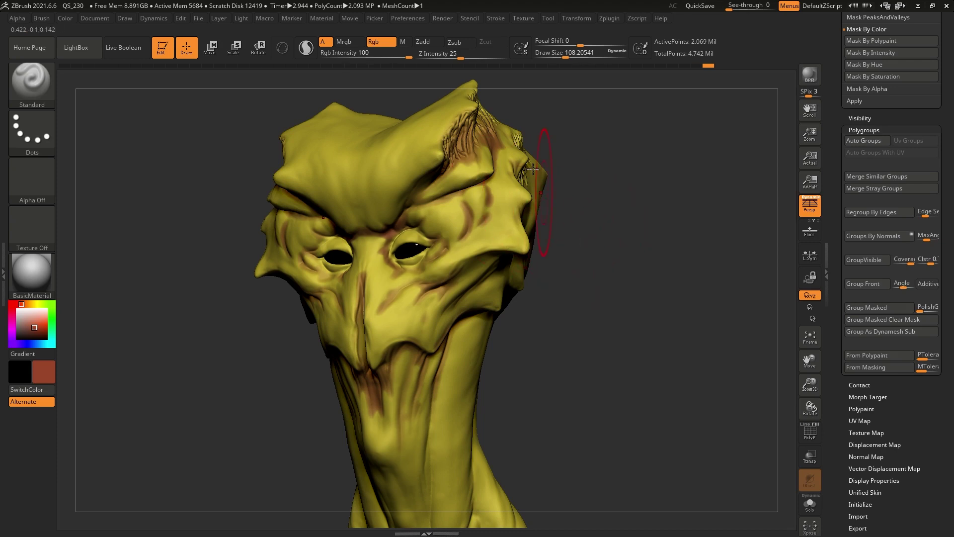
Step: Compare the painted recesses with the head's polygroup colours
{"action": "key", "text": "shift+f"}
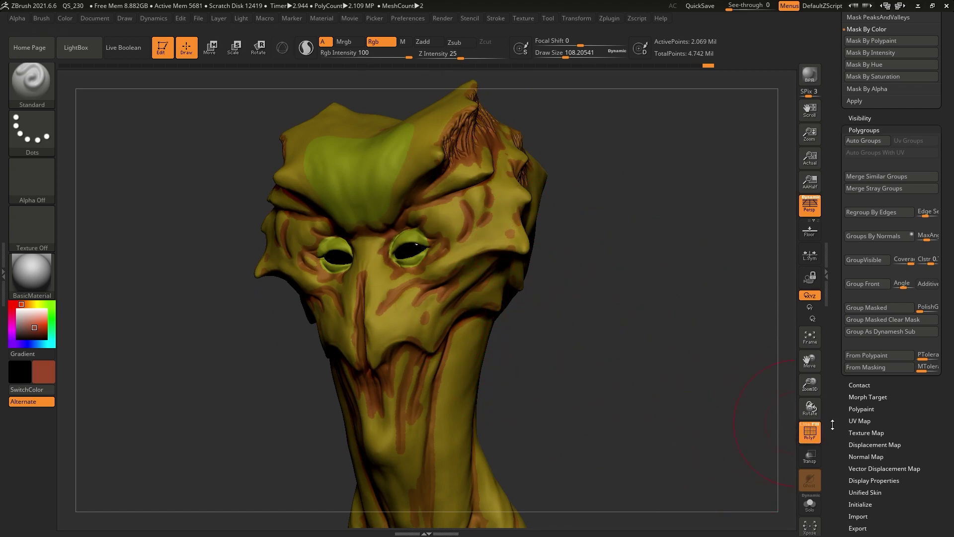
{"action": "left_click", "coordinate": [810, 430]}
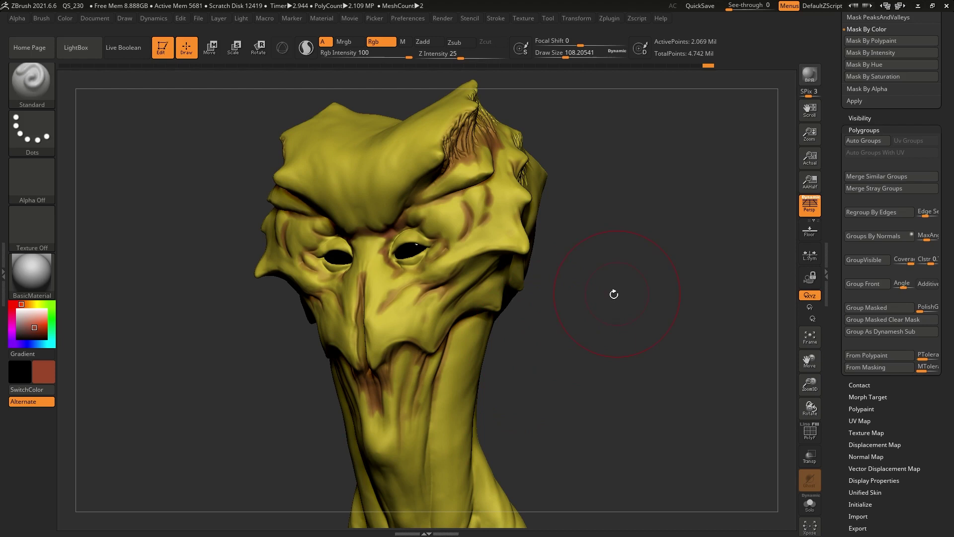
{"action": "left_click_drag", "start_coordinate": [614, 293], "coordinate": [596, 316], "text": "alt"}
Step: Mask the head by cavity, shrink and invert that mask, and hide its display
{"action": "right_click", "coordinate": [611, 250]}
{"action": "left_click", "coordinate": [655, 208]}
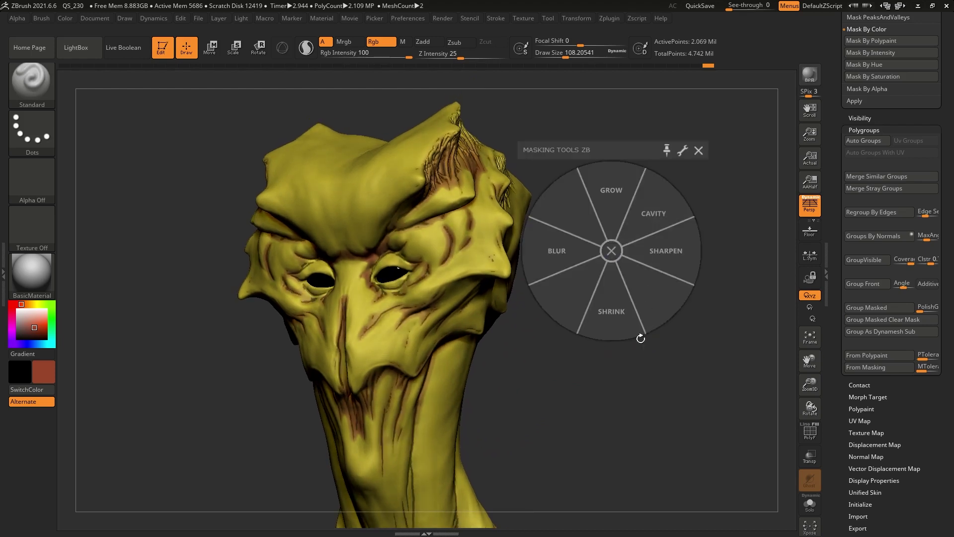
{"action": "left_click", "coordinate": [614, 323]}
{"action": "left_click", "coordinate": [621, 241], "text": "ctrl"}
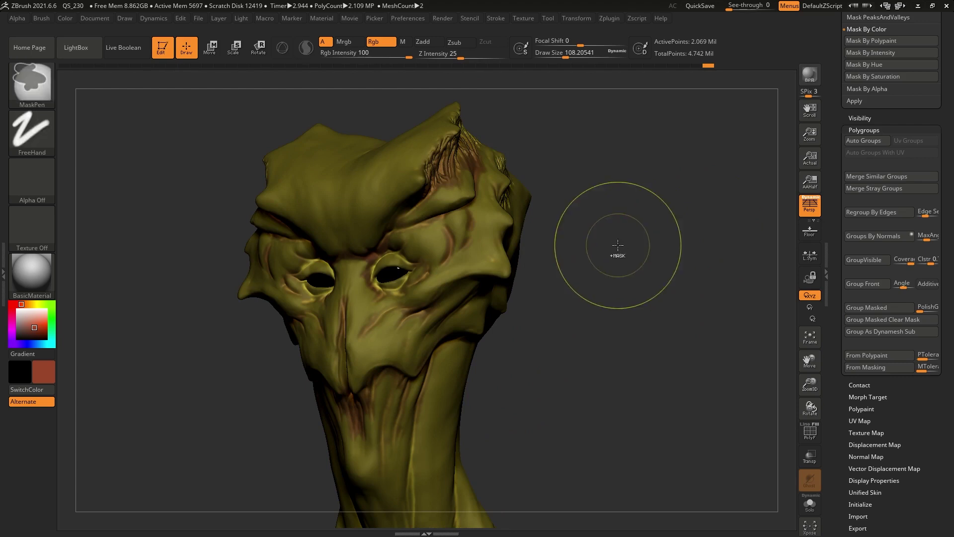
{"action": "key", "text": "ctrl+h"}
Step: Choose a dark red and paint it into the deepest recesses of the face and along the hairy temple ridge
{"action": "left_click", "coordinate": [40, 331]}
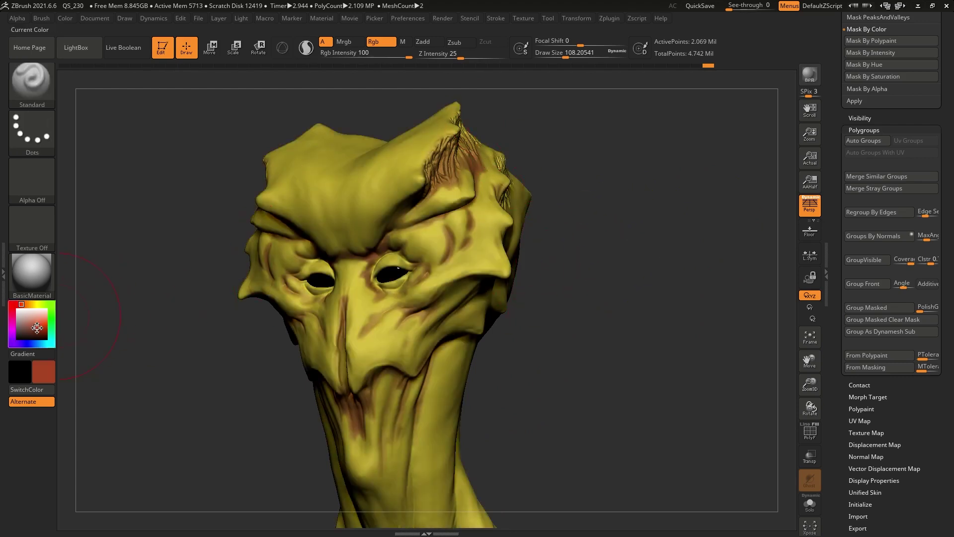
{"action": "left_click", "coordinate": [18, 304]}
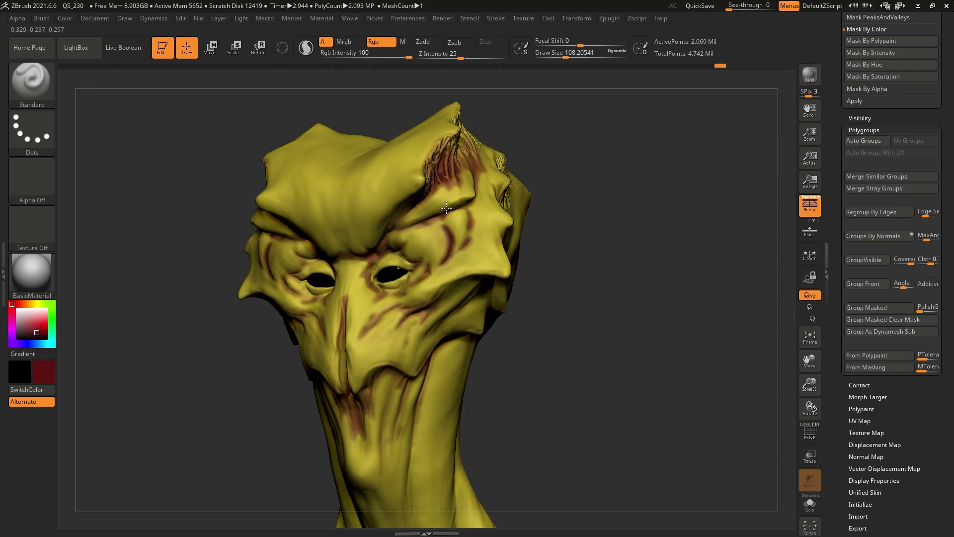
{"action": "mouse_move", "coordinate": [543, 133]}
{"action": "right_mouse_down"}
{"action": "mouse_move", "coordinate": [494, 147]}
{"action": "mouse_move", "coordinate": [516, 202]}
{"action": "mouse_move", "coordinate": [496, 224]}
{"action": "right_mouse_up"}
{"action": "left_click_drag", "start_coordinate": [493, 227], "coordinate": [510, 197]}
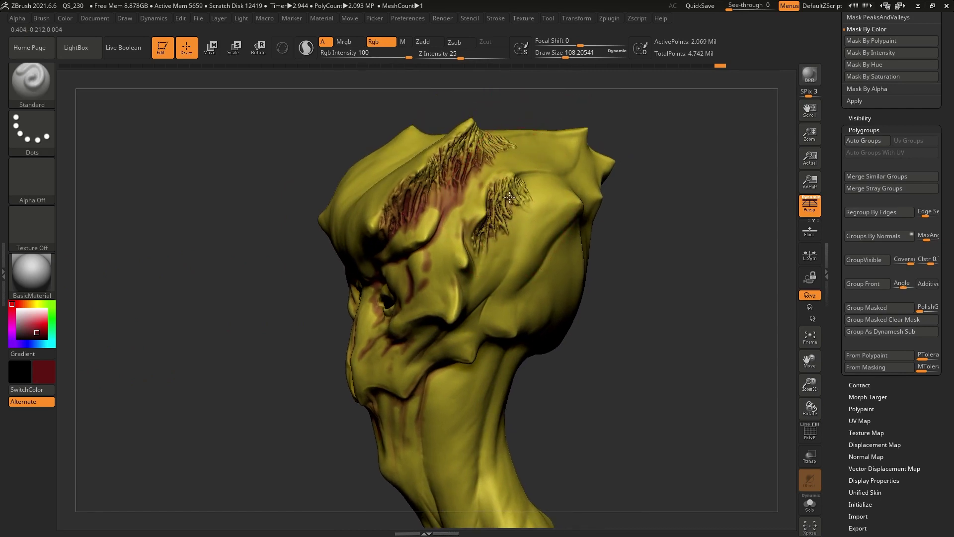
Step: Clear the mask from the head and fill the whole object with white
{"action": "left_click_drag", "start_coordinate": [506, 158], "coordinate": [478, 160]}
{"action": "right_click_drag", "start_coordinate": [414, 179], "coordinate": [453, 237]}
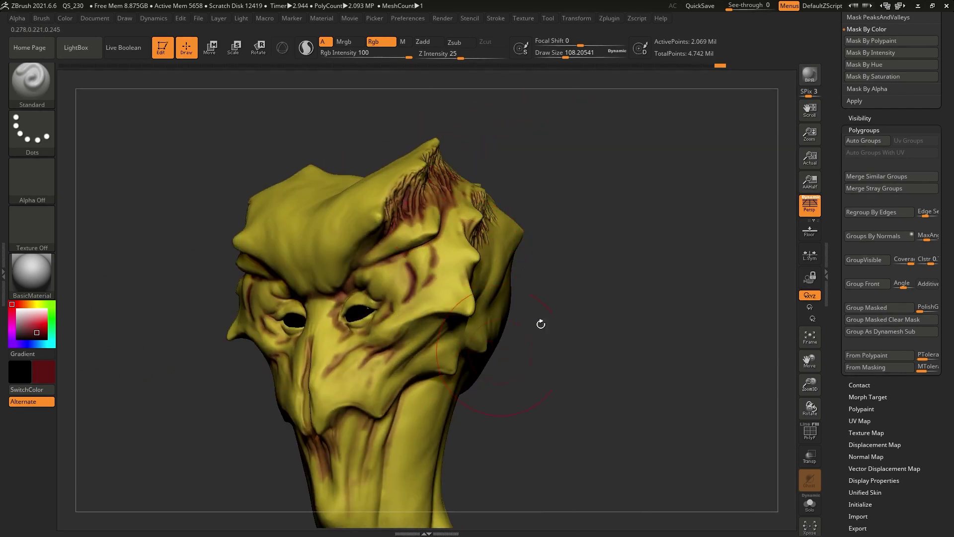
{"action": "left_click_drag", "start_coordinate": [598, 206], "coordinate": [628, 274], "text": "ctrl"}
{"action": "mouse_move", "coordinate": [611, 385]}
{"action": "left_mouse_down"}
{"action": "mouse_move", "coordinate": [580, 335]}
{"action": "mouse_move", "coordinate": [543, 306]}
{"action": "mouse_move", "coordinate": [461, 367]}
{"action": "mouse_move", "coordinate": [539, 313]}
{"action": "mouse_move", "coordinate": [516, 303]}
{"action": "left_mouse_up"}
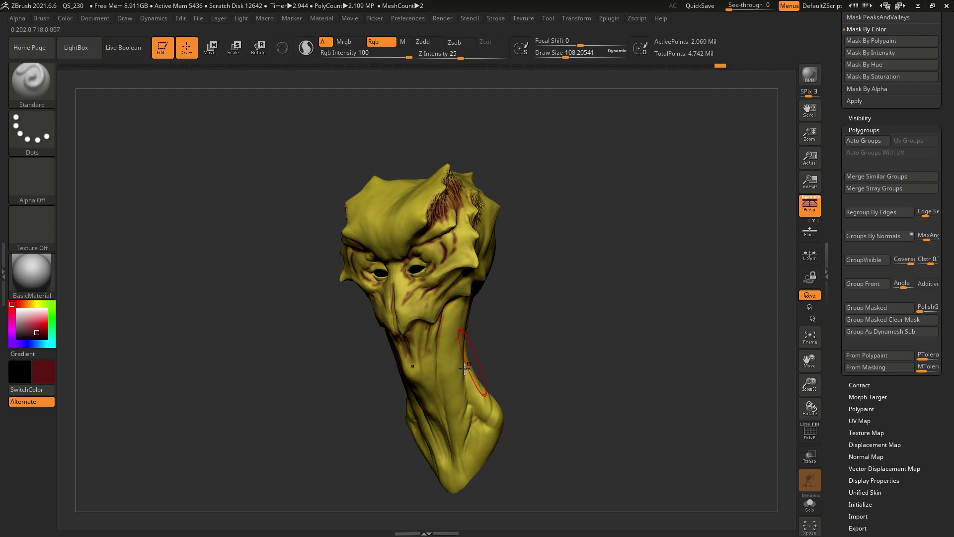
{"action": "left_click", "coordinate": [17, 310]}
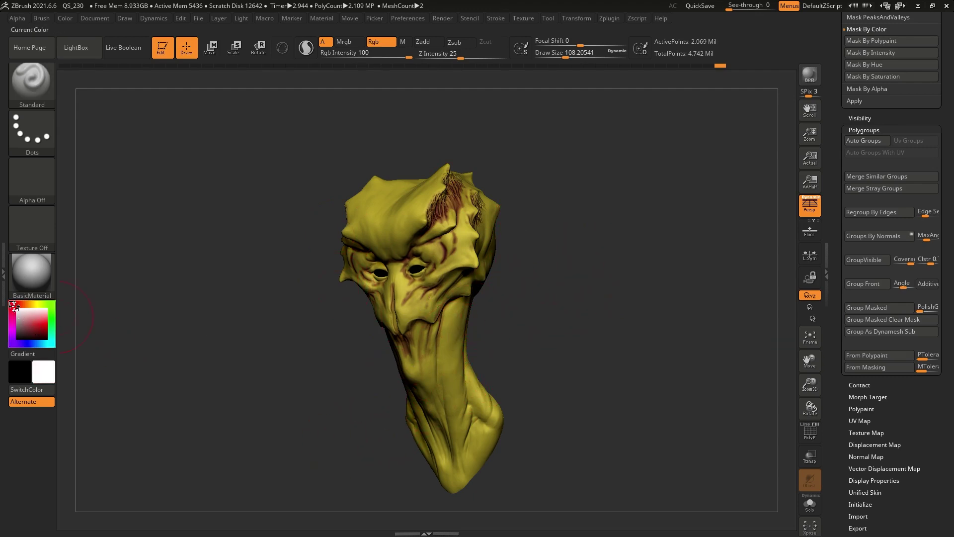
{"action": "left_click", "coordinate": [65, 18]}
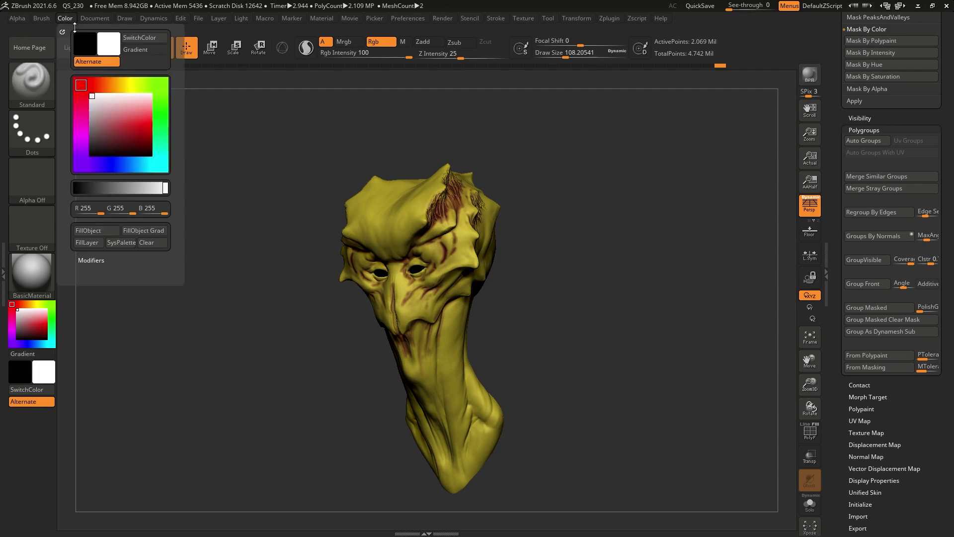
{"action": "left_click", "coordinate": [97, 231]}
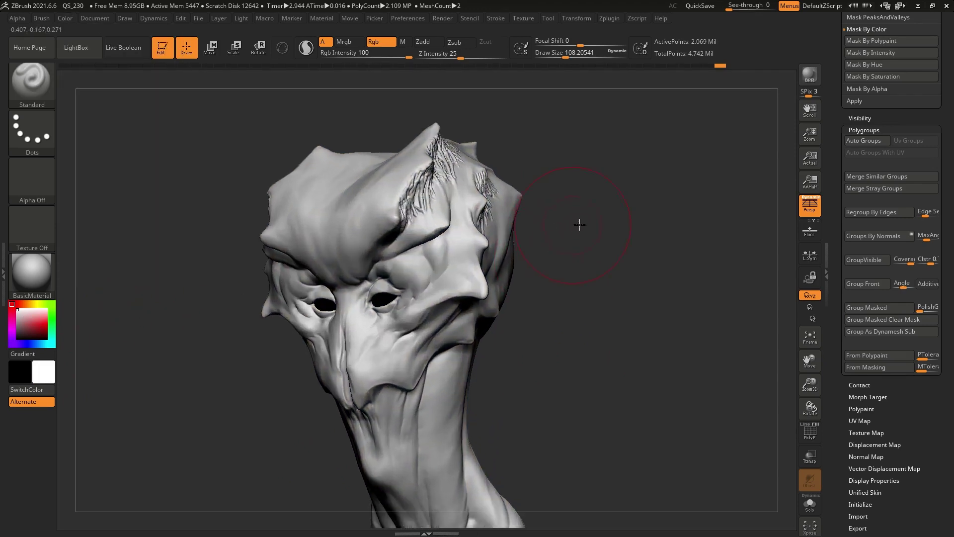
Step: Choose a bright red, reduce the brush size and paint the lids around both eyes symmetrically
{"action": "mouse_move", "coordinate": [580, 225]}
{"action": "left_mouse_down", "text": "shift"}
{"action": "mouse_move", "coordinate": [616, 273]}
{"action": "mouse_move", "coordinate": [614, 182]}
{"action": "left_mouse_up", "text": "shift"}
{"action": "left_click", "coordinate": [44, 324]}
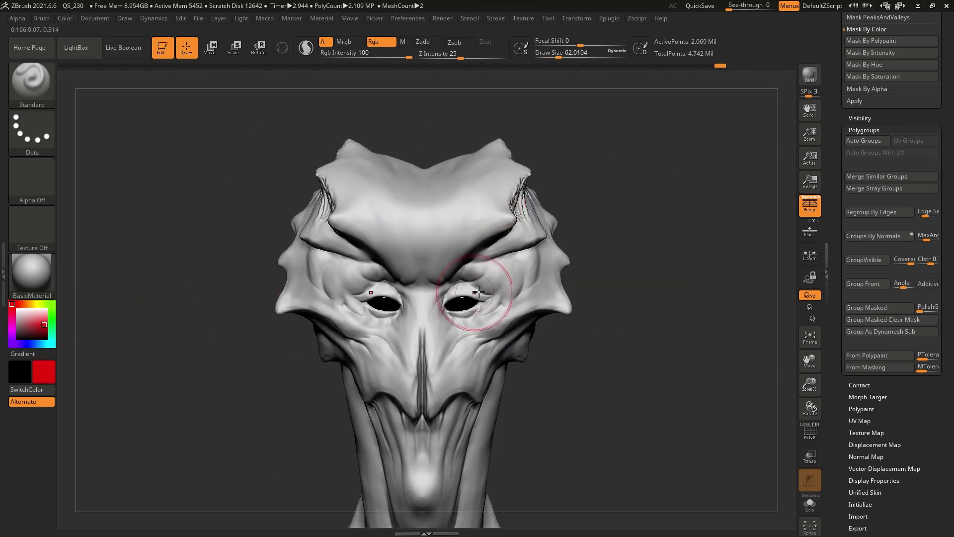
{"action": "mouse_move", "coordinate": [479, 292]}
{"action": "right_mouse_down", "text": "ctrl"}
{"action": "mouse_move", "coordinate": [518, 268]}
{"action": "mouse_move", "coordinate": [494, 275]}
{"action": "mouse_move", "coordinate": [474, 266]}
{"action": "right_mouse_up", "text": "ctrl"}
{"action": "key", "text": "space"}
{"action": "left_click_drag", "start_coordinate": [488, 253], "coordinate": [481, 253]}
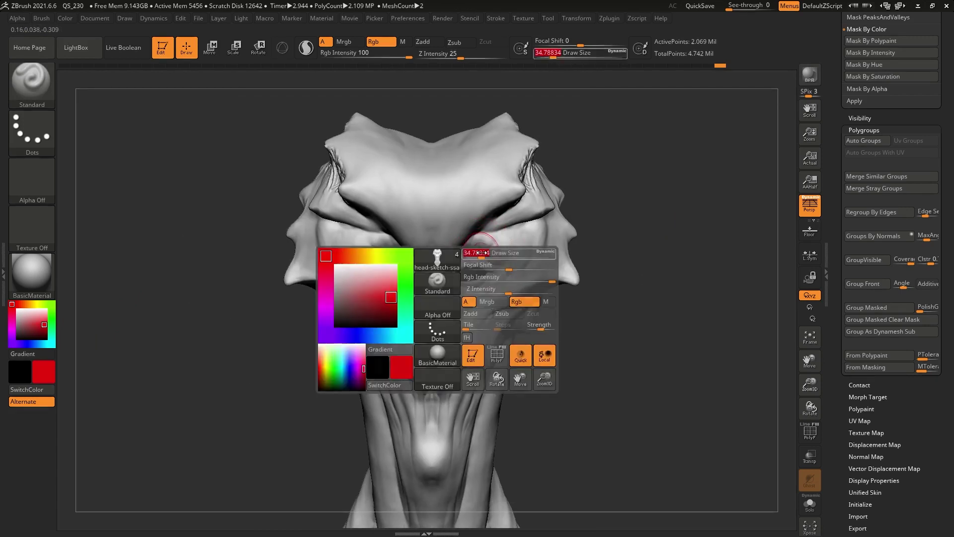
{"action": "mouse_move", "coordinate": [432, 323]}
{"action": "right_mouse_down", "text": "ctrl"}
{"action": "mouse_move", "coordinate": [497, 275]}
{"action": "mouse_move", "coordinate": [490, 254]}
{"action": "right_mouse_up", "text": "ctrl"}
{"action": "key", "text": "space"}
{"action": "mouse_move", "coordinate": [522, 254]}
{"action": "left_mouse_down"}
{"action": "mouse_move", "coordinate": [513, 253]}
{"action": "mouse_move", "coordinate": [533, 265]}
{"action": "mouse_move", "coordinate": [463, 250]}
{"action": "mouse_move", "coordinate": [497, 246]}
{"action": "mouse_move", "coordinate": [447, 293]}
{"action": "mouse_move", "coordinate": [517, 298]}
{"action": "mouse_move", "coordinate": [454, 310]}
{"action": "mouse_move", "coordinate": [524, 259]}
{"action": "mouse_move", "coordinate": [550, 261]}
{"action": "left_mouse_up"}
Step: Switch to white and clean up the outer edges of the red eye areas with a draw size of about 7
{"action": "left_click", "coordinate": [17, 310]}
{"action": "right_click_drag", "start_coordinate": [537, 229], "coordinate": [526, 209]}
{"action": "key", "text": "space"}
{"action": "left_click_drag", "start_coordinate": [494, 231], "coordinate": [446, 269]}
{"action": "right_click_drag", "start_coordinate": [472, 274], "coordinate": [495, 235]}
{"action": "left_click_drag", "start_coordinate": [496, 234], "coordinate": [546, 257]}
{"action": "right_click_drag", "start_coordinate": [545, 258], "coordinate": [527, 263]}
{"action": "left_click_drag", "start_coordinate": [558, 259], "coordinate": [534, 281]}
{"action": "right_click_drag", "start_coordinate": [562, 264], "coordinate": [537, 274]}
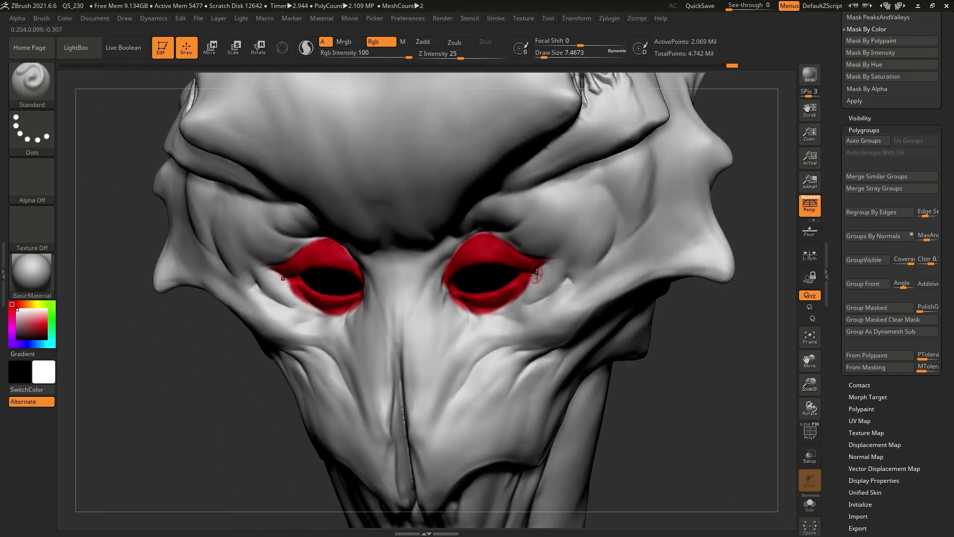
{"action": "mouse_move", "coordinate": [532, 280]}
{"action": "left_mouse_down"}
{"action": "mouse_move", "coordinate": [509, 305]}
{"action": "mouse_move", "coordinate": [453, 307]}
{"action": "mouse_move", "coordinate": [447, 296]}
{"action": "left_mouse_up"}
Step: Return to bright red and touch up the lids and inner corners of the eyes
{"action": "left_click_drag", "start_coordinate": [35, 318], "coordinate": [481, 247]}
{"action": "right_click_drag", "start_coordinate": [481, 247], "coordinate": [457, 270]}
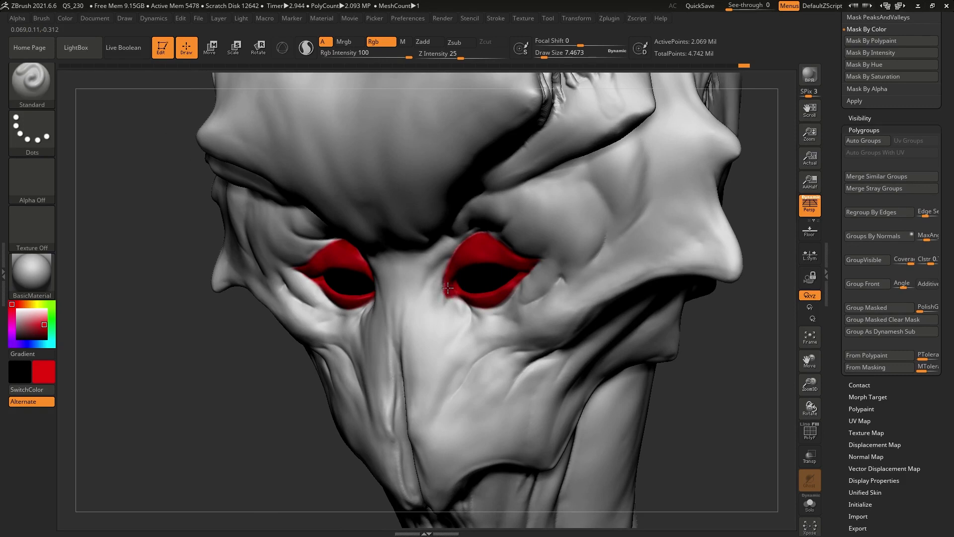
{"action": "mouse_move", "coordinate": [448, 288]}
{"action": "right_mouse_down"}
{"action": "mouse_move", "coordinate": [543, 266]}
{"action": "mouse_move", "coordinate": [396, 306]}
{"action": "mouse_move", "coordinate": [477, 285]}
{"action": "mouse_move", "coordinate": [513, 321]}
{"action": "right_mouse_up"}
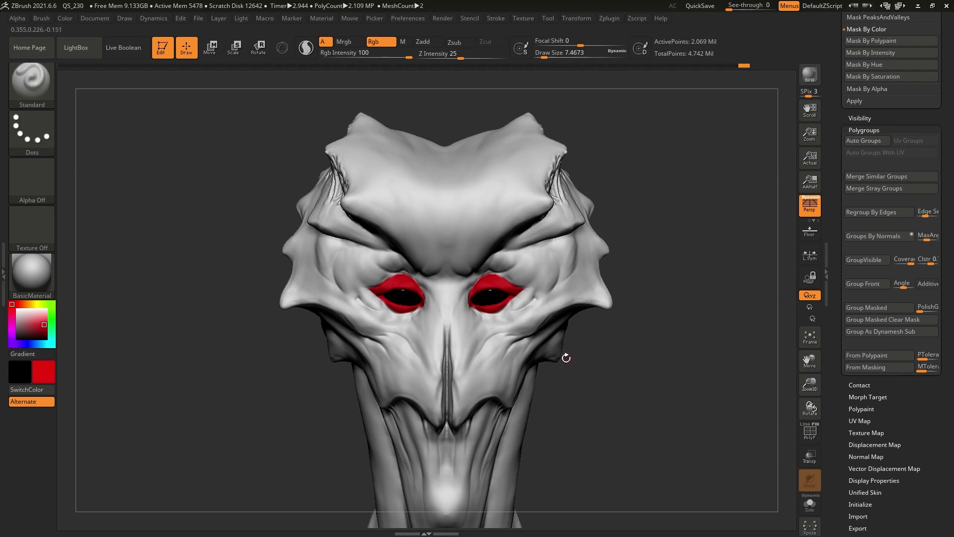
Step: Choose bright green and paint the upper neck border beneath the jaw with a draw size of about 25
{"action": "right_click_drag", "start_coordinate": [549, 299], "coordinate": [540, 257], "text": "alt"}
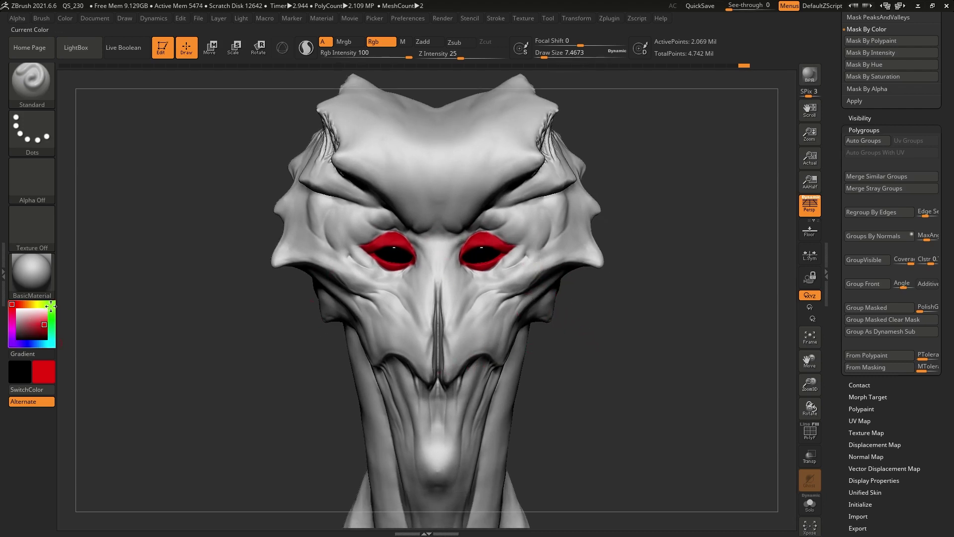
{"action": "left_click", "coordinate": [50, 306]}
{"action": "key", "text": "space"}
{"action": "left_click_drag", "start_coordinate": [487, 181], "coordinate": [493, 182]}
{"action": "right_click_drag", "start_coordinate": [661, 241], "coordinate": [556, 250]}
{"action": "mouse_move", "coordinate": [578, 259]}
{"action": "left_mouse_down"}
{"action": "mouse_move", "coordinate": [515, 260]}
{"action": "mouse_move", "coordinate": [486, 281]}
{"action": "left_mouse_up"}
{"action": "right_click_drag", "start_coordinate": [472, 278], "coordinate": [499, 267]}
{"action": "left_click_drag", "start_coordinate": [500, 268], "coordinate": [426, 300]}
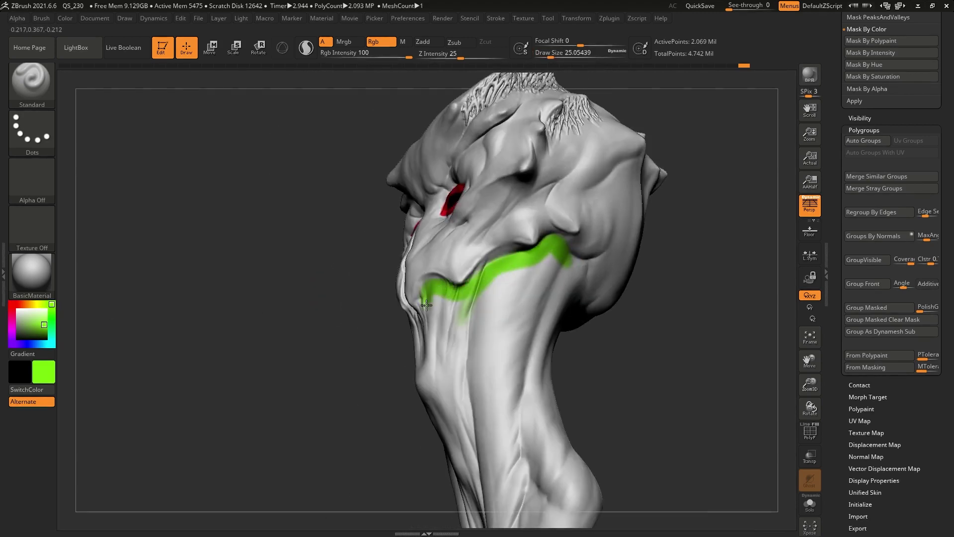
{"action": "right_click_drag", "start_coordinate": [426, 300], "coordinate": [455, 312]}
{"action": "mouse_move", "coordinate": [418, 312]}
{"action": "left_mouse_down"}
{"action": "mouse_move", "coordinate": [404, 324]}
{"action": "mouse_move", "coordinate": [420, 357]}
{"action": "left_mouse_up"}
Step: Continue the green neck border around the underside of the back of the skull
{"action": "mouse_move", "coordinate": [656, 316]}
{"action": "right_mouse_down"}
{"action": "mouse_move", "coordinate": [584, 305]}
{"action": "mouse_move", "coordinate": [608, 221]}
{"action": "right_mouse_up"}
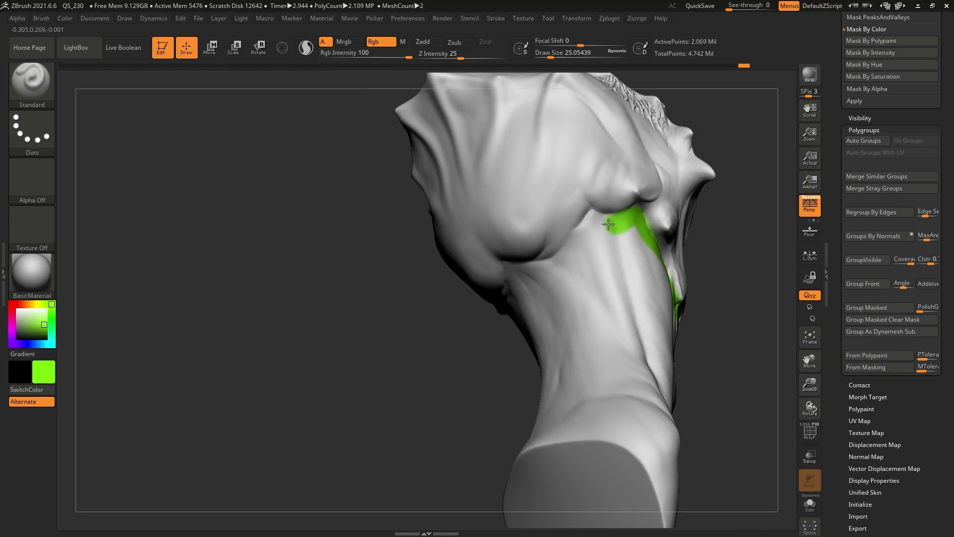
{"action": "mouse_move", "coordinate": [607, 221]}
{"action": "left_mouse_down"}
{"action": "mouse_move", "coordinate": [516, 294]}
{"action": "mouse_move", "coordinate": [594, 227]}
{"action": "left_mouse_up"}
{"action": "right_click_drag", "start_coordinate": [594, 227], "coordinate": [614, 214]}
{"action": "mouse_move", "coordinate": [614, 213]}
{"action": "left_mouse_down"}
{"action": "mouse_move", "coordinate": [520, 301]}
{"action": "mouse_move", "coordinate": [502, 301]}
{"action": "left_mouse_up"}
Step: Enlarge the brush to a draw size of about 80, reduce it to about 59, and cover the remaining neck and its base in green
{"action": "key", "text": "space"}
{"action": "left_click_drag", "start_coordinate": [490, 263], "coordinate": [497, 224]}
{"action": "right_click_drag", "start_coordinate": [497, 223], "coordinate": [520, 247]}
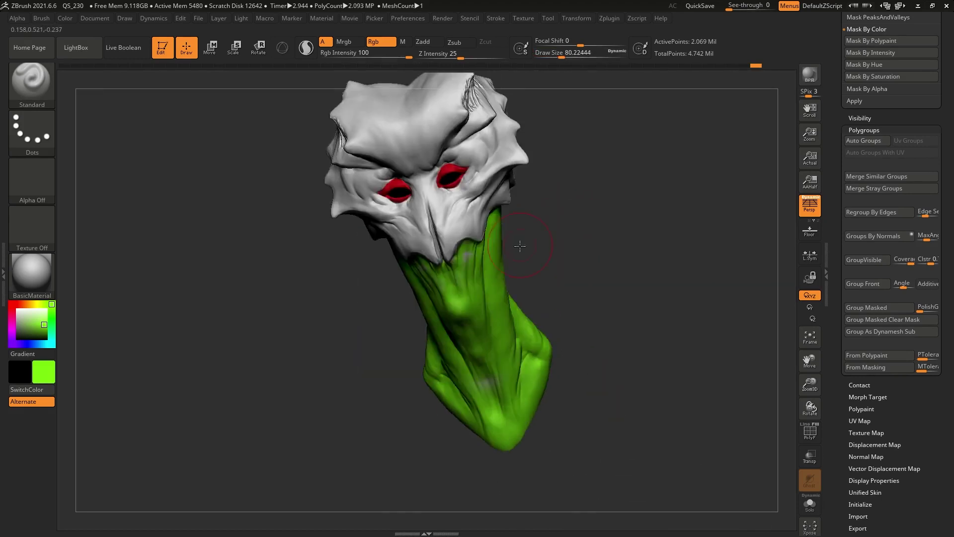
{"action": "left_click_drag", "start_coordinate": [520, 247], "coordinate": [490, 405]}
{"action": "mouse_move", "coordinate": [539, 375]}
{"action": "right_mouse_down"}
{"action": "mouse_move", "coordinate": [555, 260]}
{"action": "mouse_move", "coordinate": [587, 228]}
{"action": "right_mouse_up"}
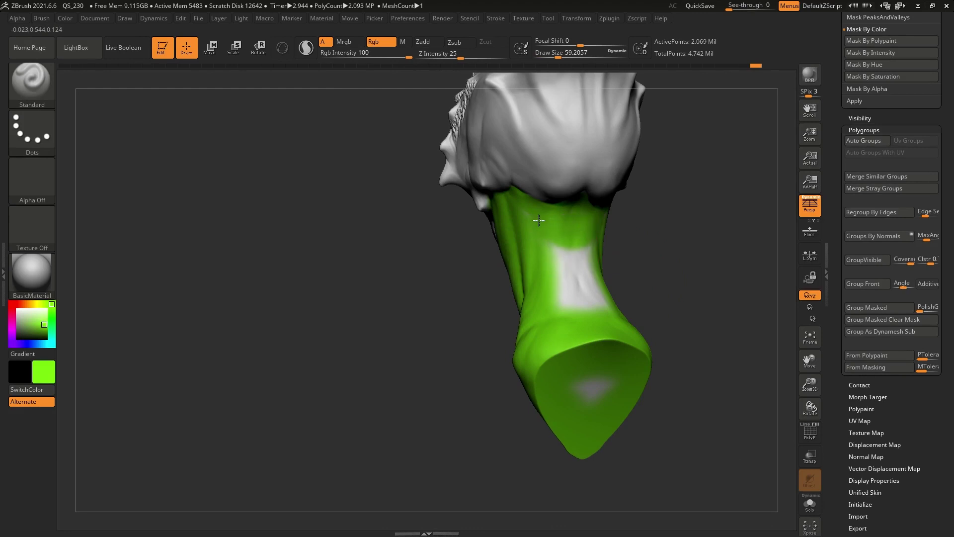
{"action": "left_click_drag", "start_coordinate": [555, 357], "coordinate": [599, 400]}
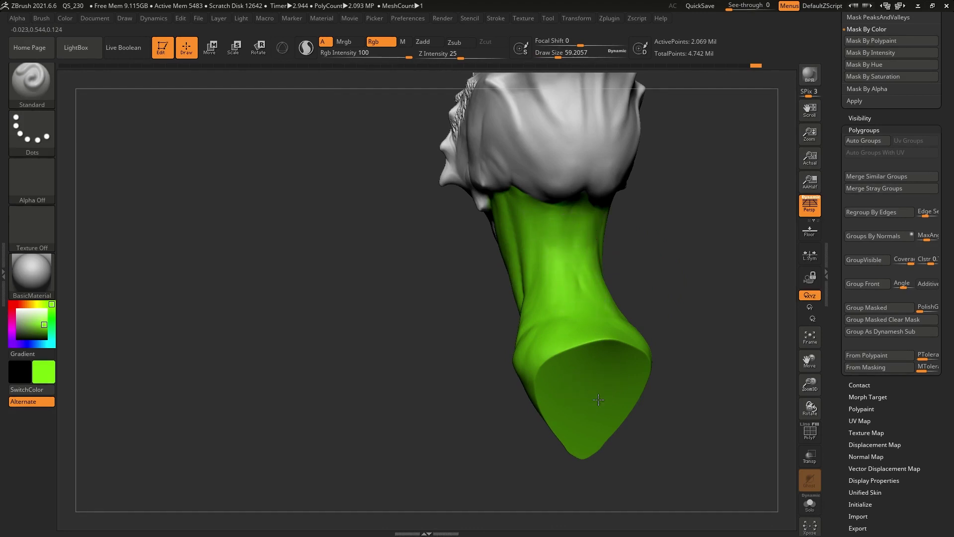
{"action": "right_click_drag", "start_coordinate": [645, 287], "coordinate": [609, 260]}
Step: Choose white and paint over the green spill on the cheek above the jaw border with a draw size of about 12
{"action": "right_click_drag", "start_coordinate": [530, 222], "coordinate": [572, 254], "text": "ctrl"}
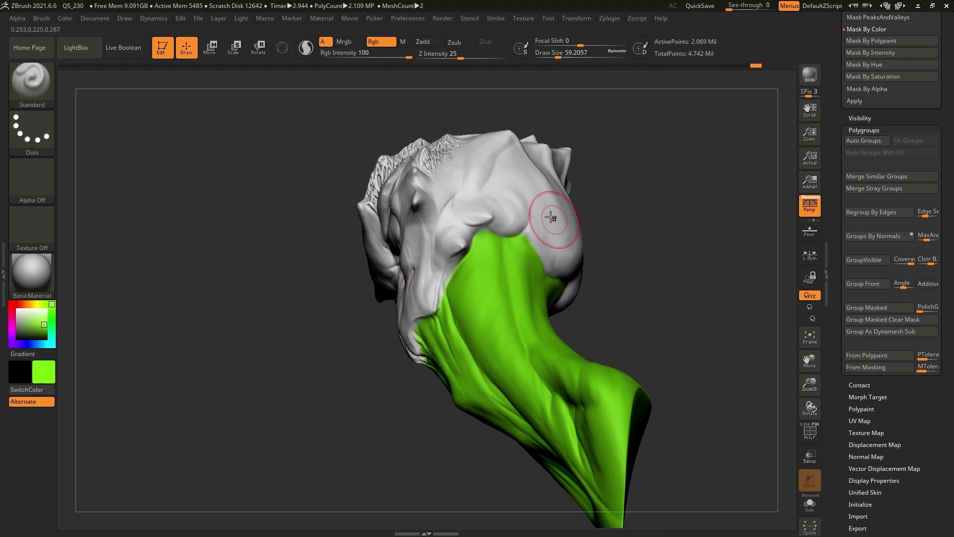
{"action": "right_click_drag", "start_coordinate": [545, 202], "coordinate": [547, 209]}
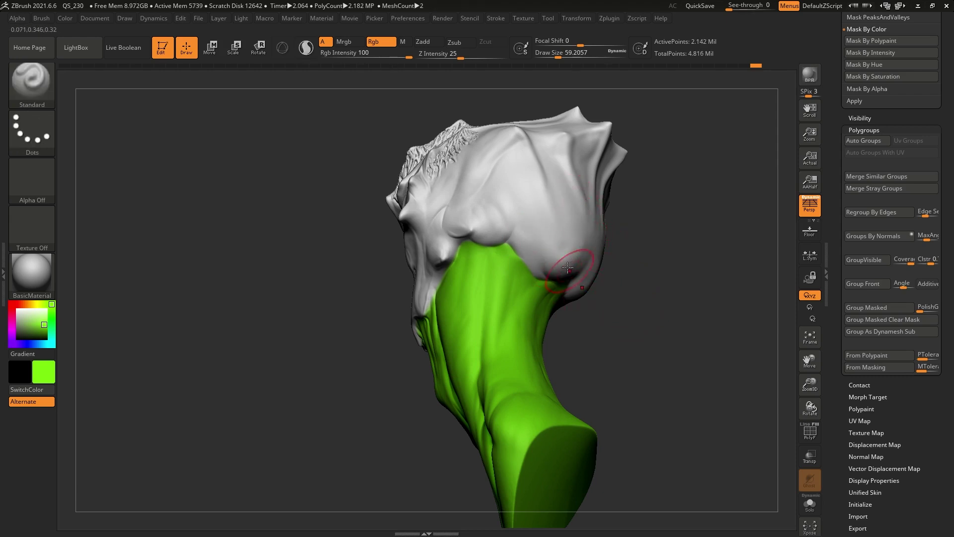
{"action": "left_click_drag", "start_coordinate": [616, 274], "coordinate": [441, 280]}
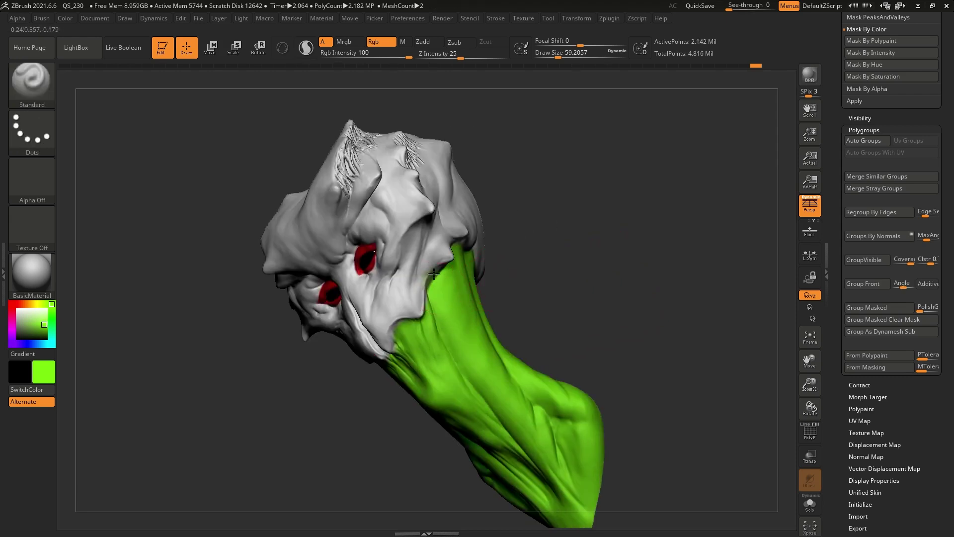
{"action": "mouse_move", "coordinate": [457, 301]}
{"action": "right_mouse_down"}
{"action": "mouse_move", "coordinate": [457, 338]}
{"action": "mouse_move", "coordinate": [472, 327]}
{"action": "right_mouse_up"}
{"action": "mouse_move", "coordinate": [25, 314]}
{"action": "left_mouse_down"}
{"action": "mouse_move", "coordinate": [149, 289]}
{"action": "mouse_move", "coordinate": [455, 177]}
{"action": "mouse_move", "coordinate": [461, 187]}
{"action": "left_mouse_up"}
{"action": "key", "text": "space"}
{"action": "left_click_drag", "start_coordinate": [404, 261], "coordinate": [415, 244]}
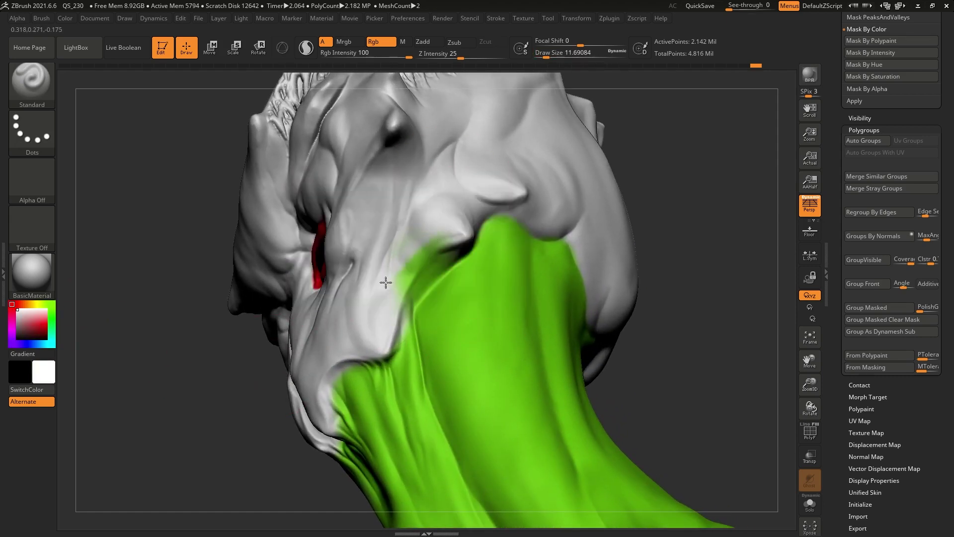
{"action": "left_click_drag", "start_coordinate": [386, 283], "coordinate": [411, 272]}
Step: Refine the jaw border by painting white over leftover green in the cheek recess, using draw sizes of about 27 and 16
{"action": "right_click_drag", "start_coordinate": [438, 269], "coordinate": [430, 245]}
{"action": "key", "text": "space"}
{"action": "left_click_drag", "start_coordinate": [423, 244], "coordinate": [430, 244]}
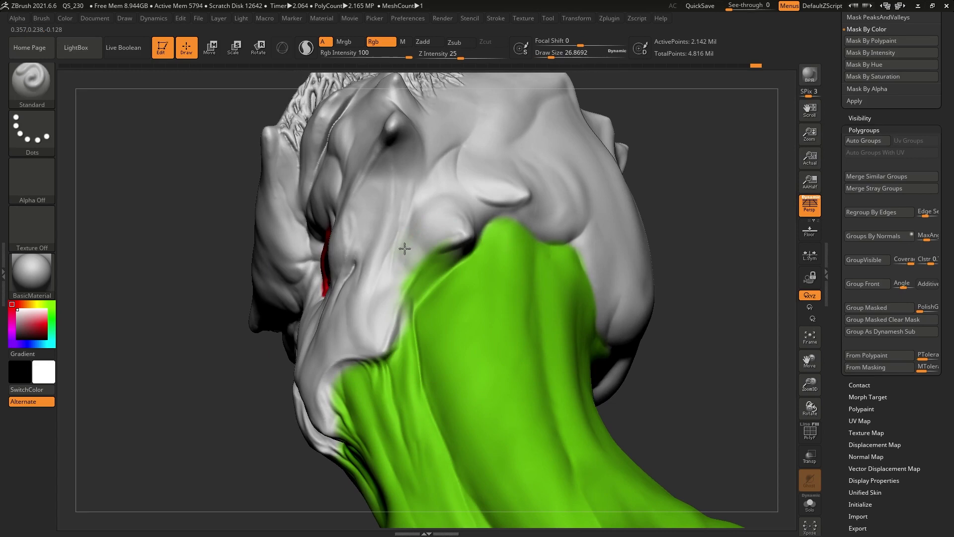
{"action": "left_click_drag", "start_coordinate": [400, 279], "coordinate": [438, 251]}
{"action": "right_click_drag", "start_coordinate": [490, 251], "coordinate": [465, 245]}
{"action": "key", "text": "space"}
{"action": "left_click_drag", "start_coordinate": [464, 245], "coordinate": [475, 234]}
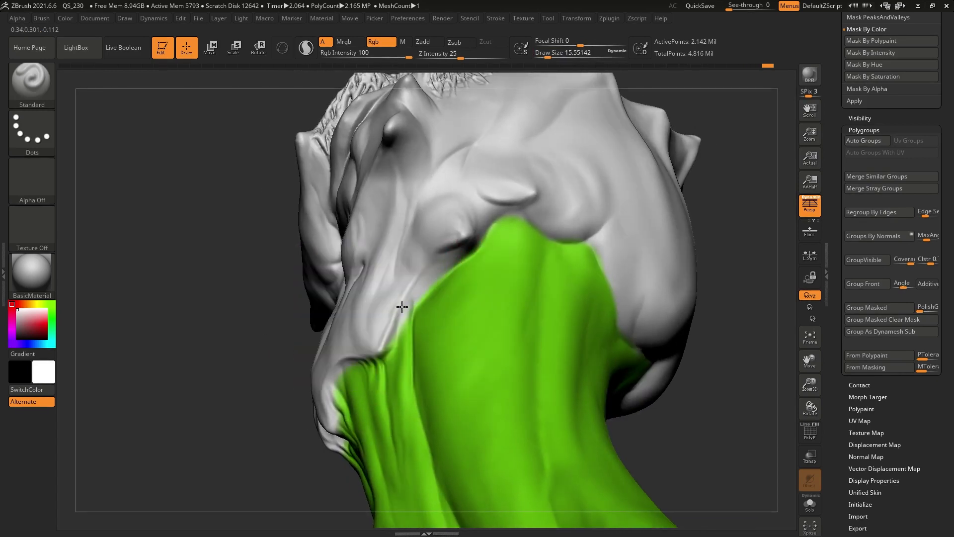
{"action": "right_click_drag", "start_coordinate": [402, 307], "coordinate": [560, 283]}
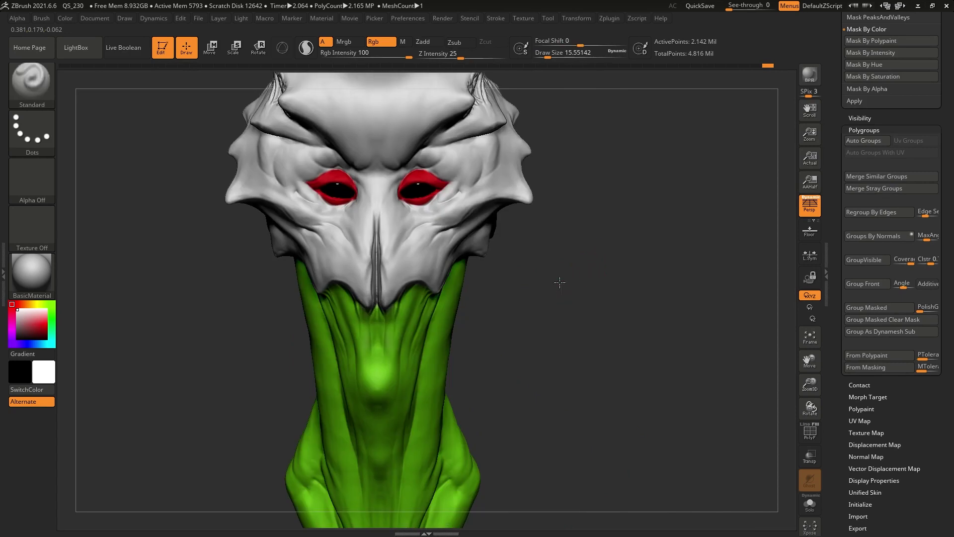
Step: Create polygroups from the head's polypaint and turn on the PolyFrame display
{"action": "key", "text": "f"}
{"action": "right_click_drag", "start_coordinate": [525, 189], "coordinate": [498, 370]}
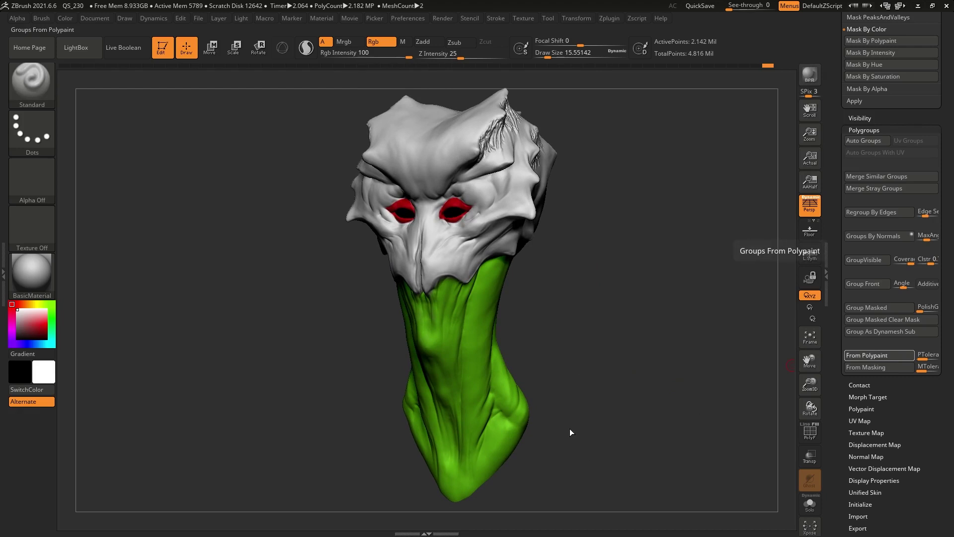
{"action": "left_click", "coordinate": [810, 434]}
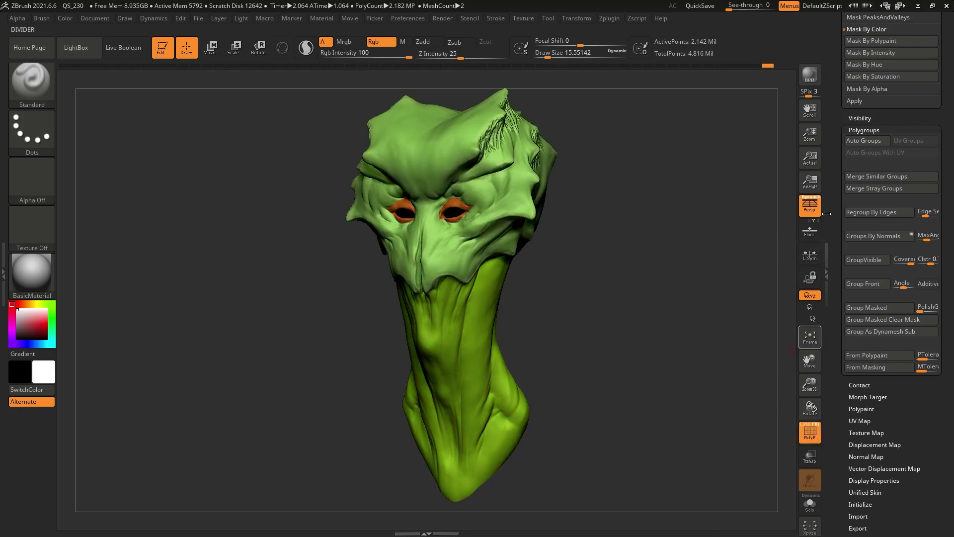
Step: Turn off the polypaint display of the head-sketch-ssample1 subtool and examine its polygroup colours from several angles
{"action": "scroll", "coordinate": [856, 238], "scroll_direction": "up", "scroll_amount": 10}
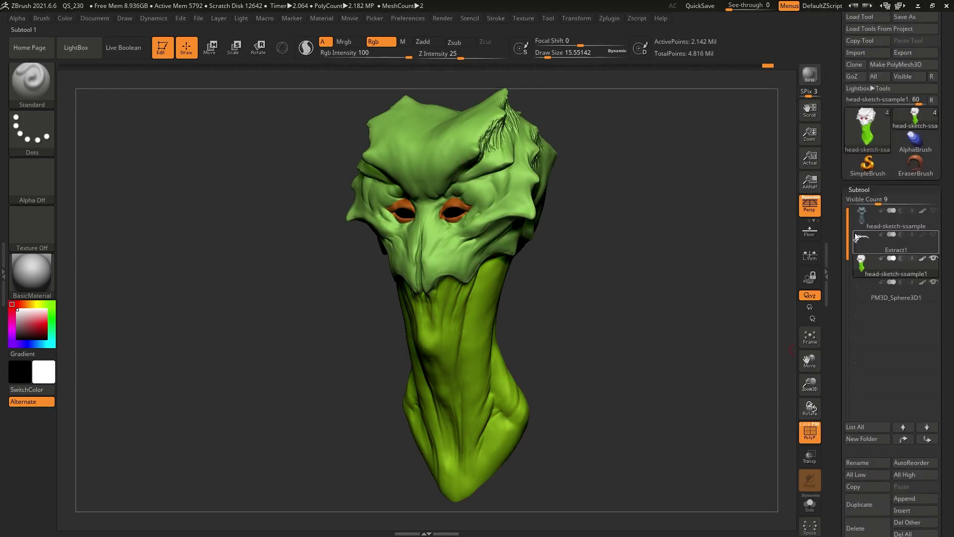
{"action": "left_click", "coordinate": [922, 258]}
{"action": "mouse_move", "coordinate": [696, 302]}
{"action": "left_mouse_down"}
{"action": "mouse_move", "coordinate": [583, 300]}
{"action": "mouse_move", "coordinate": [619, 307]}
{"action": "mouse_move", "coordinate": [602, 270]}
{"action": "mouse_move", "coordinate": [586, 275]}
{"action": "left_mouse_up"}
{"action": "left_click_drag", "start_coordinate": [585, 229], "coordinate": [613, 256]}
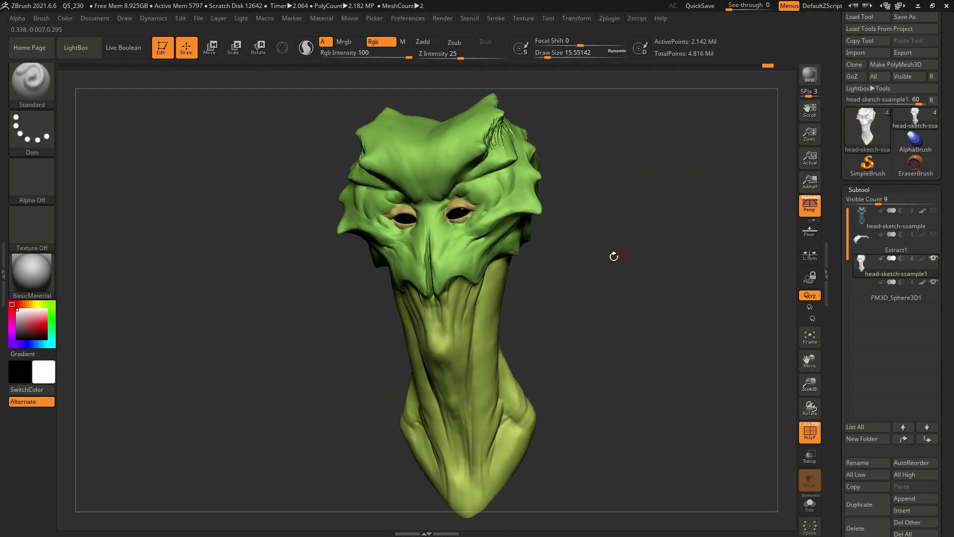
{"action": "left_click_drag", "start_coordinate": [594, 291], "coordinate": [593, 301], "text": "shift"}
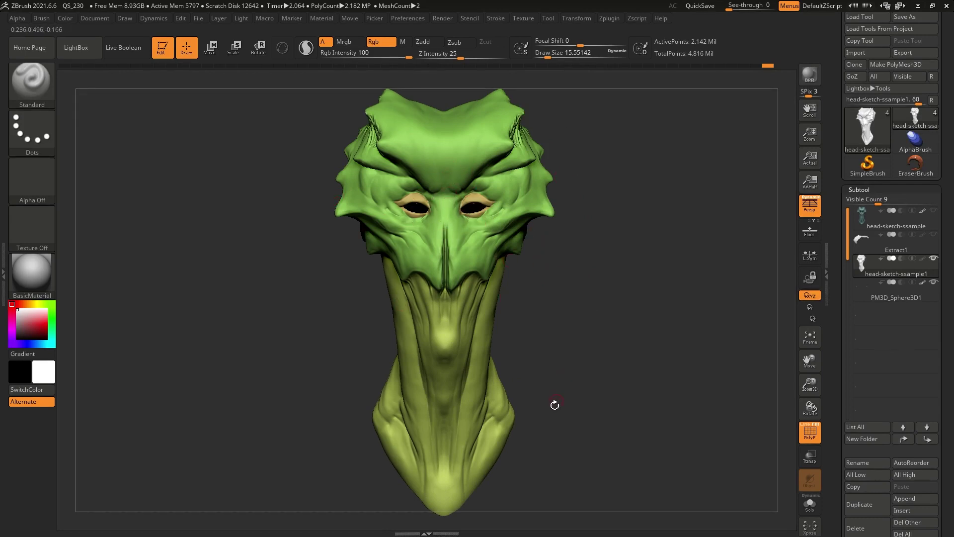
{"action": "left_click_drag", "start_coordinate": [581, 392], "coordinate": [530, 313]}
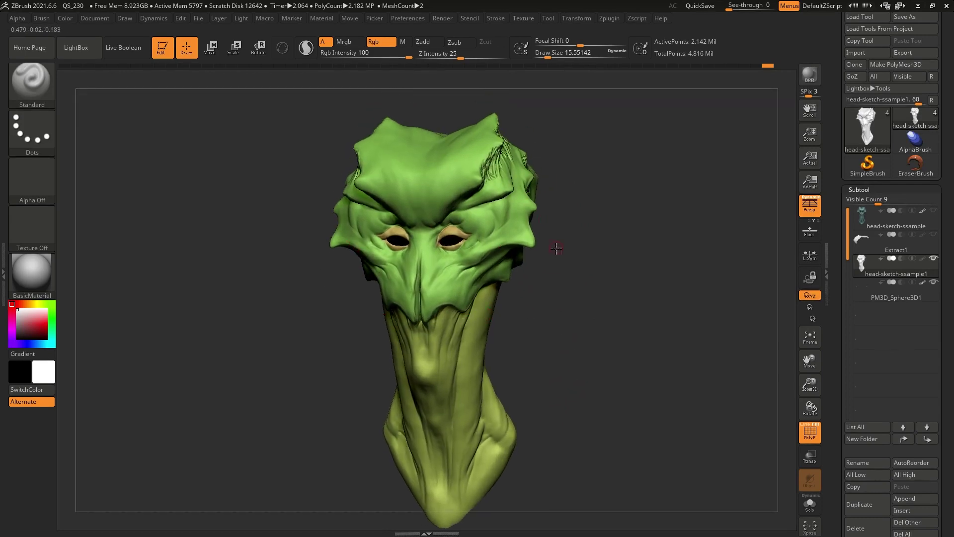
{"action": "left_click_drag", "start_coordinate": [556, 249], "coordinate": [584, 272], "text": "alt"}
Step: Open the ZRemesher settings, enable KeepGroups and inspect the group borders around the eyes and neck
{"action": "left_click_drag", "start_coordinate": [834, 300], "coordinate": [841, 207]}
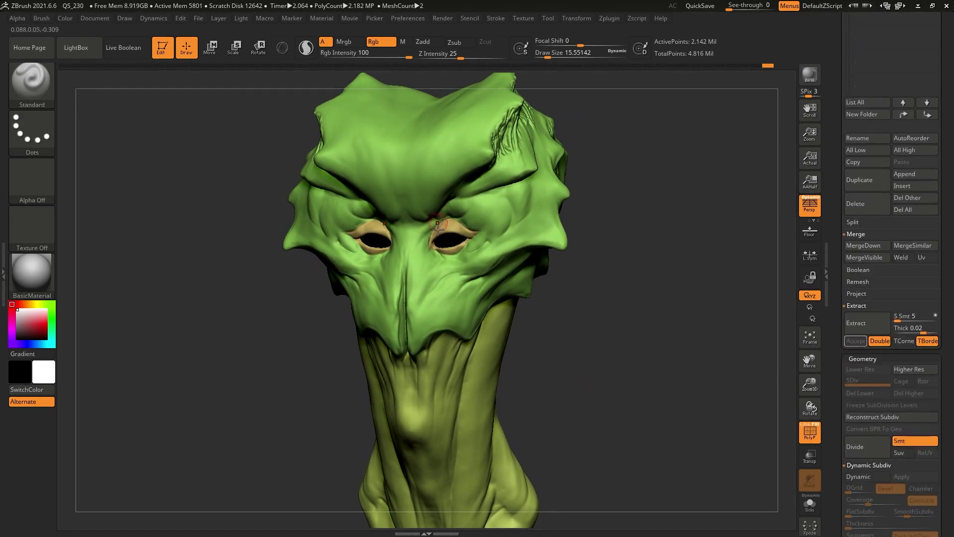
{"action": "left_click_drag", "start_coordinate": [838, 302], "coordinate": [860, 50]}
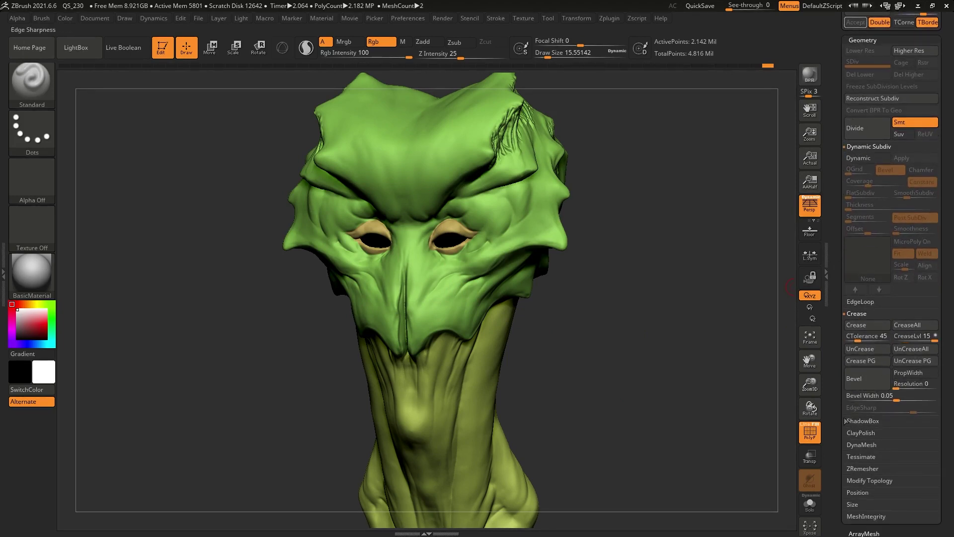
{"action": "left_click", "coordinate": [857, 473]}
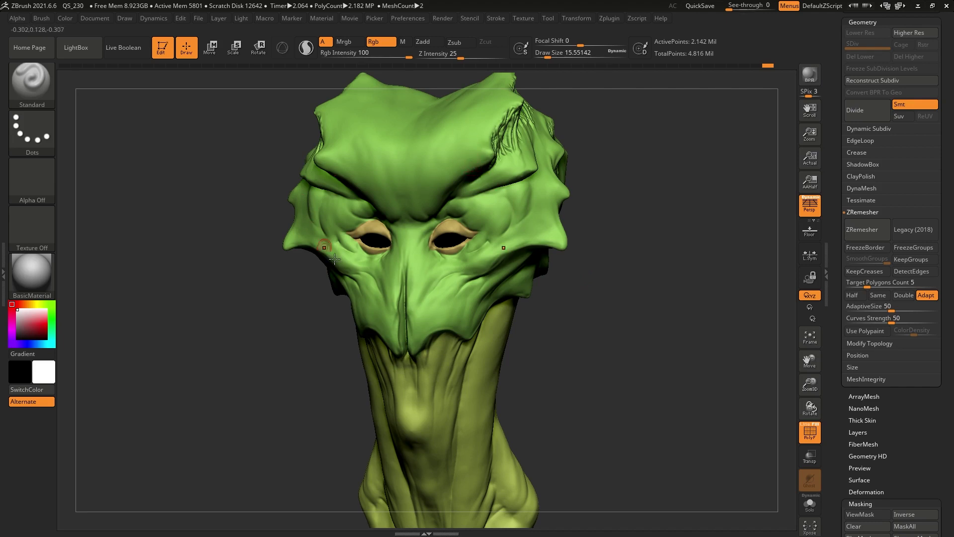
{"action": "left_click", "coordinate": [914, 259]}
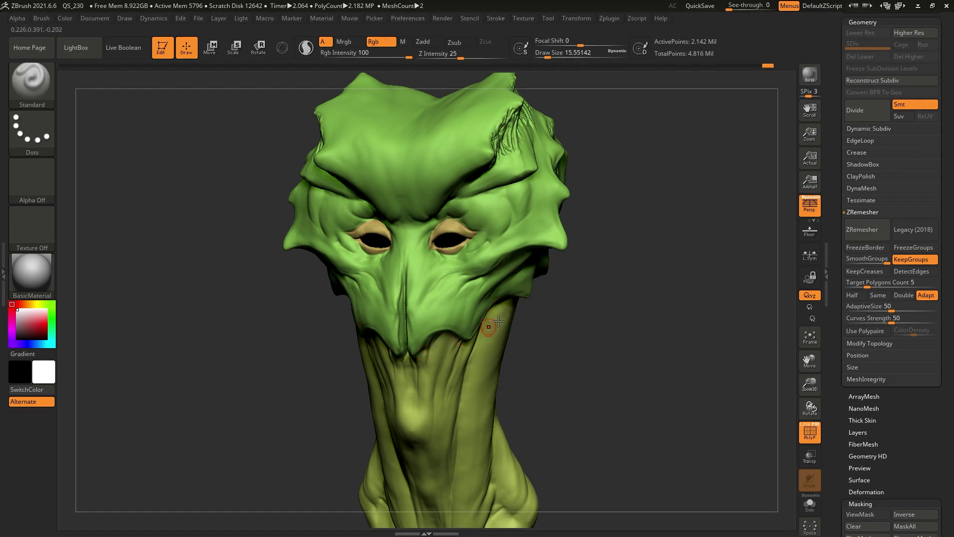
{"action": "mouse_move", "coordinate": [631, 274]}
{"action": "left_mouse_down"}
{"action": "mouse_move", "coordinate": [636, 257]}
{"action": "mouse_move", "coordinate": [720, 263]}
{"action": "left_mouse_up"}
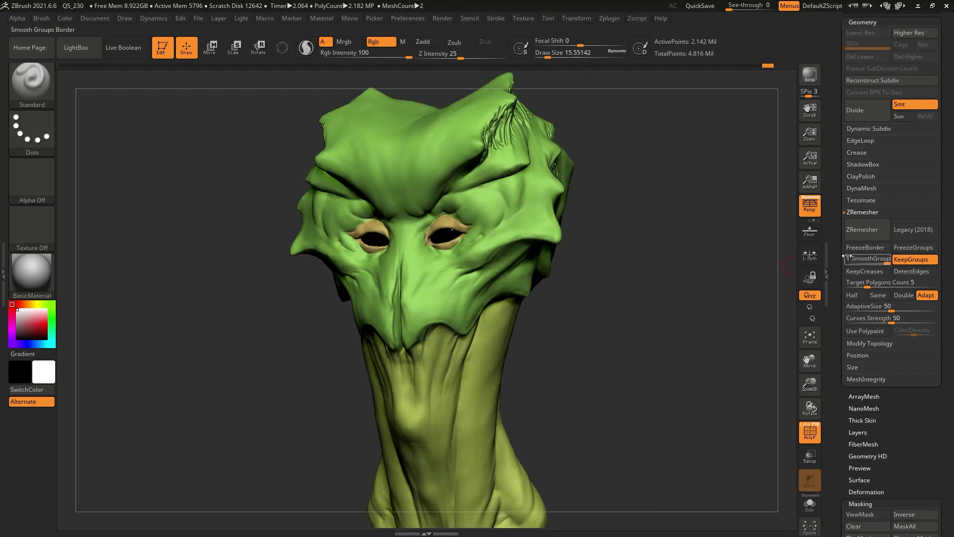
{"action": "left_click_drag", "start_coordinate": [608, 297], "coordinate": [577, 310]}
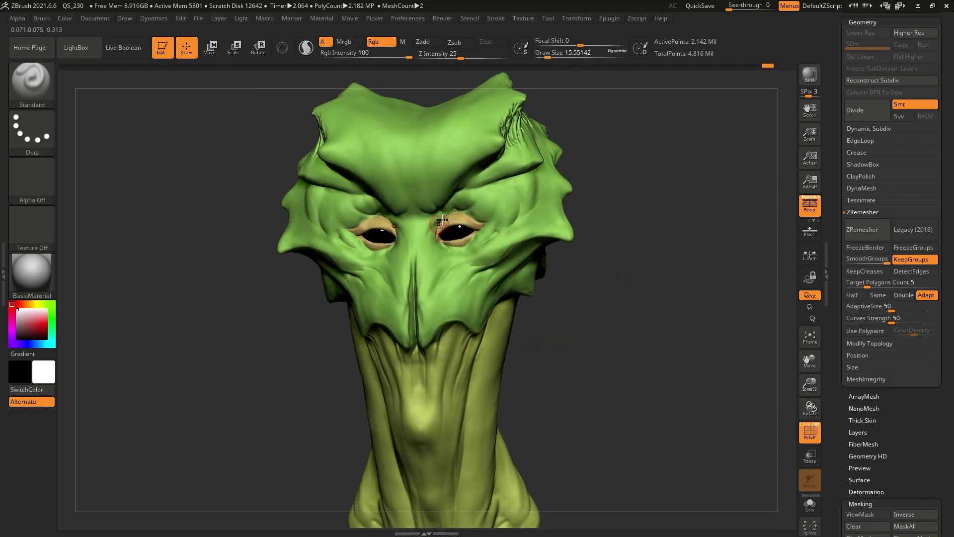
{"action": "left_click_drag", "start_coordinate": [602, 257], "coordinate": [577, 286]}
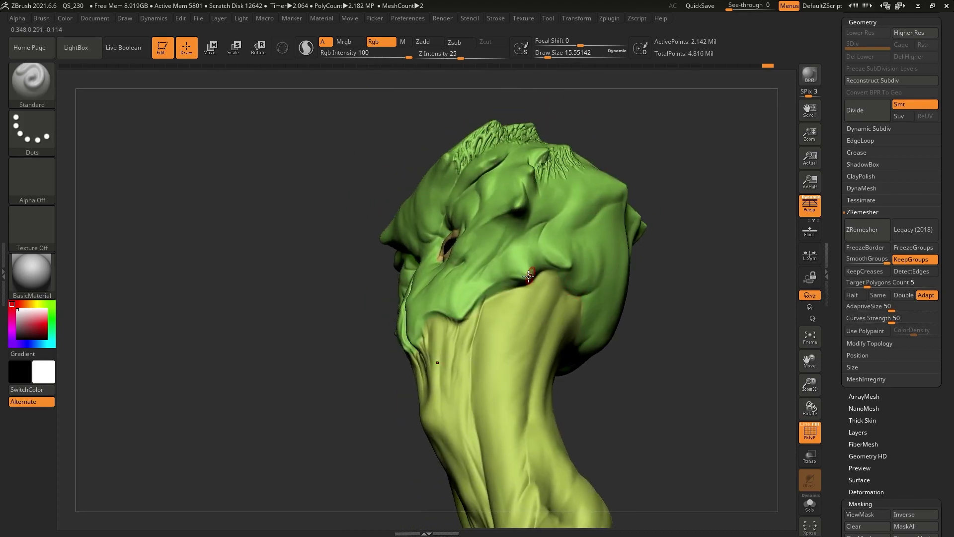
{"action": "left_click_drag", "start_coordinate": [617, 321], "coordinate": [605, 308]}
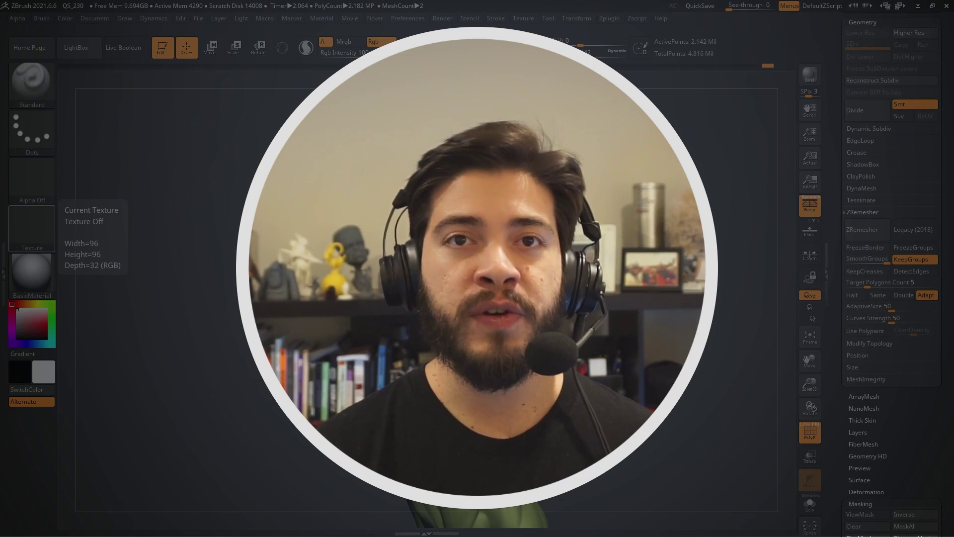